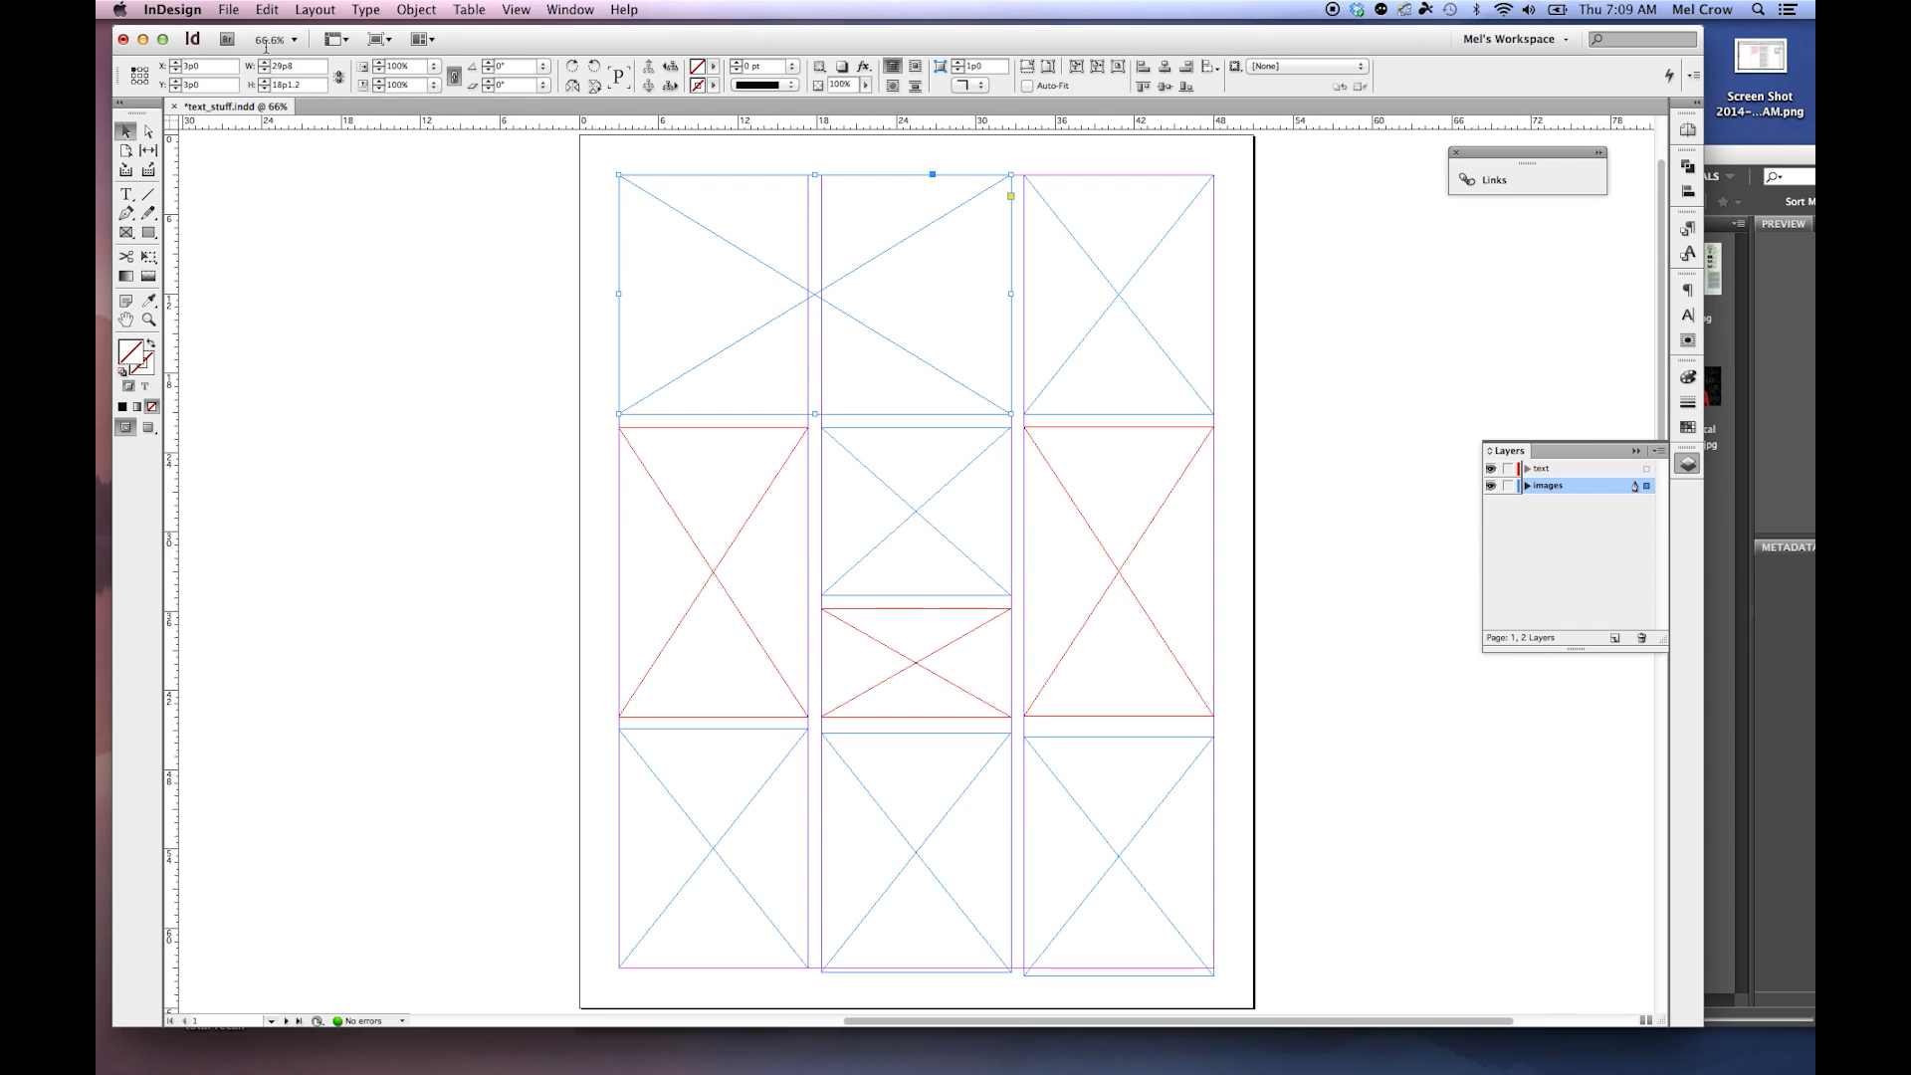
Place a Batgirl cover image from the Desktop's ebay folder into the selected wide top frame.
left_click(250, 256)
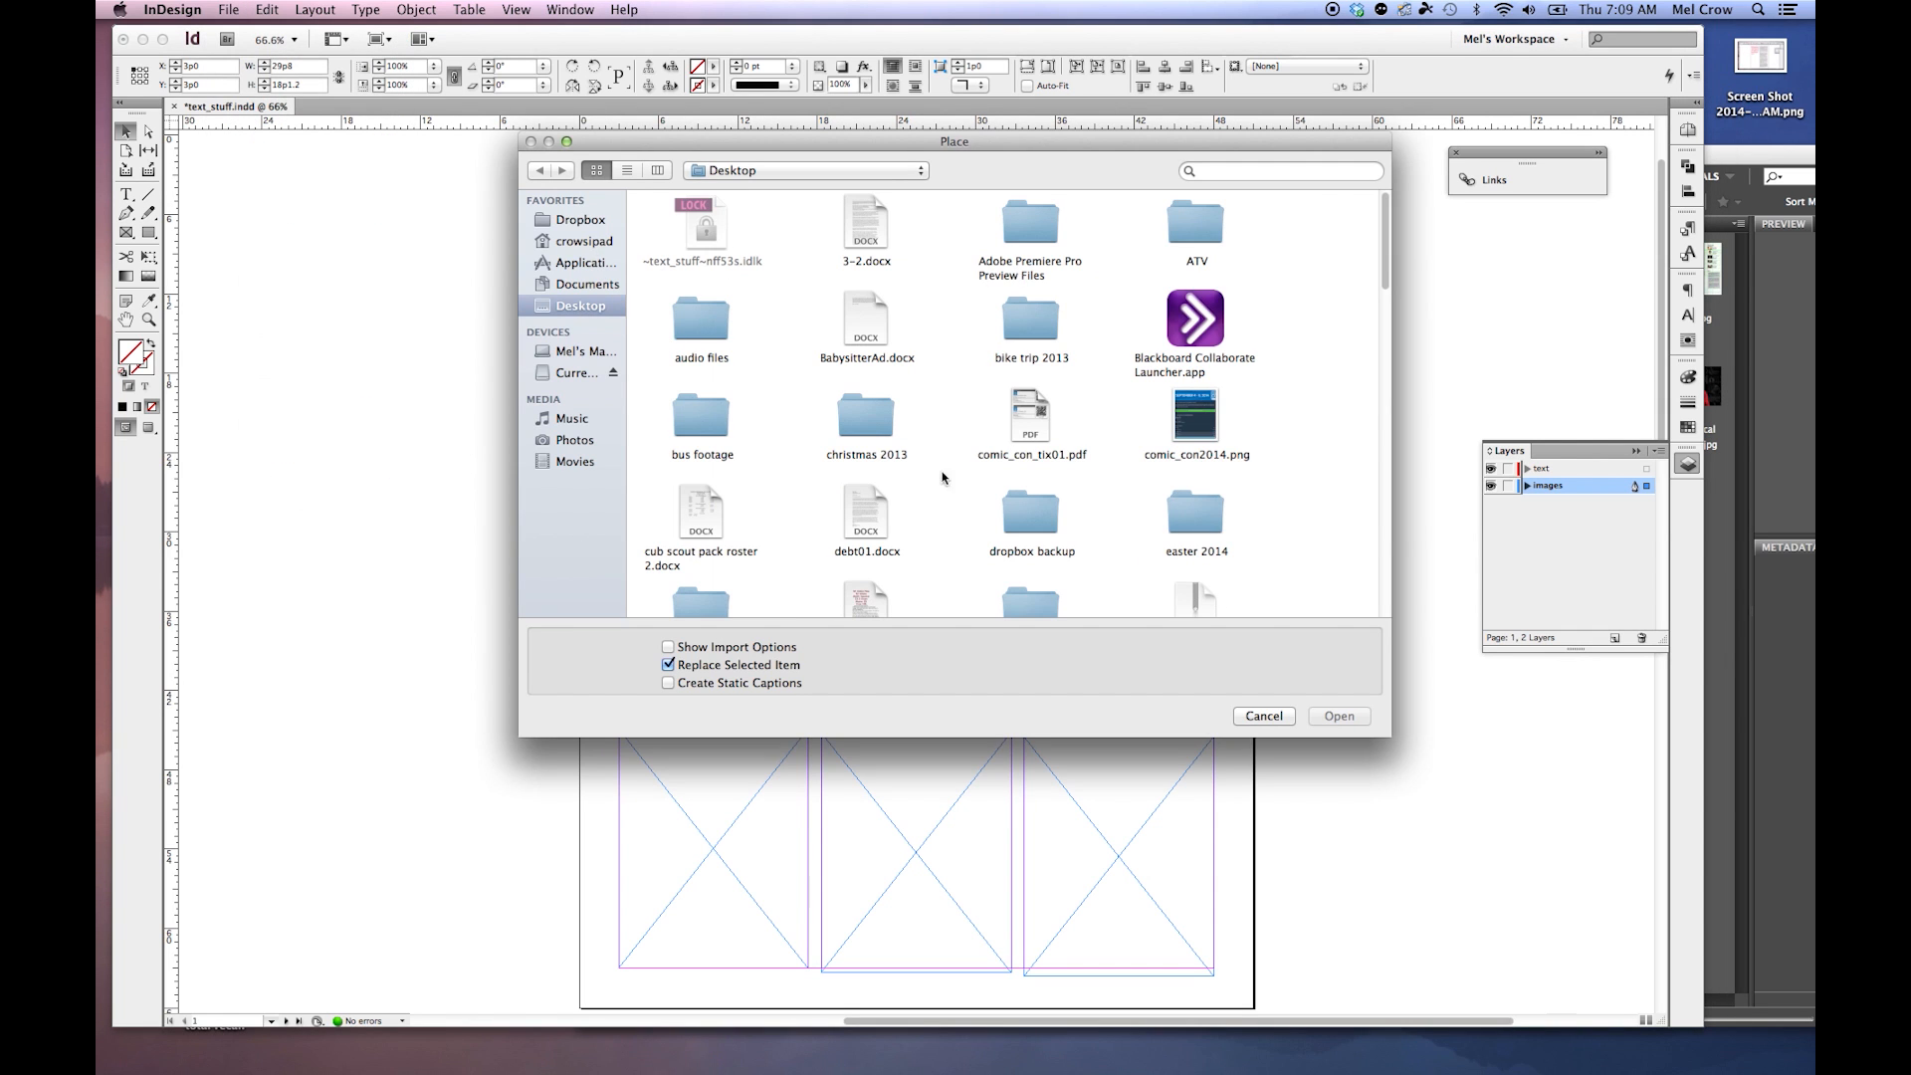
scroll(1095, 374, "down", 2)
scroll(1094, 375, "down", 5)
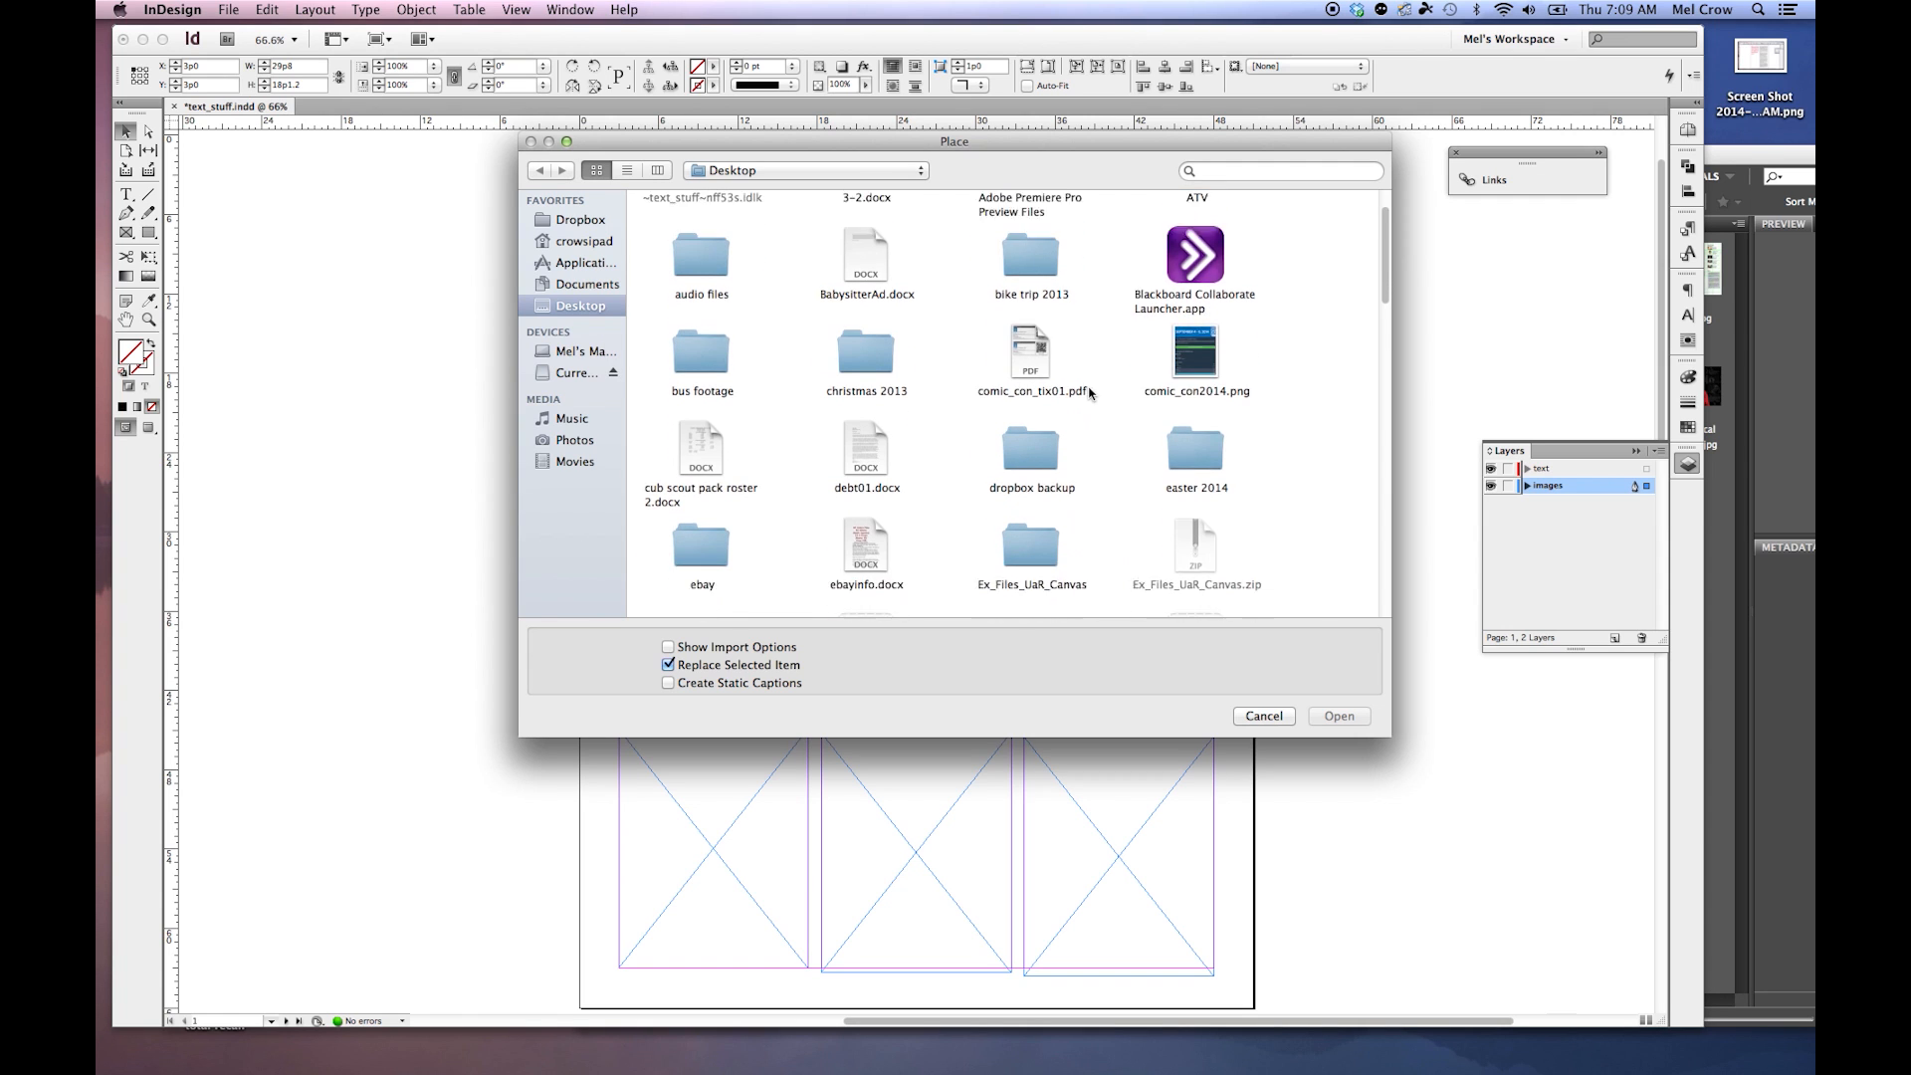
double_click(719, 422)
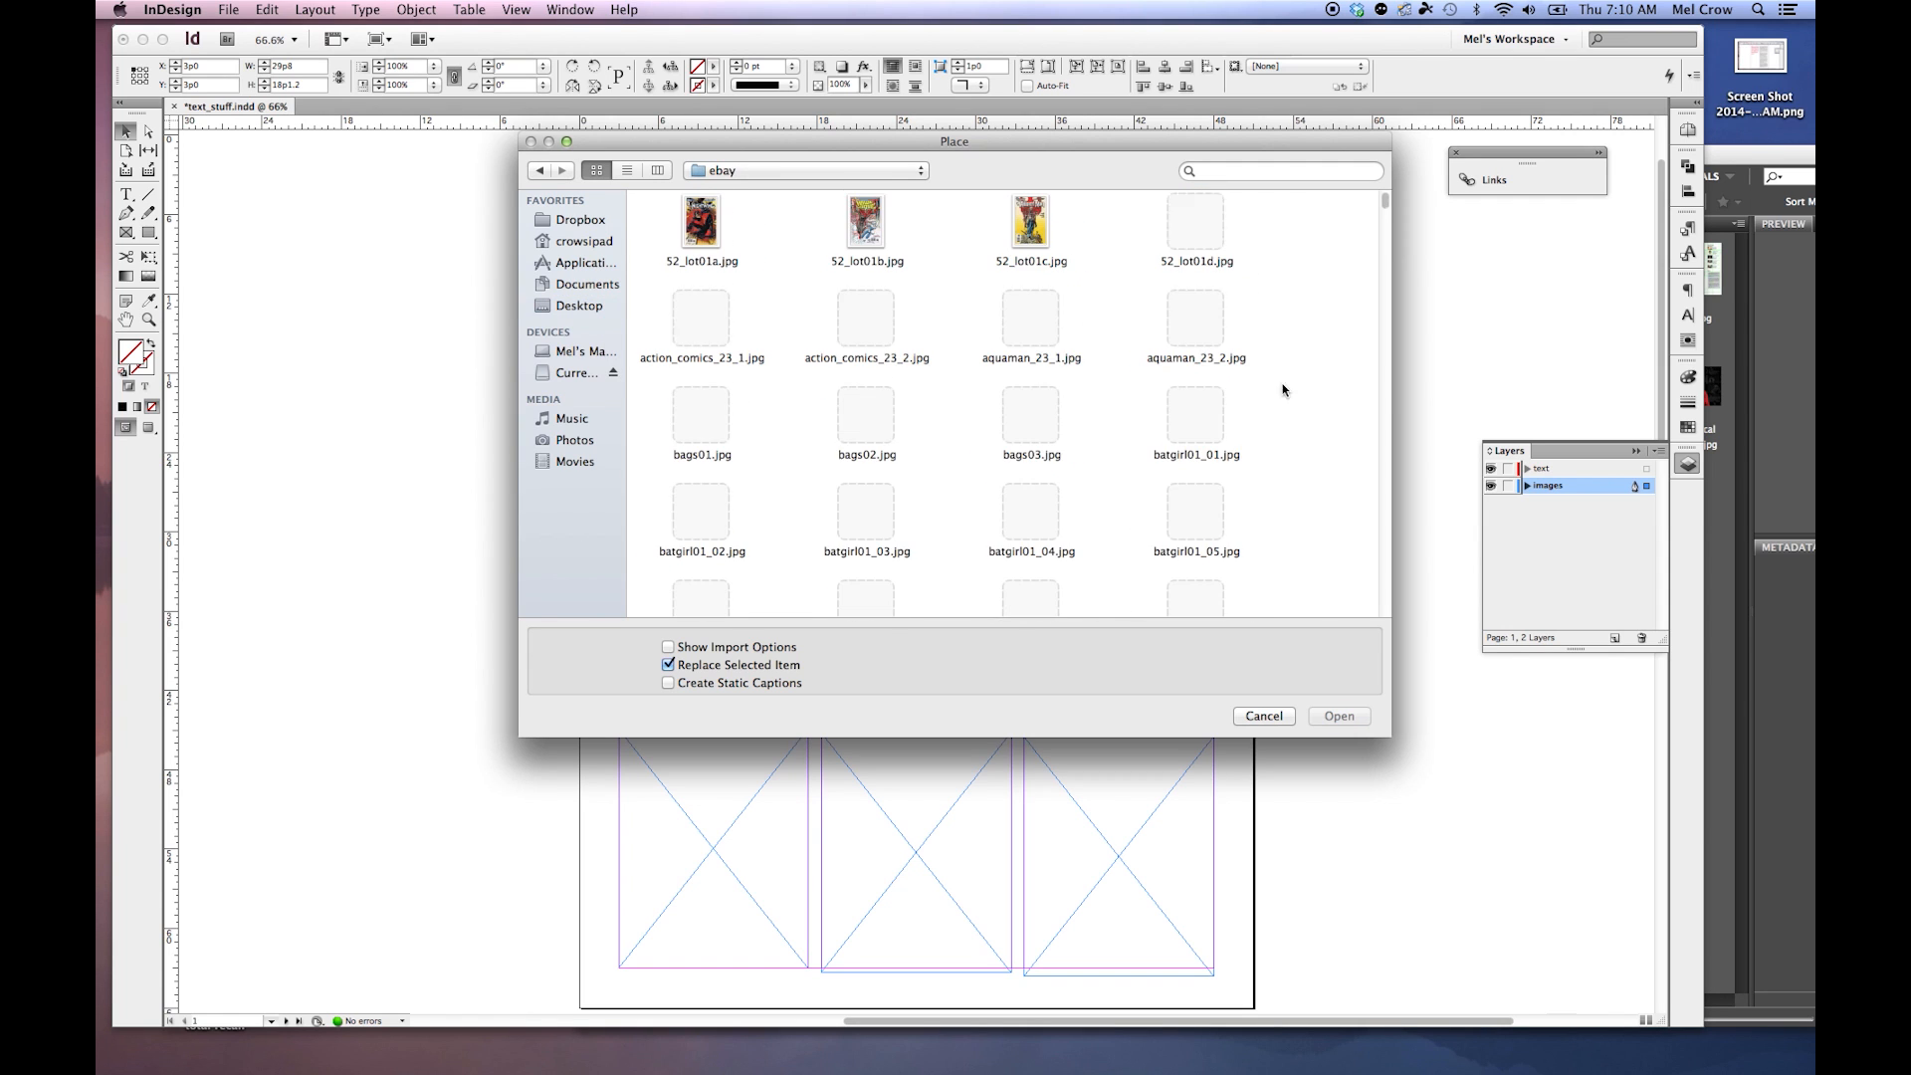
scroll(1196, 337, "down", 1)
double_click(1195, 500)
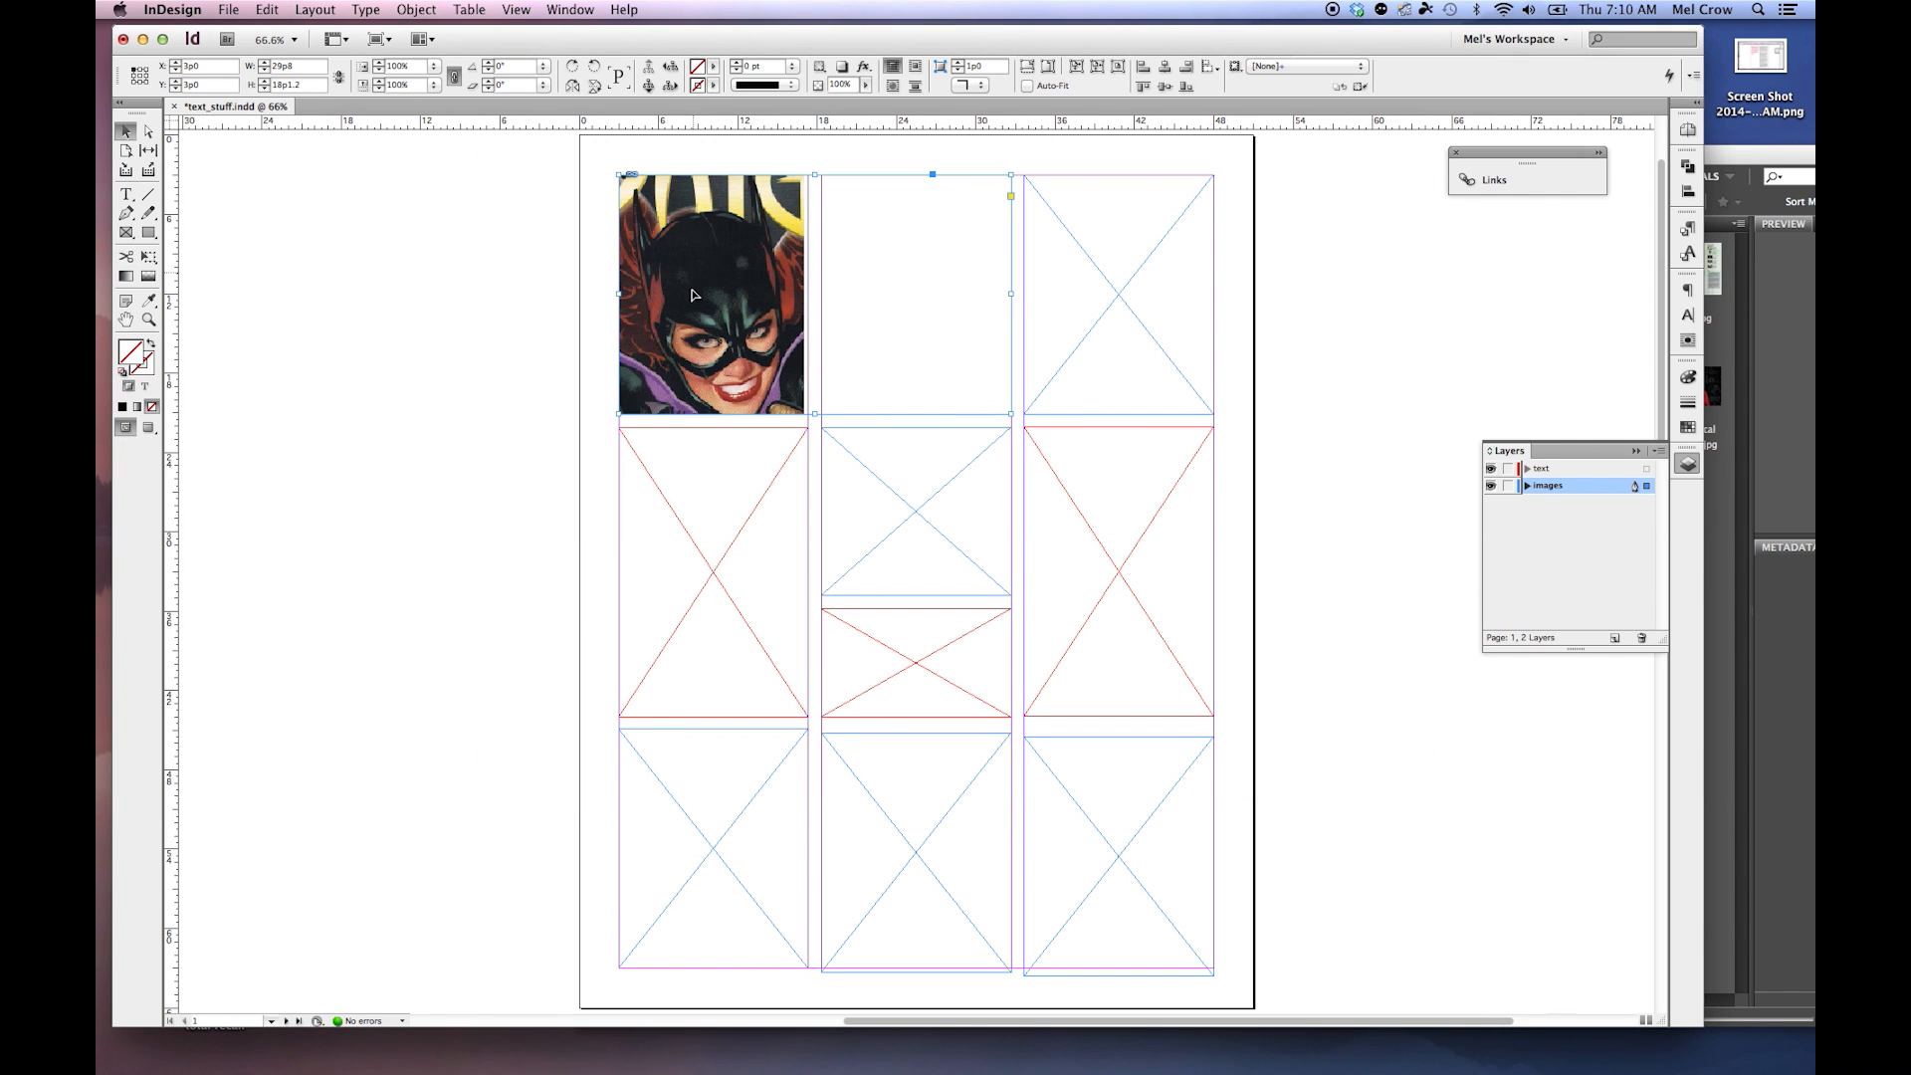
Shift the Batgirl image inside its frame, then delete the image so the frame is empty.
left_click(150, 133)
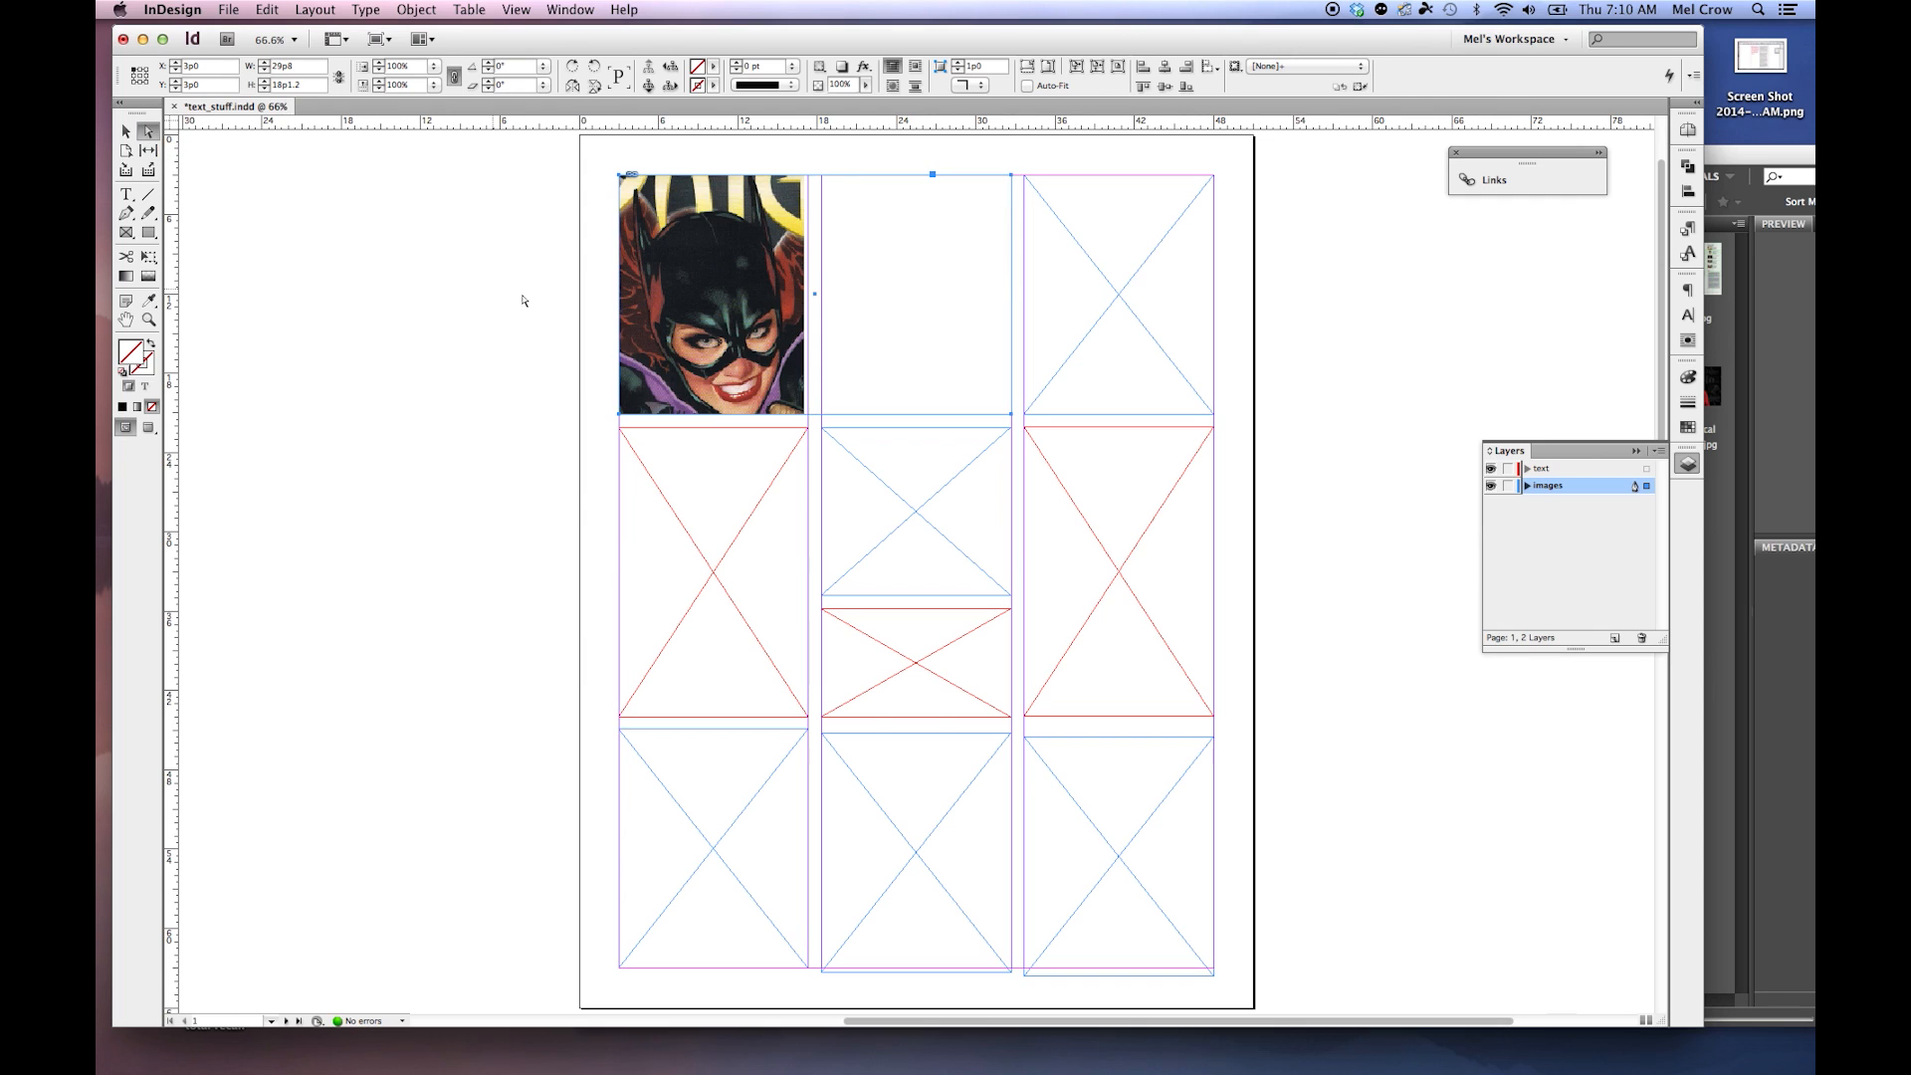
left_click(751, 294)
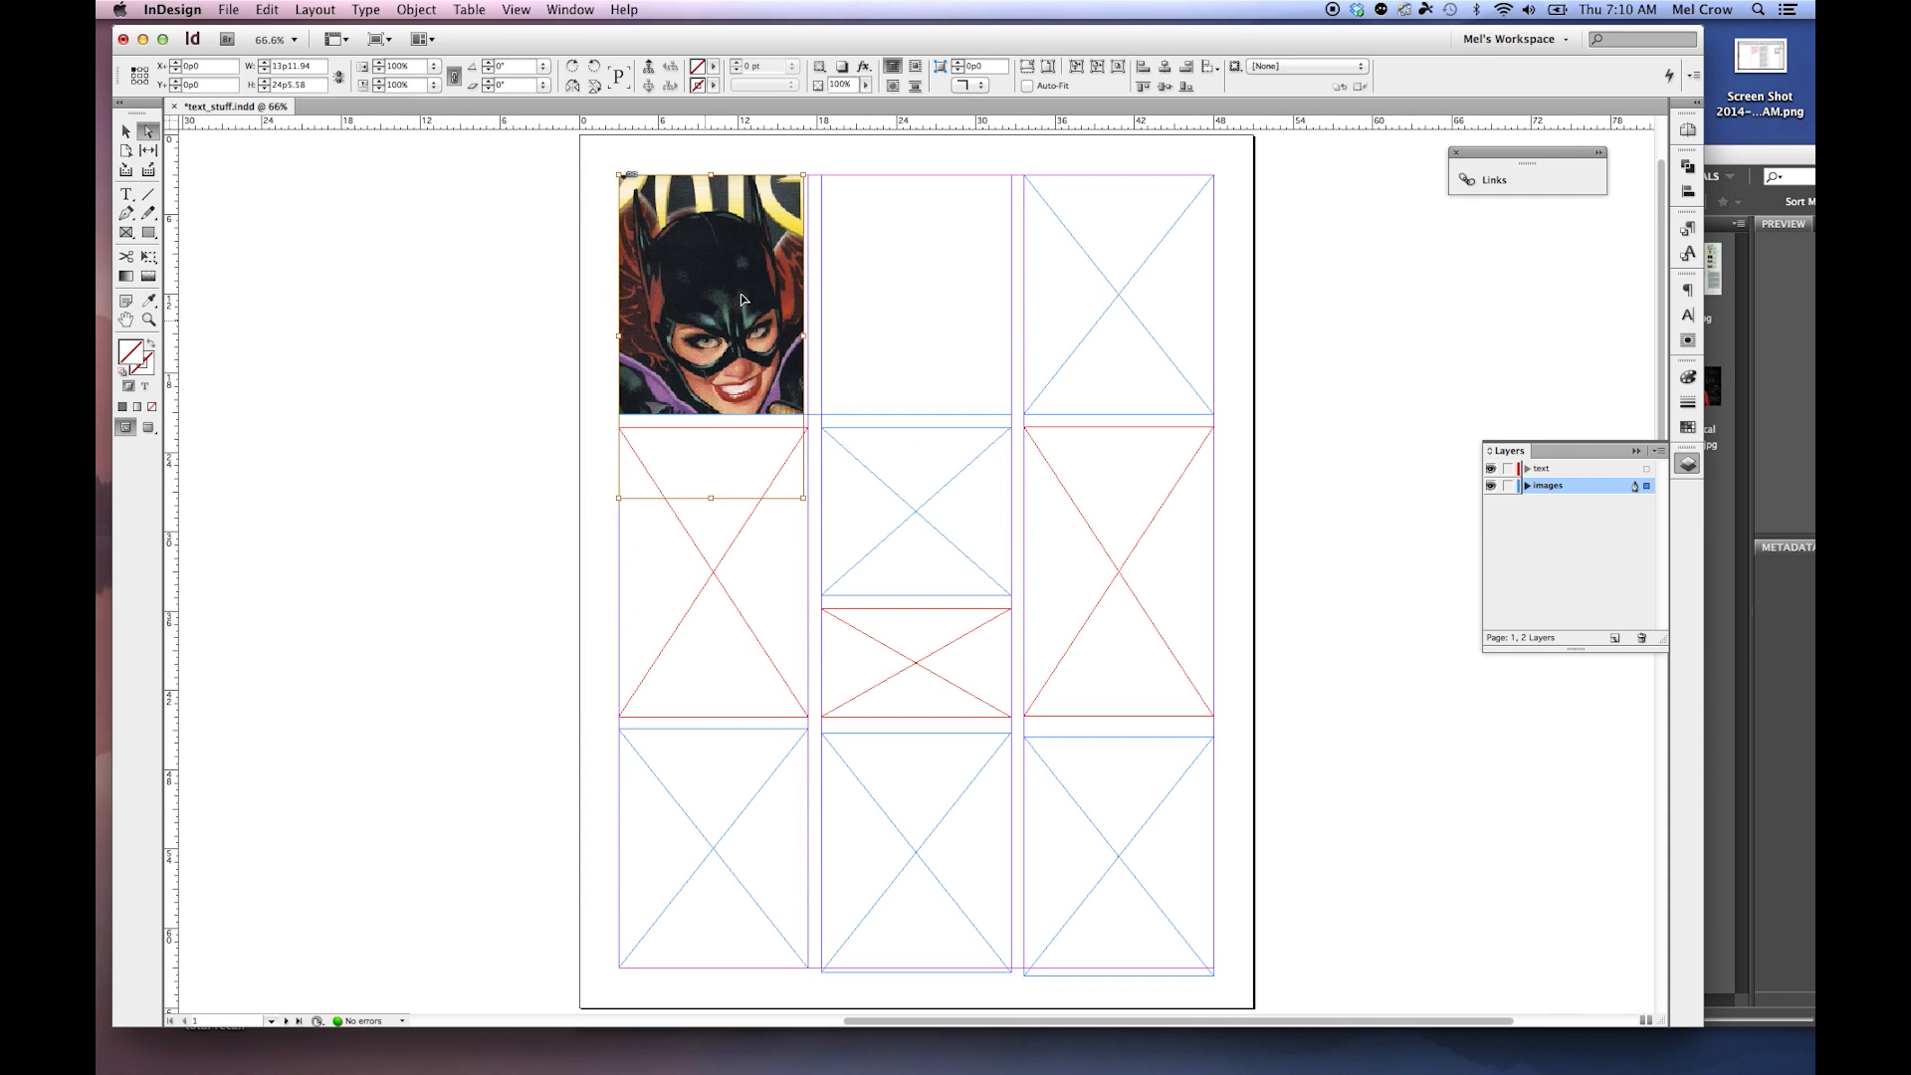
mouse_move(757, 288)
left_mouse_down()
mouse_move(731, 239)
mouse_move(702, 291)
mouse_move(737, 254)
mouse_move(739, 309)
mouse_move(766, 291)
mouse_move(727, 300)
left_mouse_up()
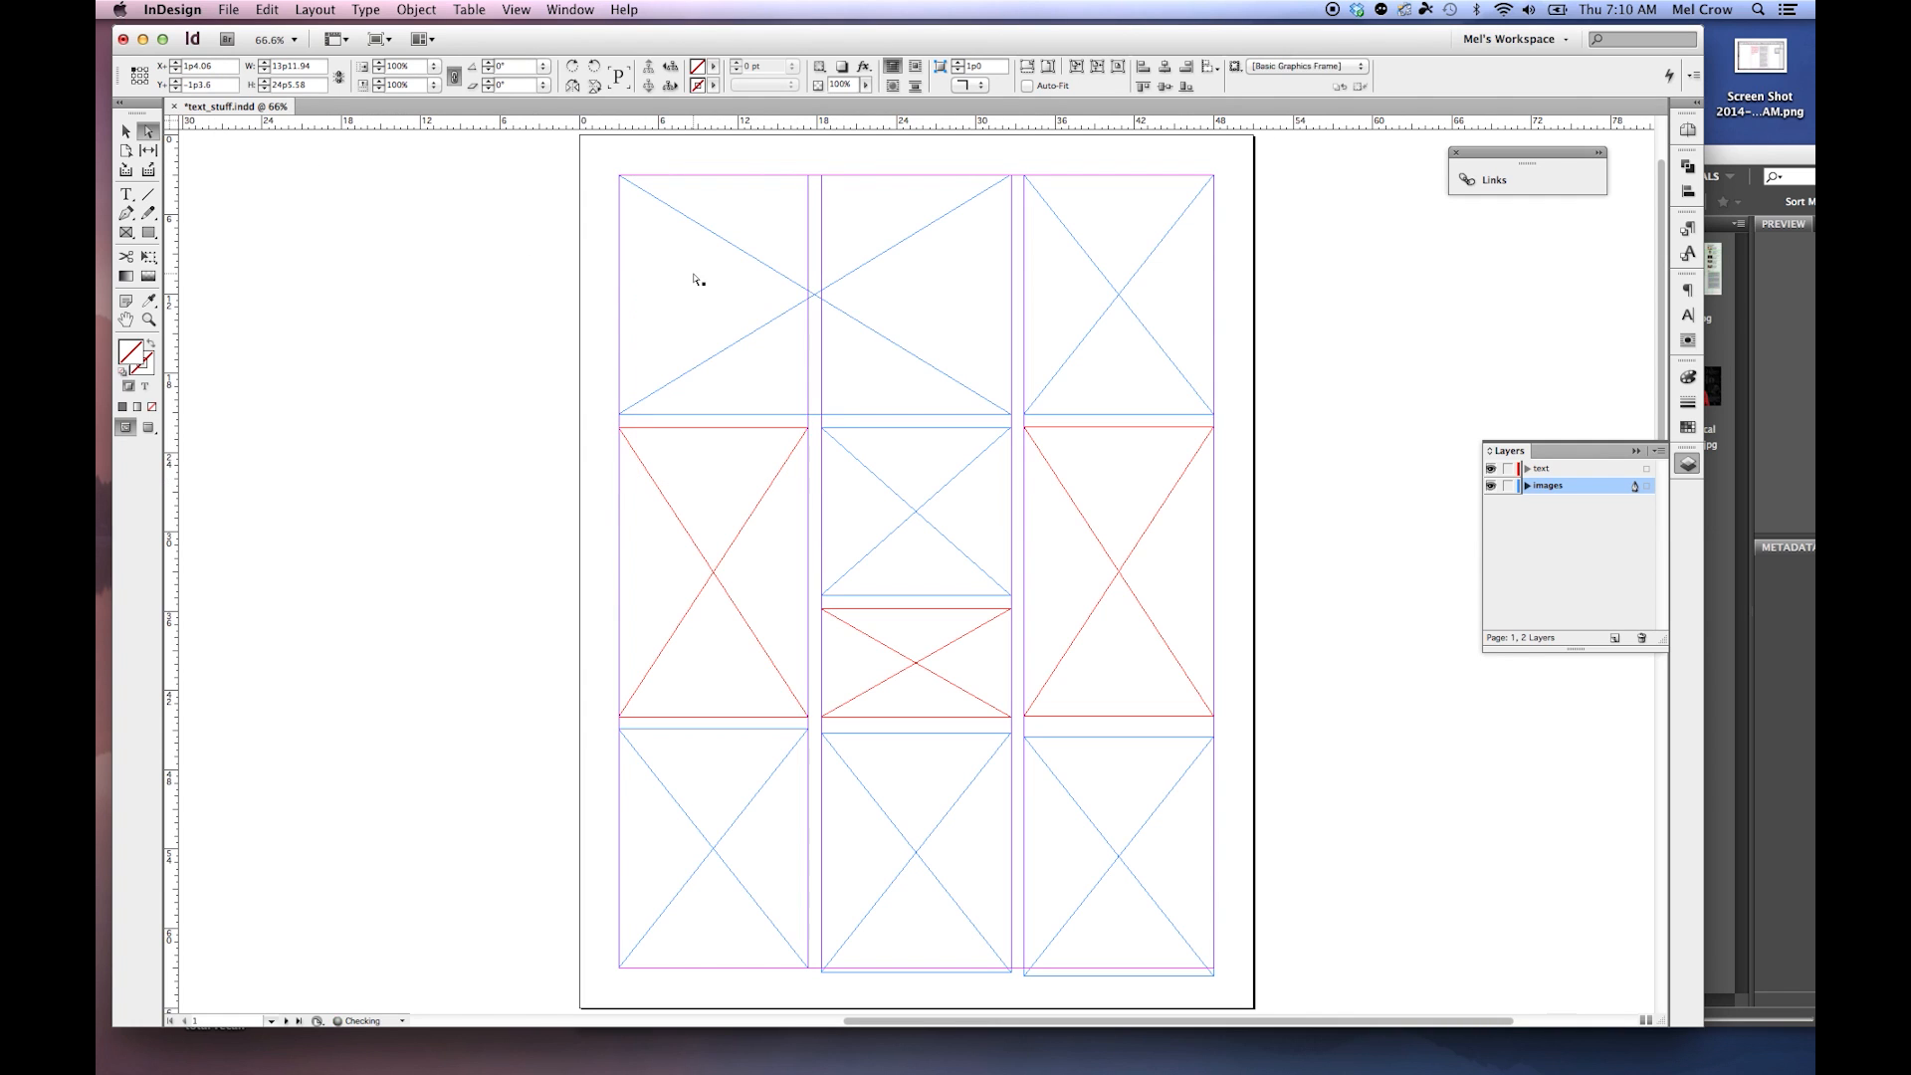
key("Delete")
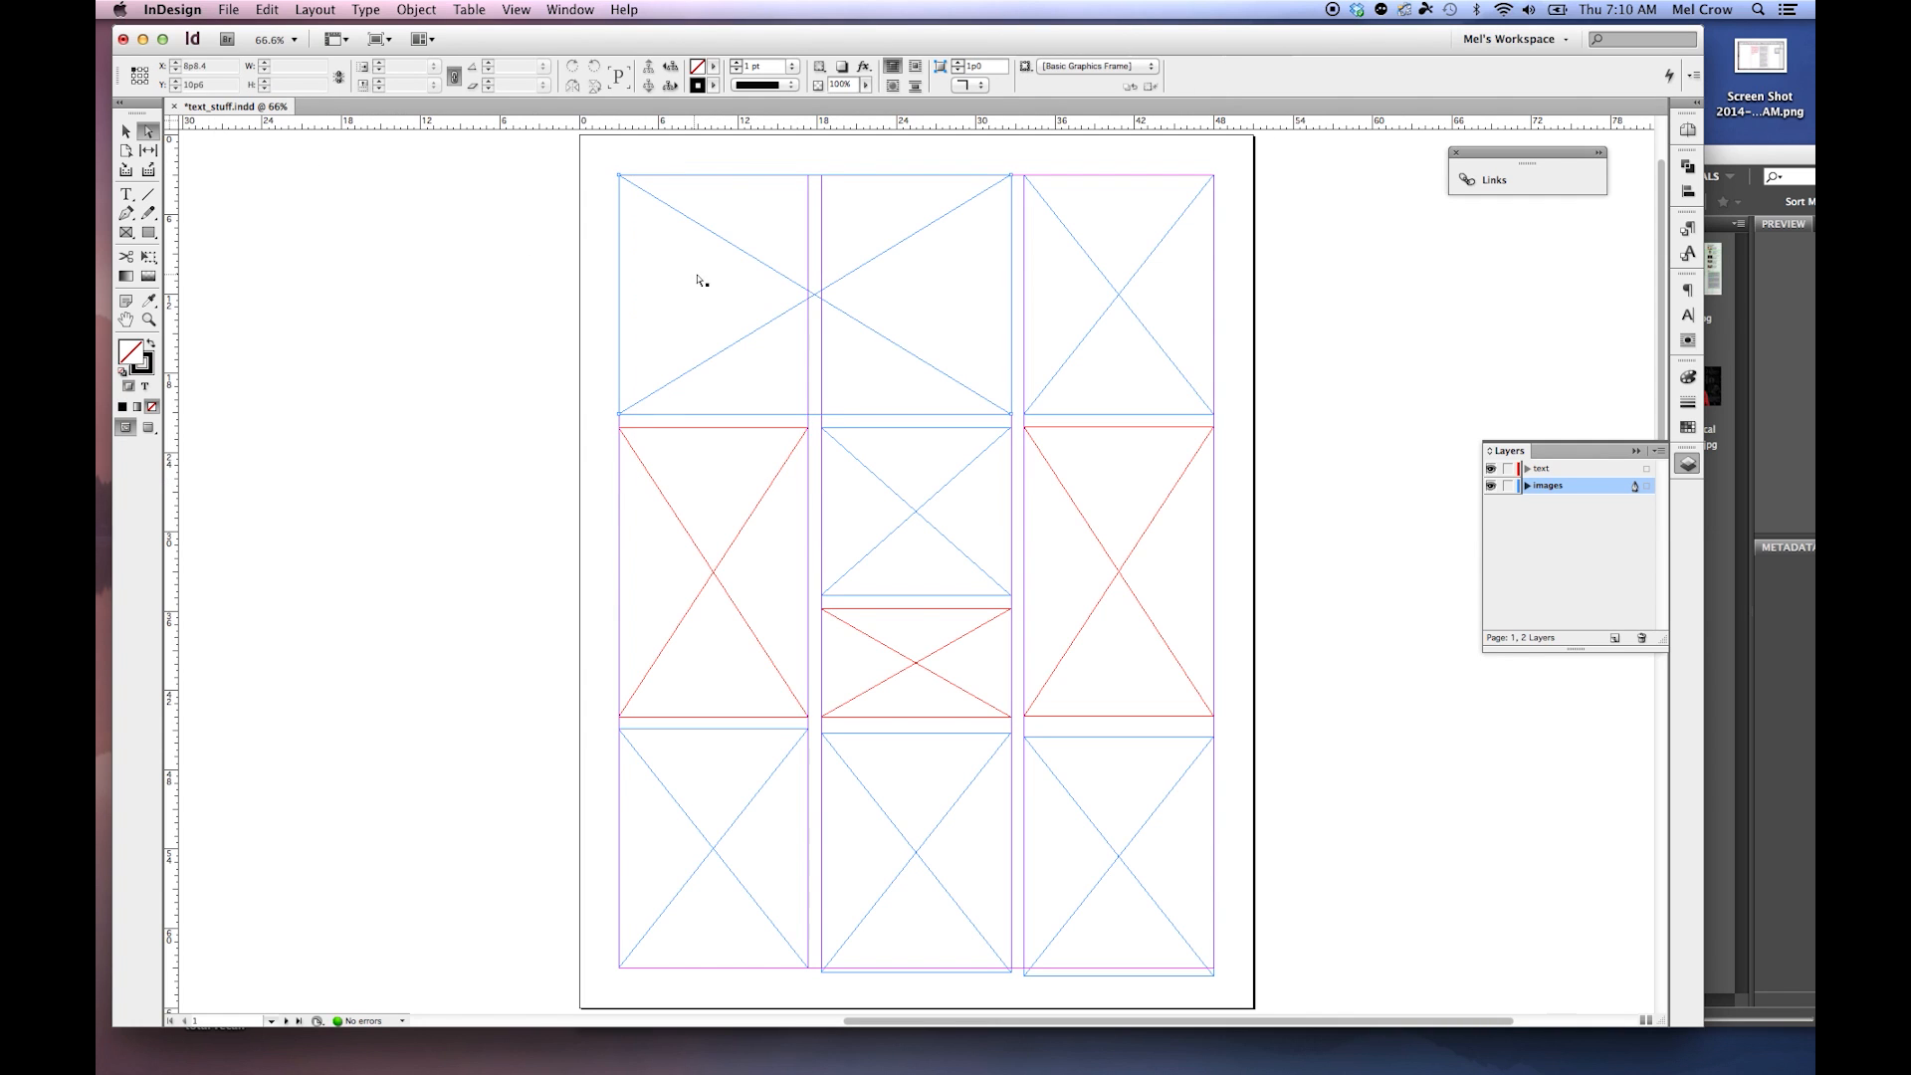
Switch to Adobe Bridge, shrink its images folder window and arrange it beside the page so all layout frames remain reachable.
left_click(226, 41)
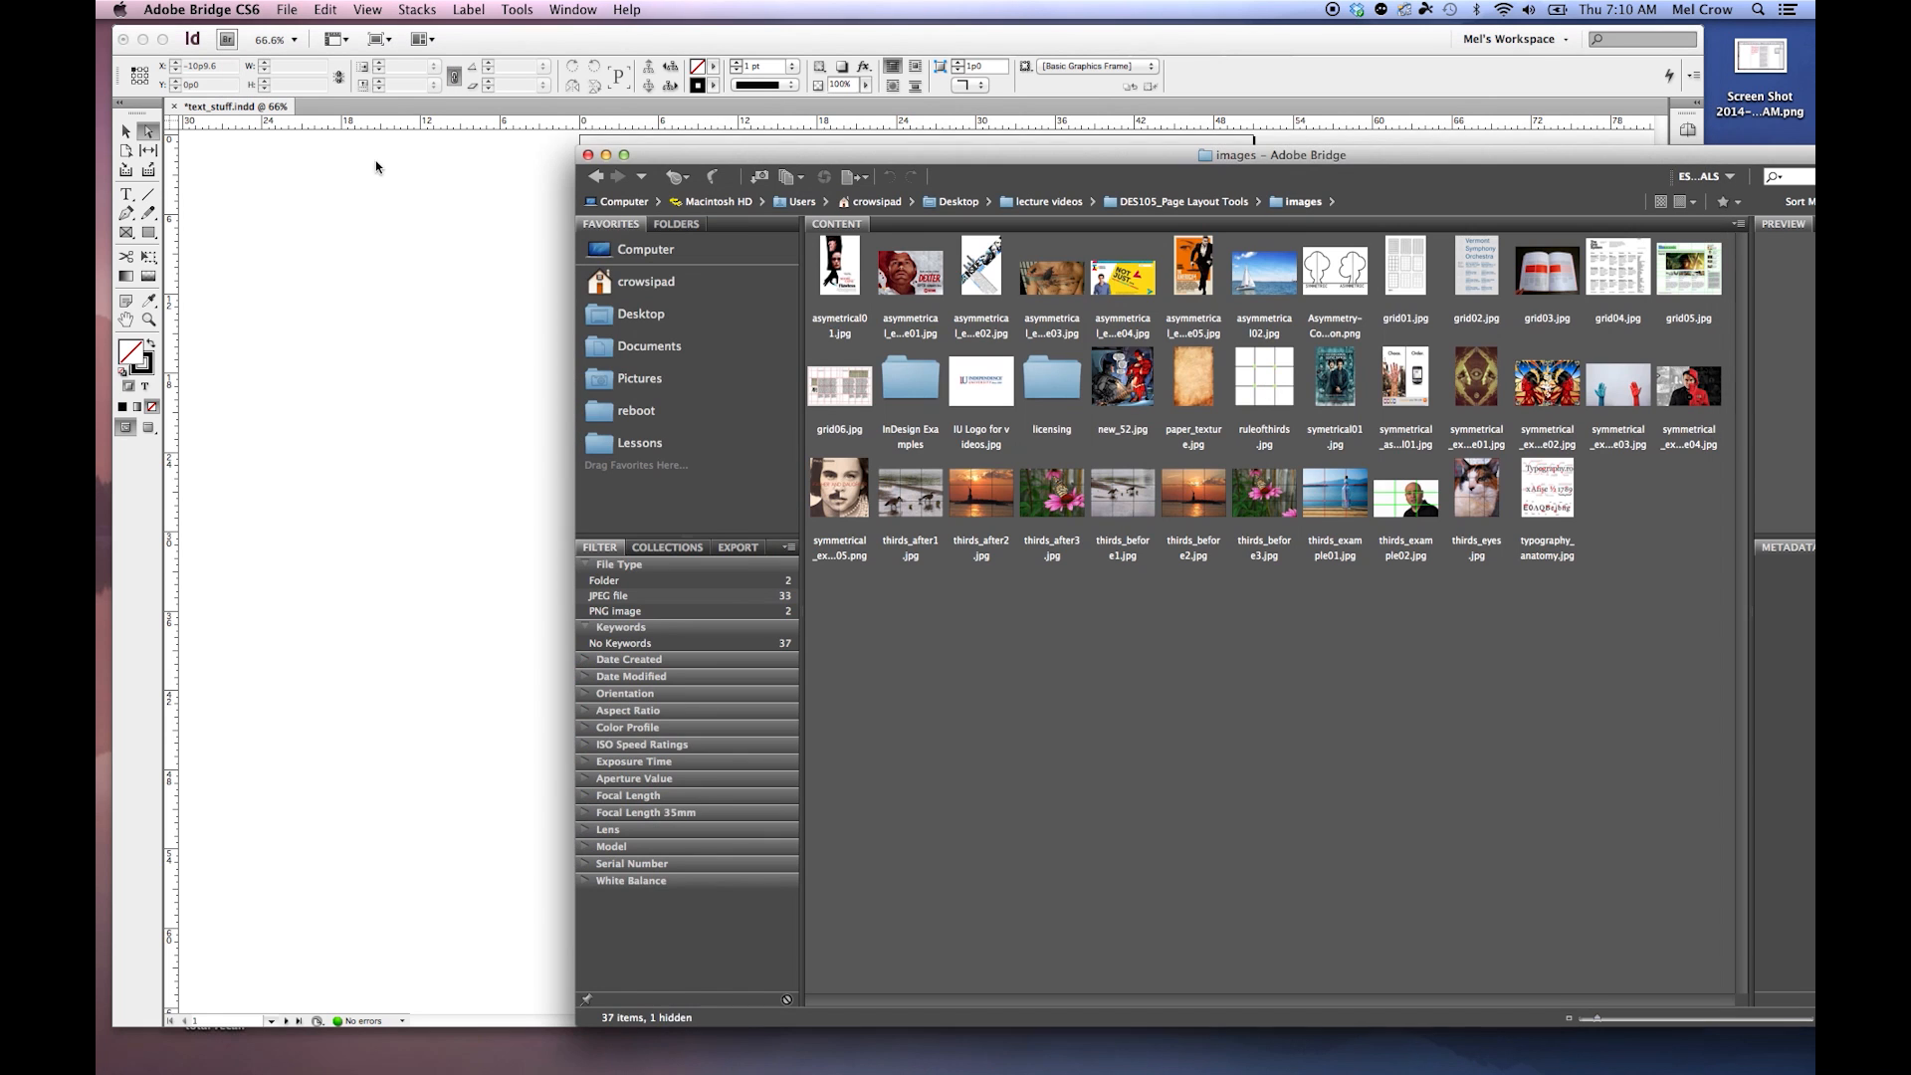
left_click_drag(1203, 171, 1011, 133)
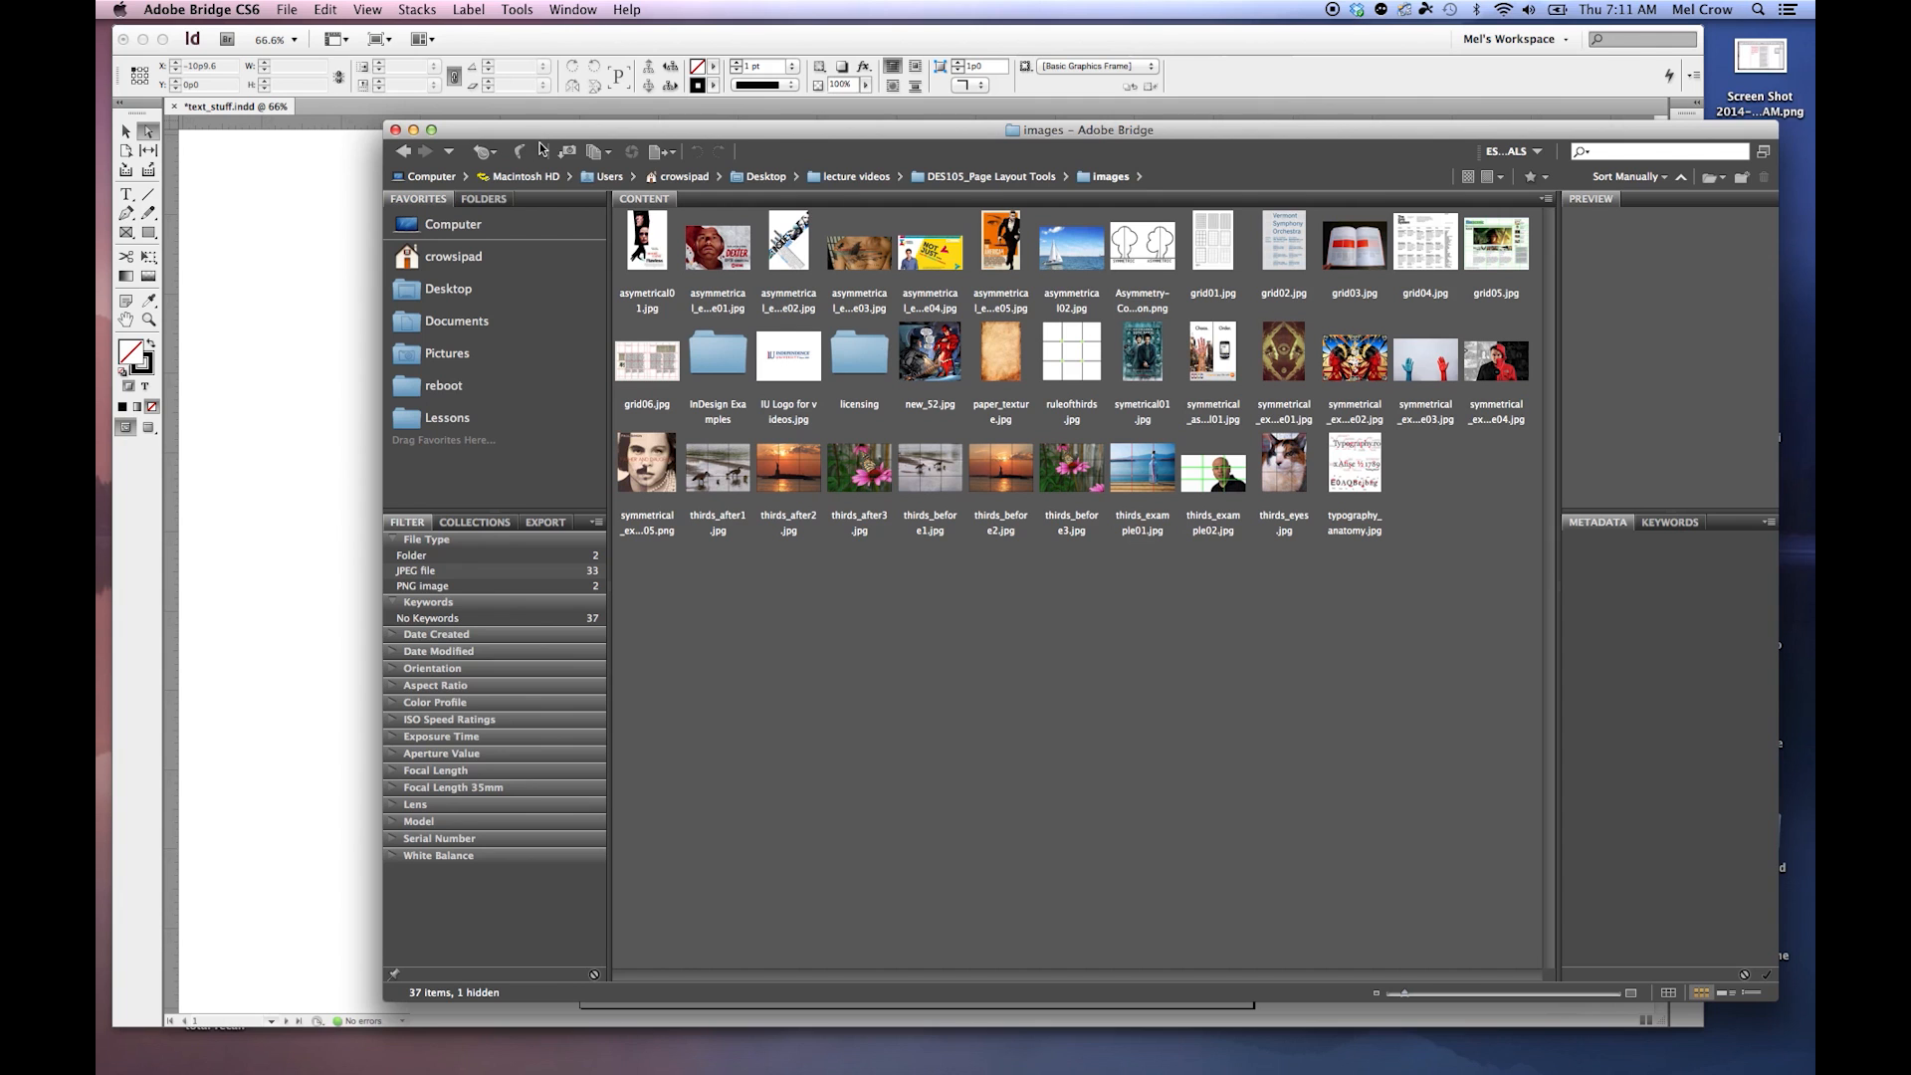
left_click_drag(482, 132, 795, 186)
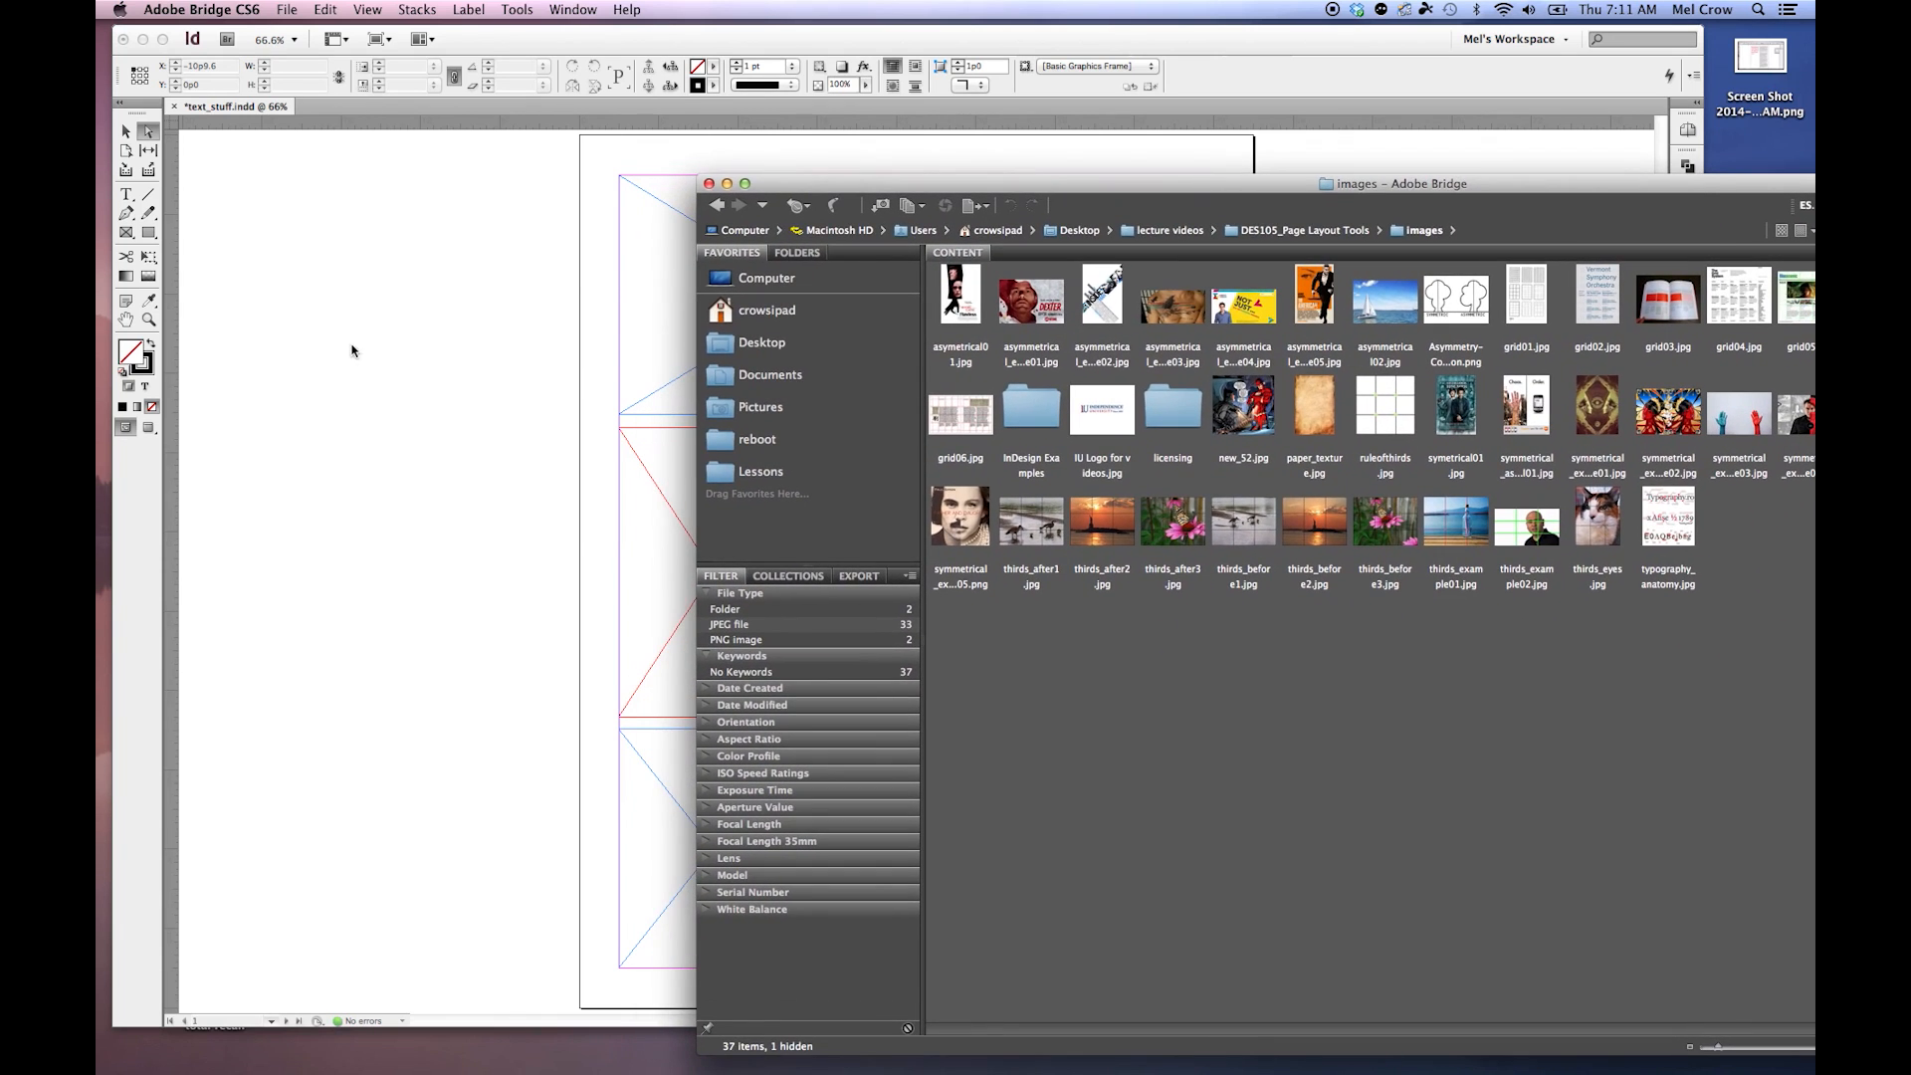
left_click(368, 351)
left_click(126, 322)
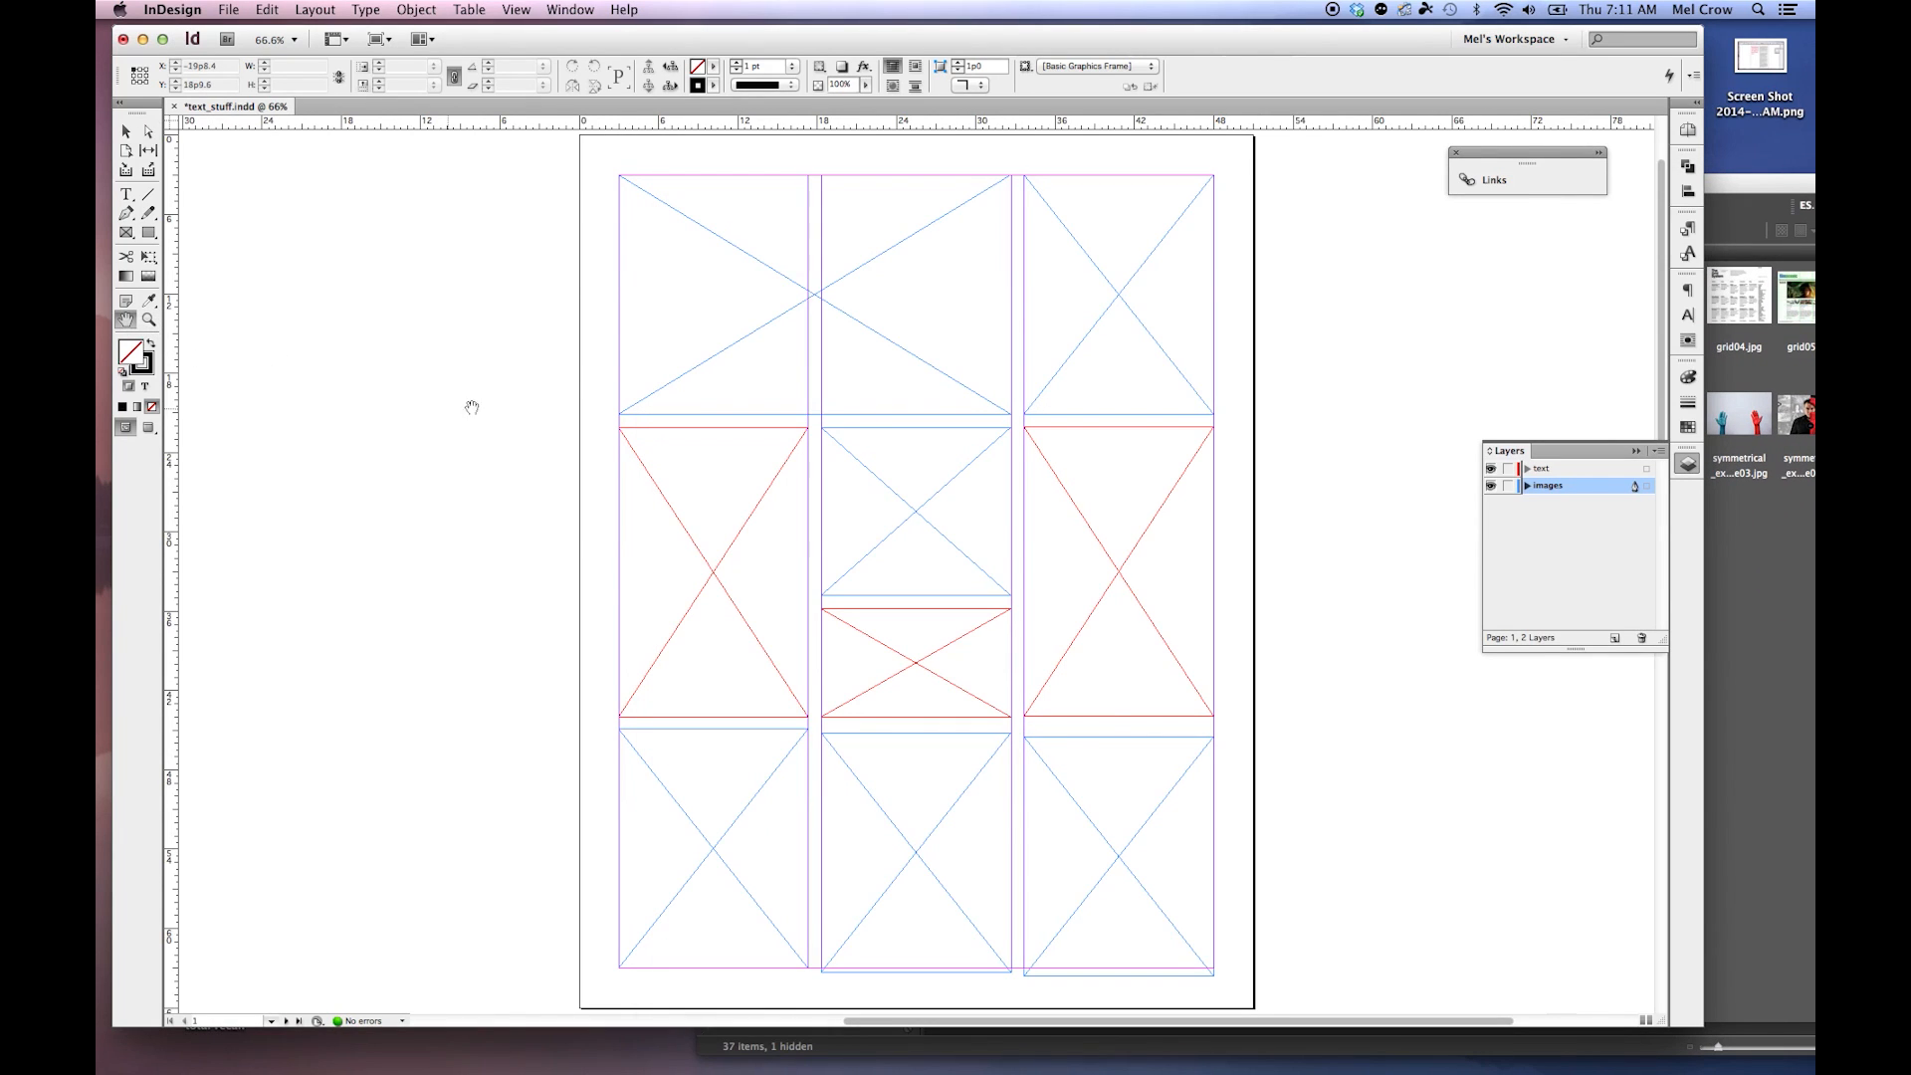
left_click_drag(555, 415, 239, 408)
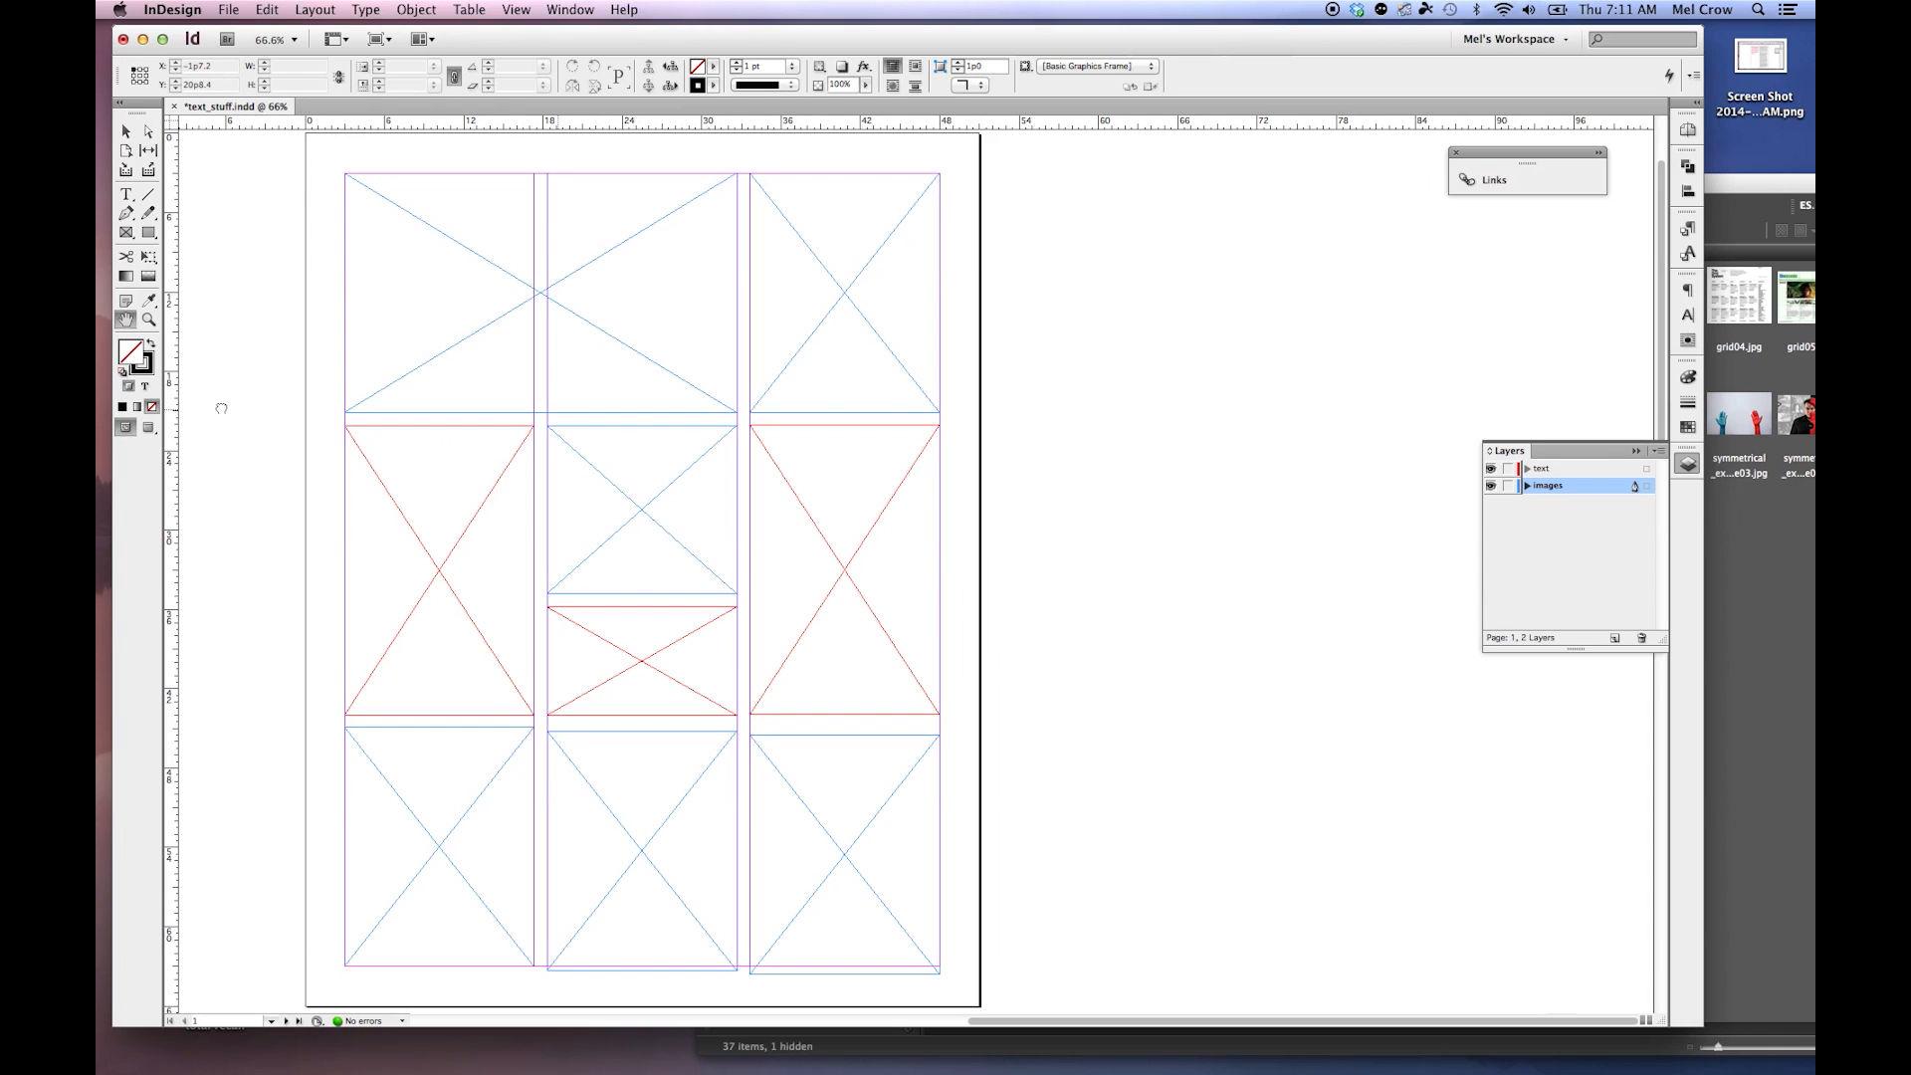
left_click(1763, 673)
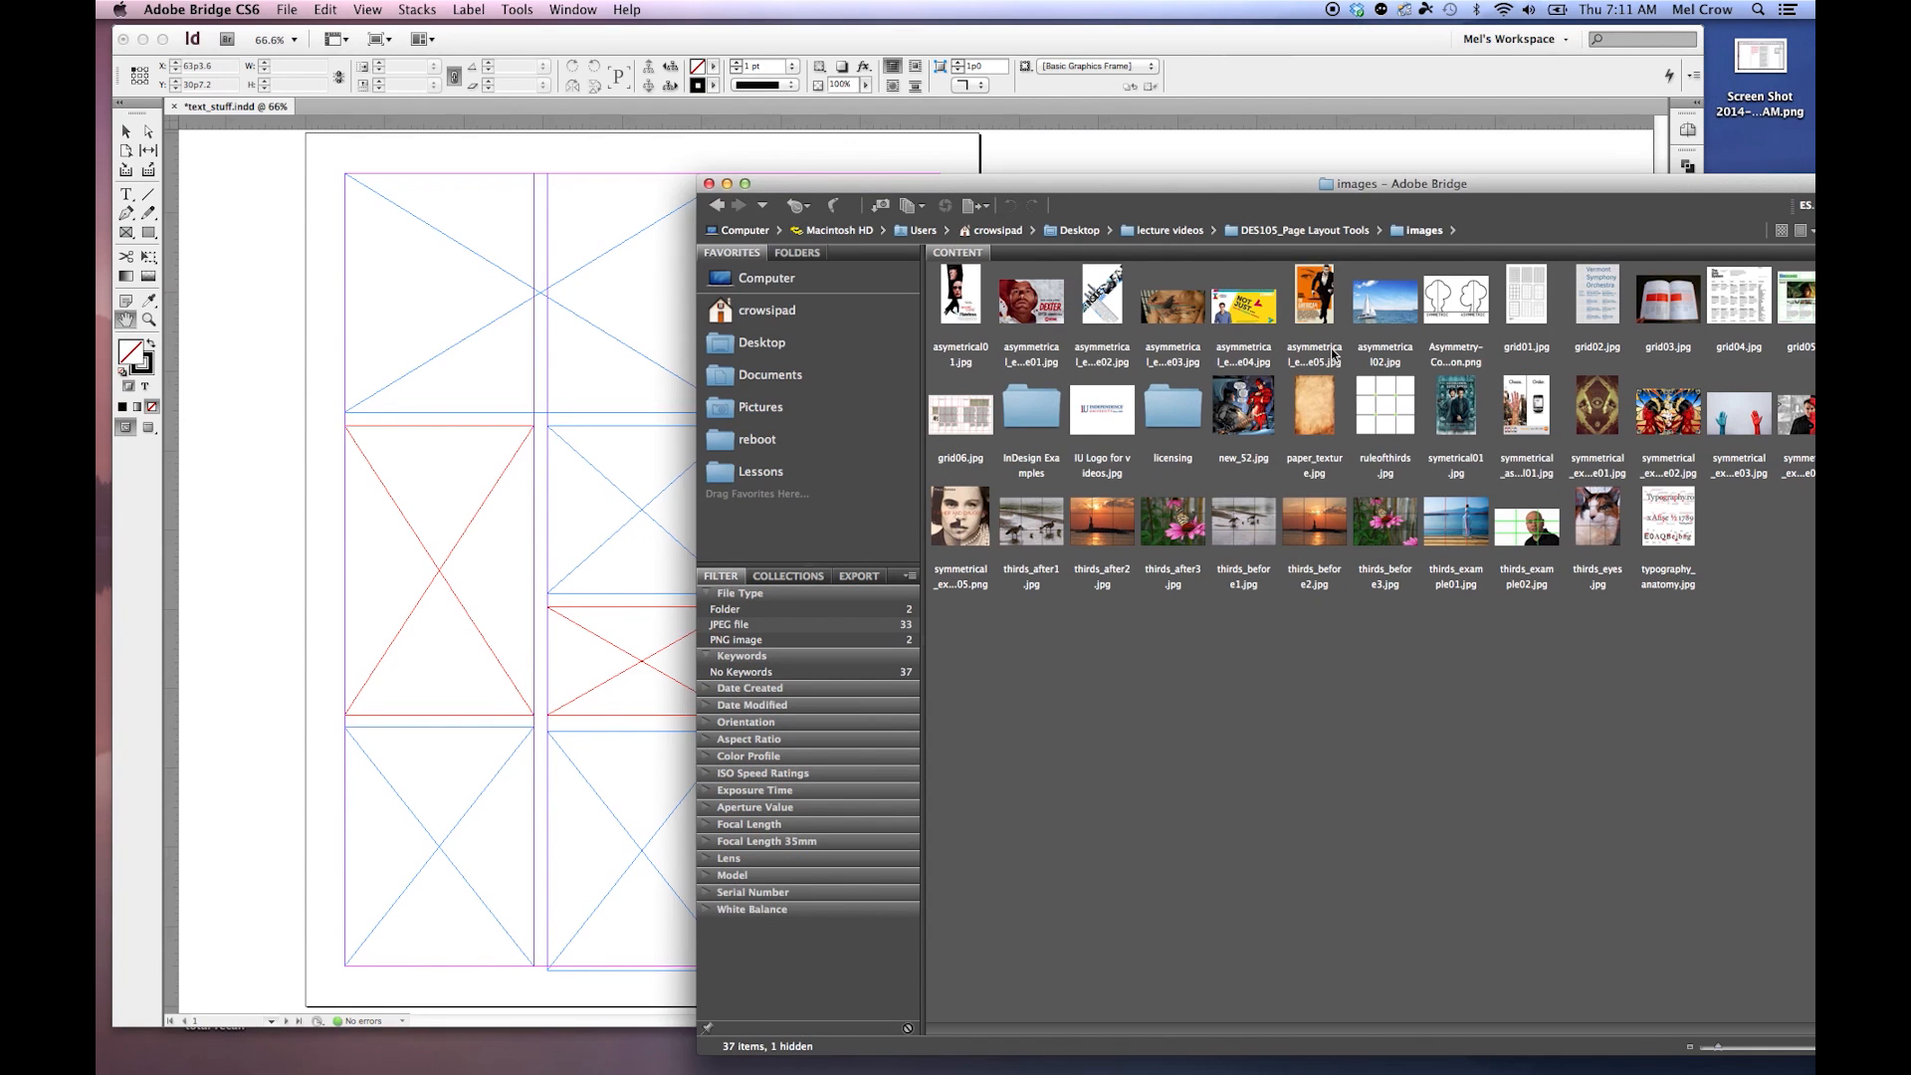
left_click_drag(1395, 183, 988, 118)
left_click_drag(1680, 988, 1144, 912)
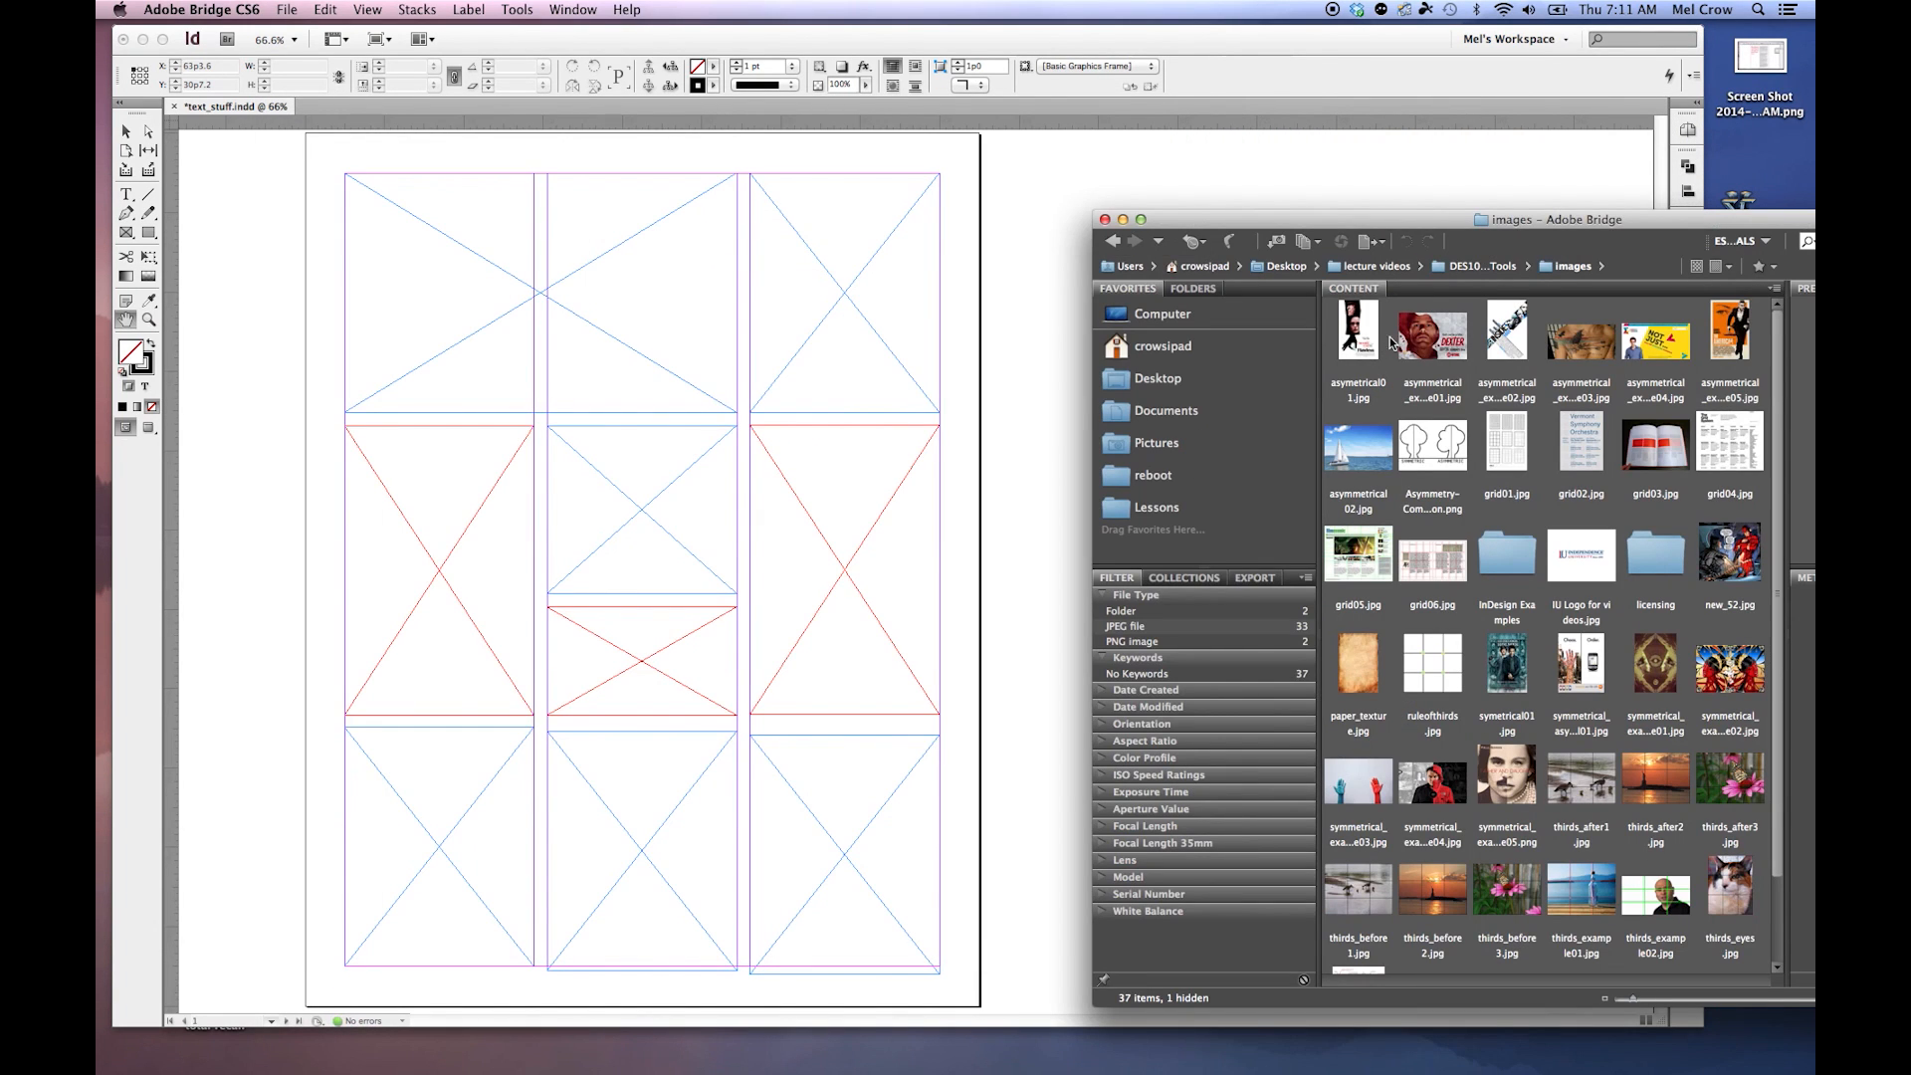
Place the red Dexter poster in the wide top frame, asymetrical01.jpg in the page's bottom-left frame, and the orange poster in the top-right frame.
left_click_drag(1443, 344, 527, 327)
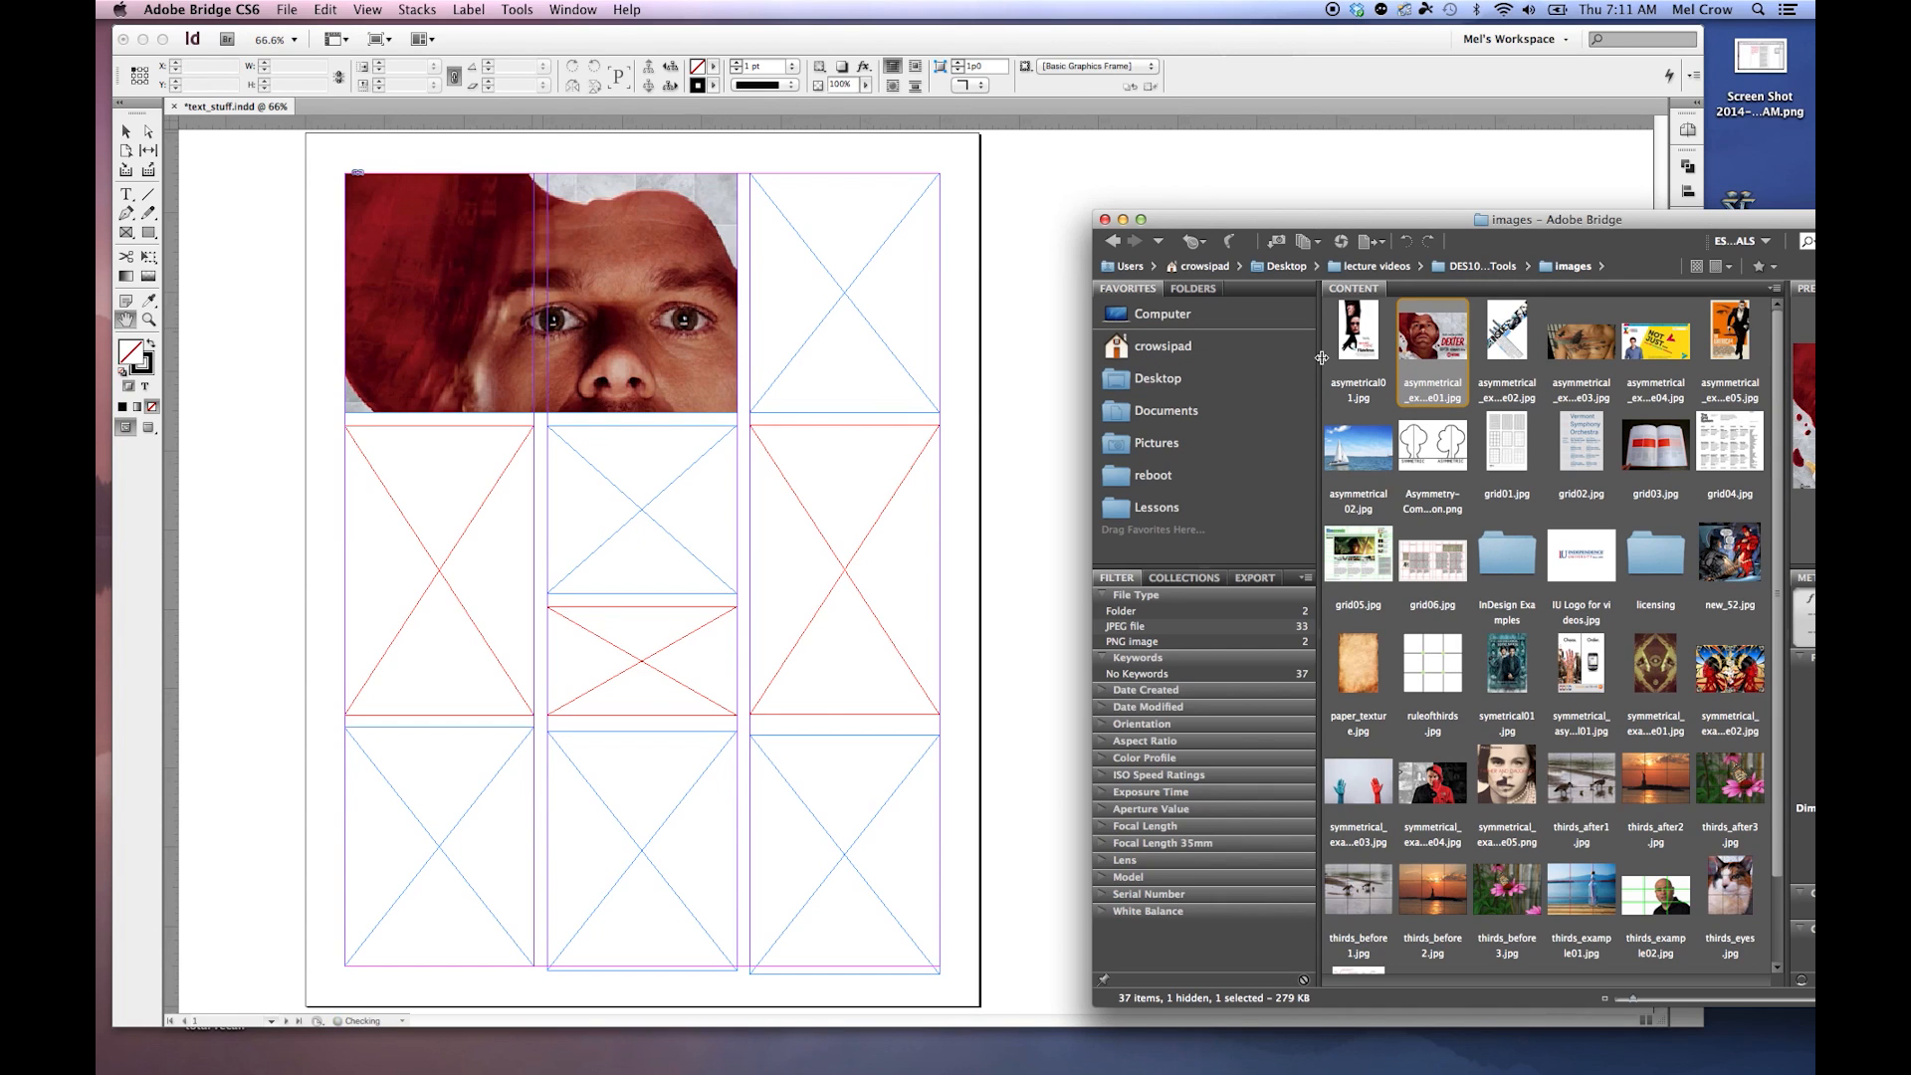
left_click_drag(1363, 333, 461, 836)
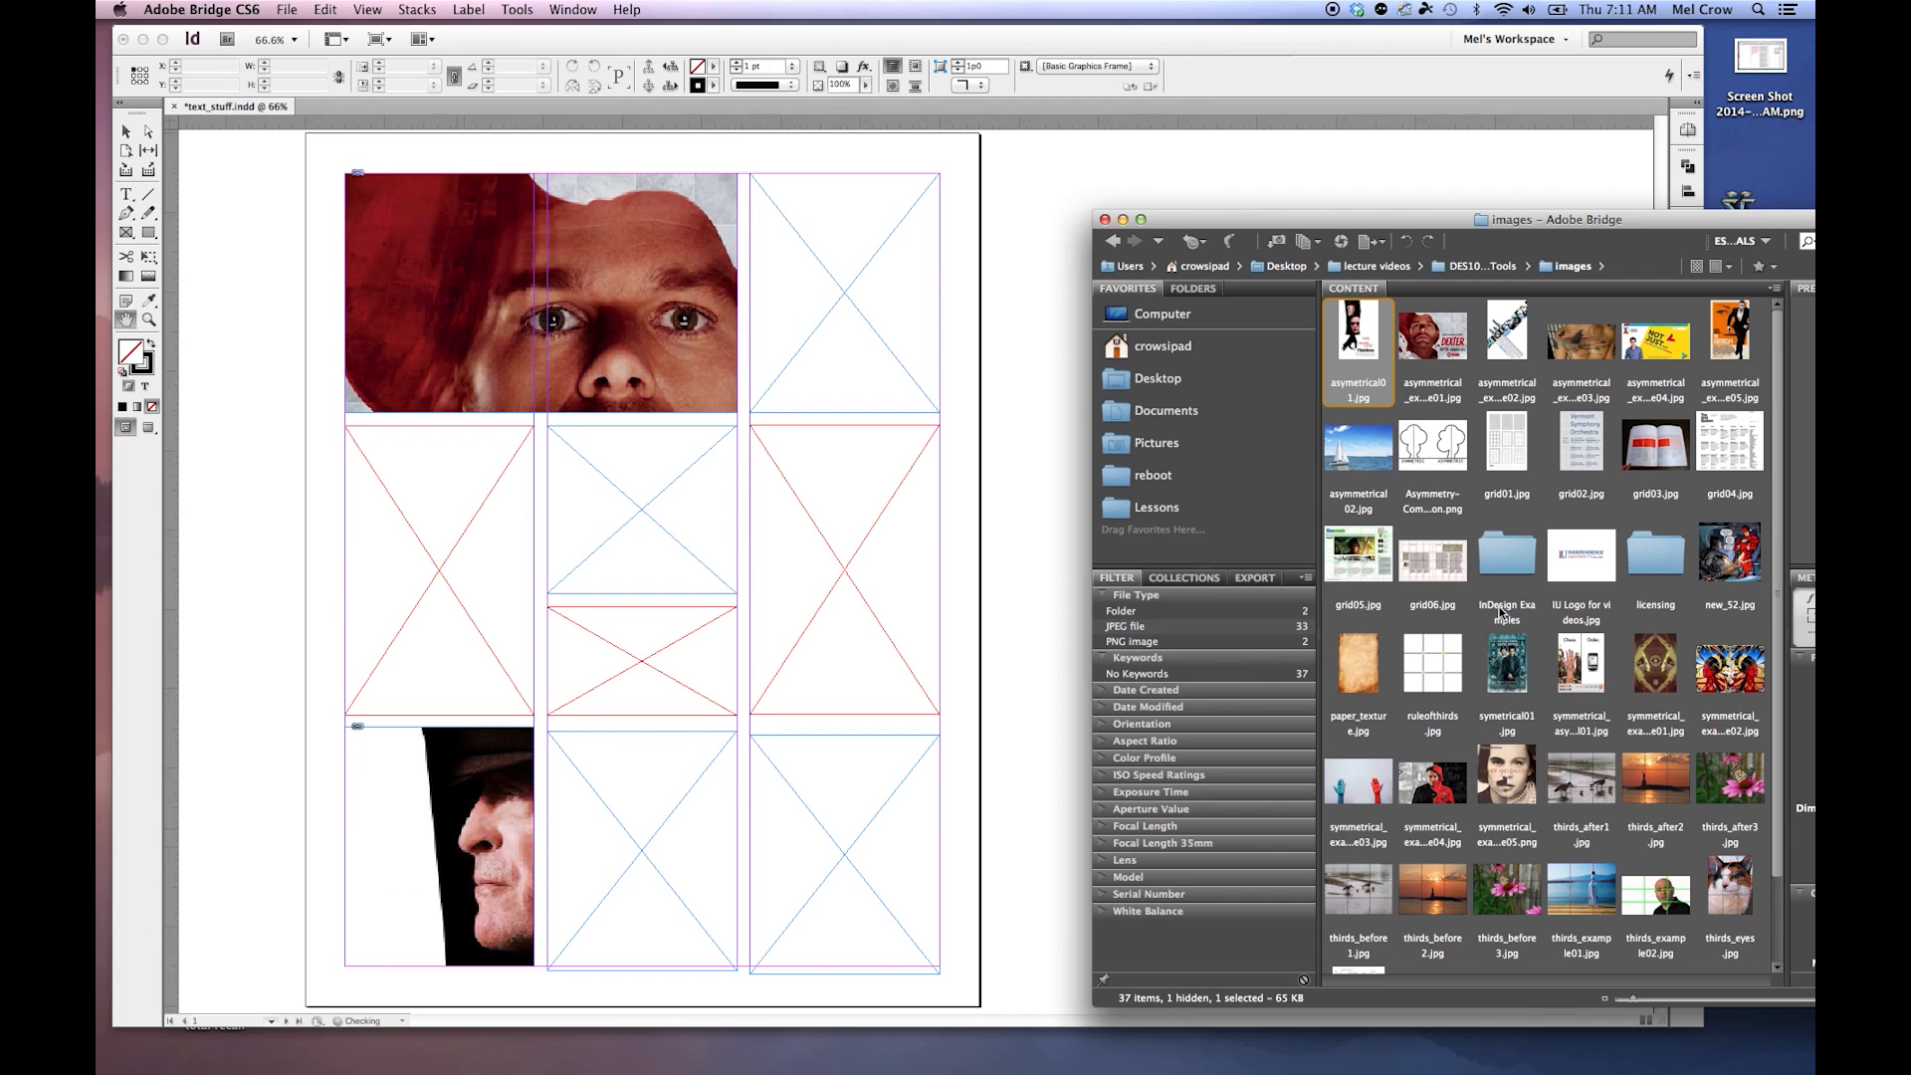
left_click_drag(1737, 343, 826, 299)
Place the Paul Simon cover in the page's bottom-right frame, the red-and-black portrait image in the bottom-middle frame, and new_52.jpg in the centre image frame.
left_click_drag(1507, 777, 845, 851)
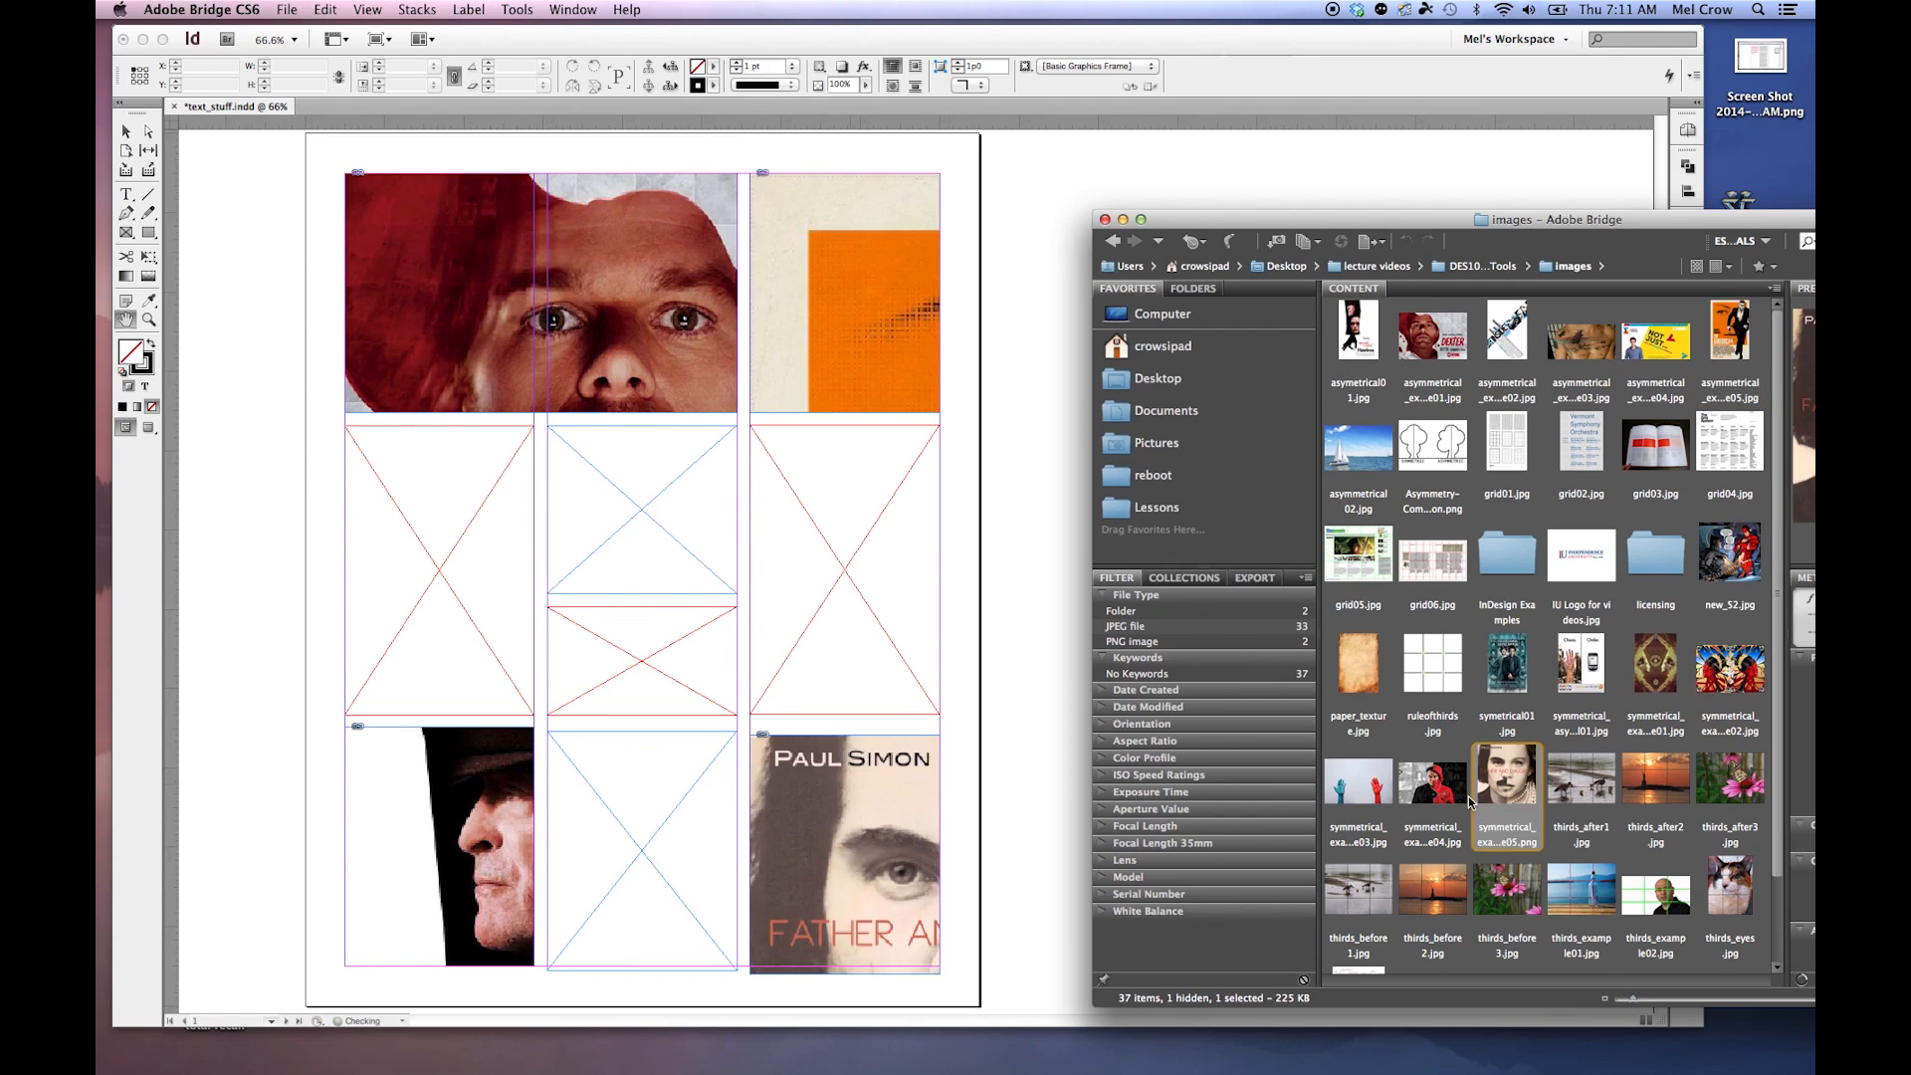
left_click_drag(1434, 786, 637, 849)
left_click_drag(1730, 552, 637, 518)
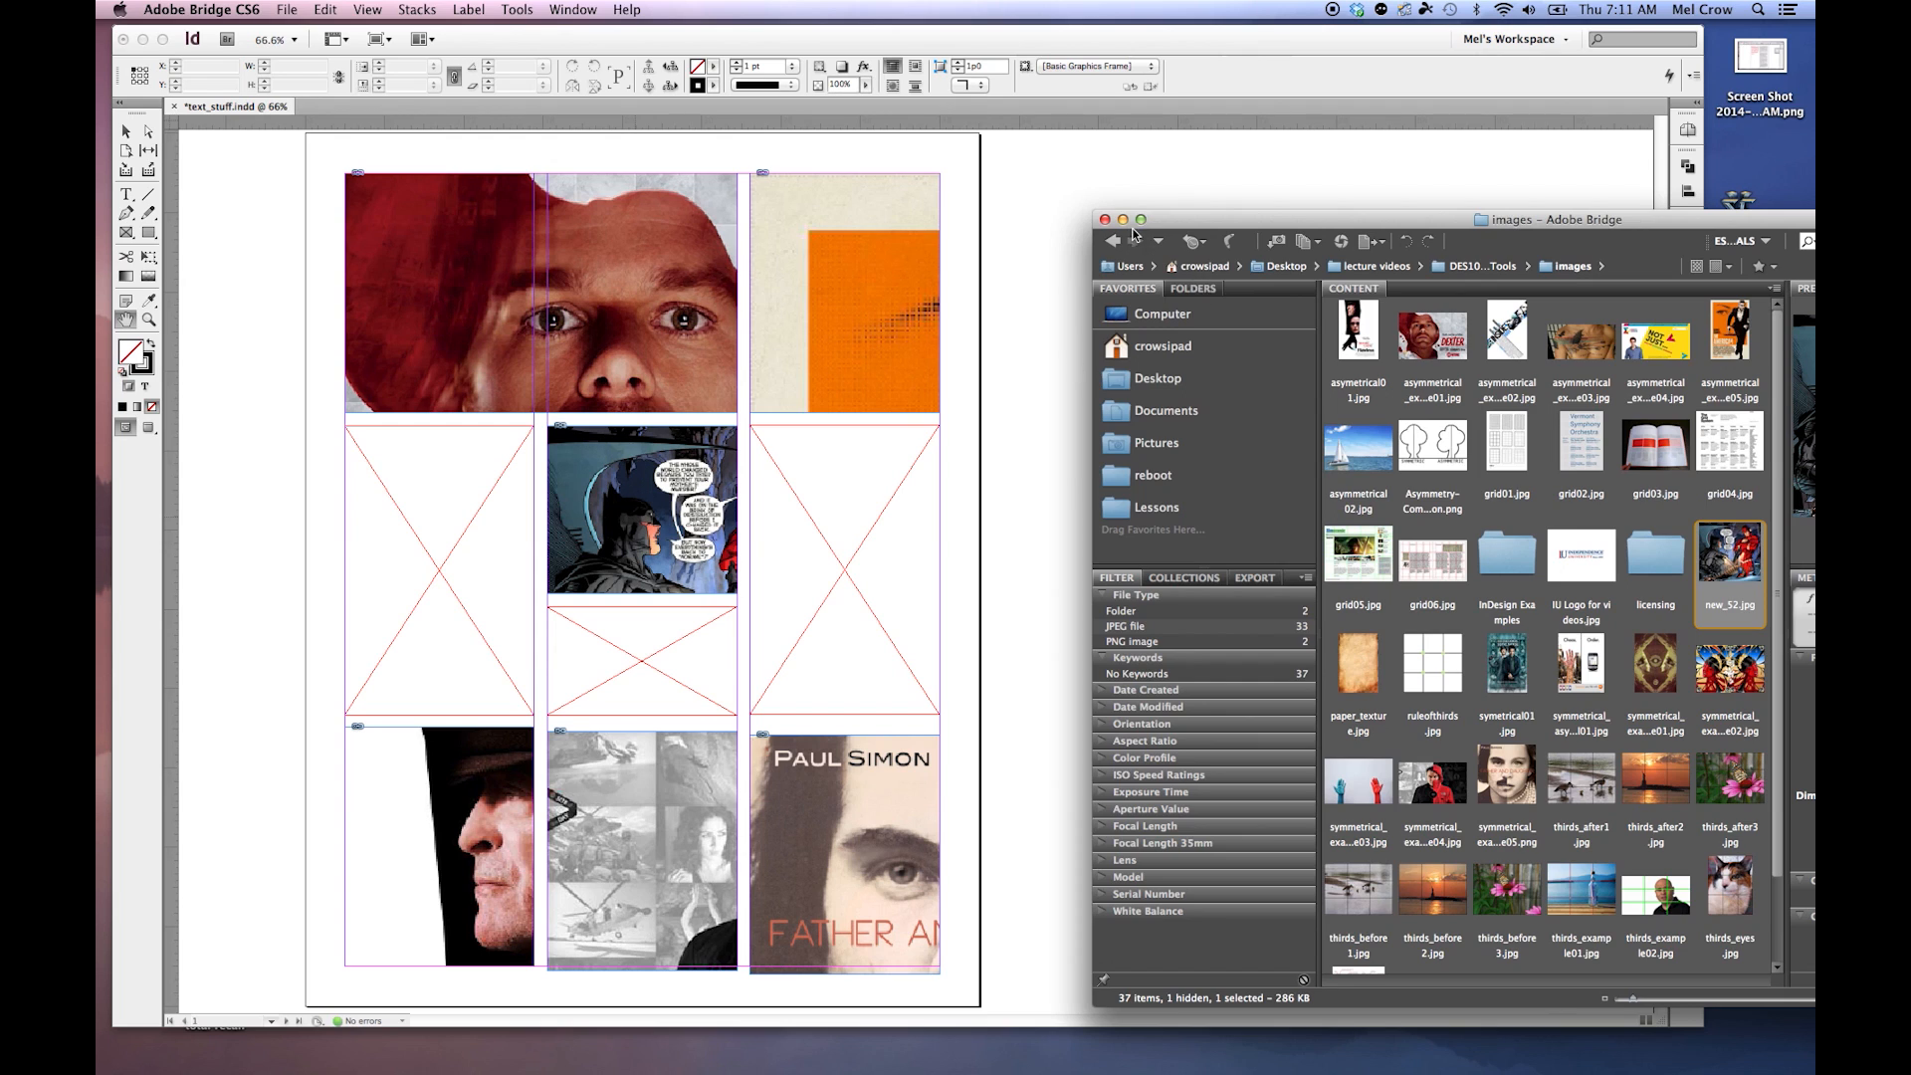
Return to InDesign and review the Fitting options available for the Dexter poster's frame.
key("super+h")
left_click(438, 320)
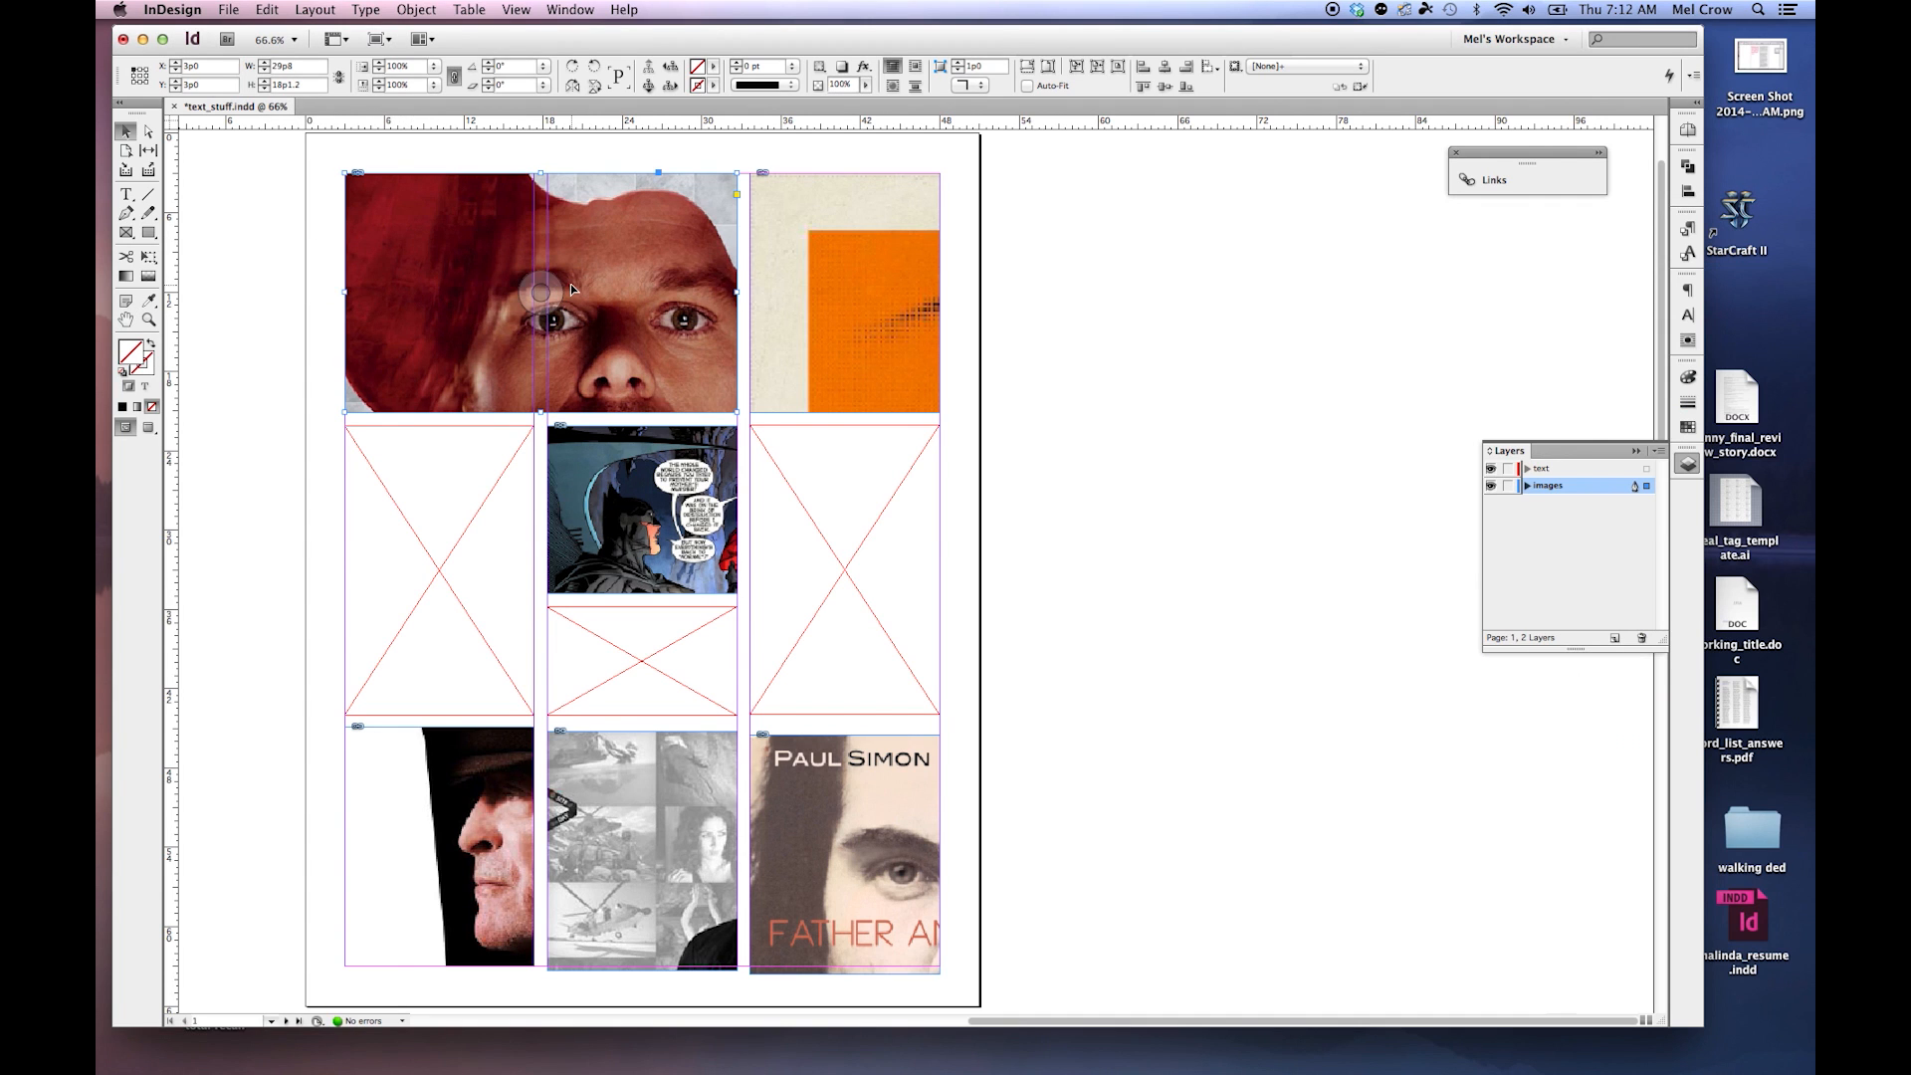
right_click(401, 291)
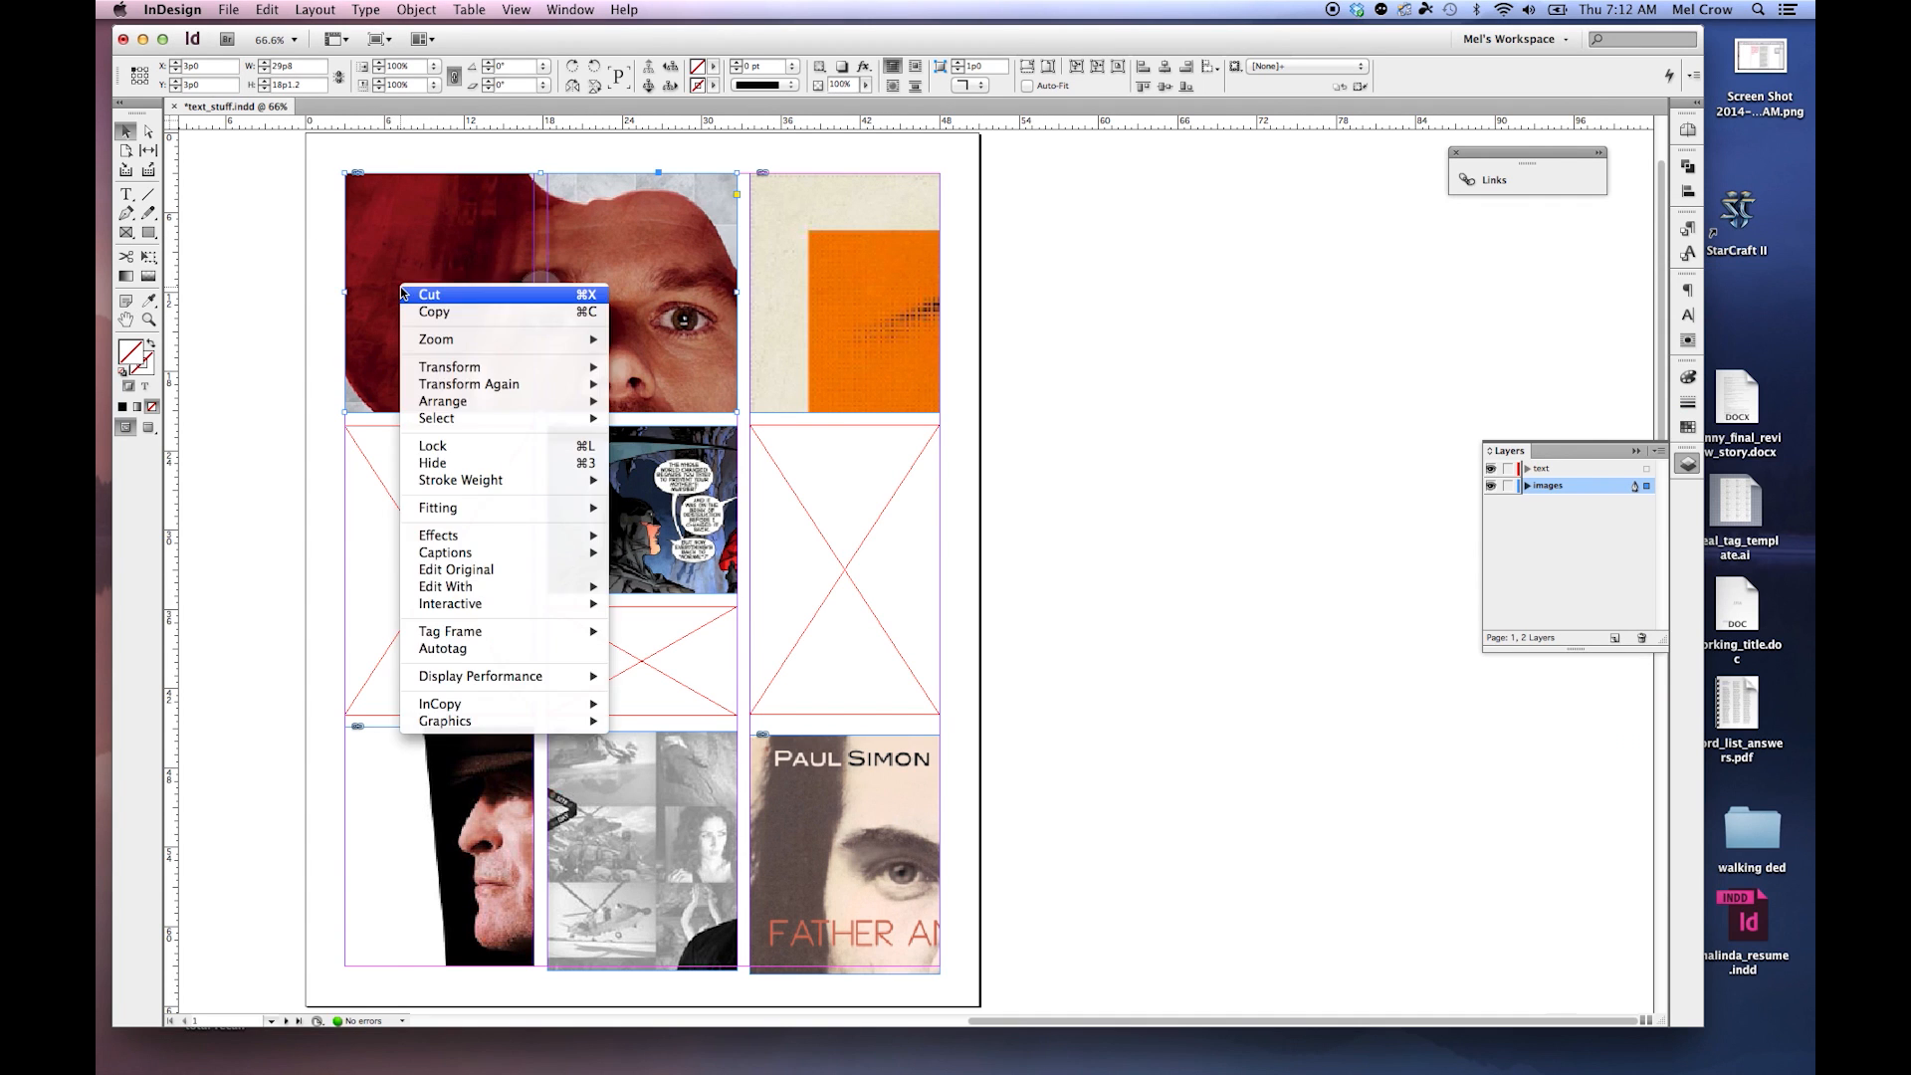
mouse_move(479, 513)
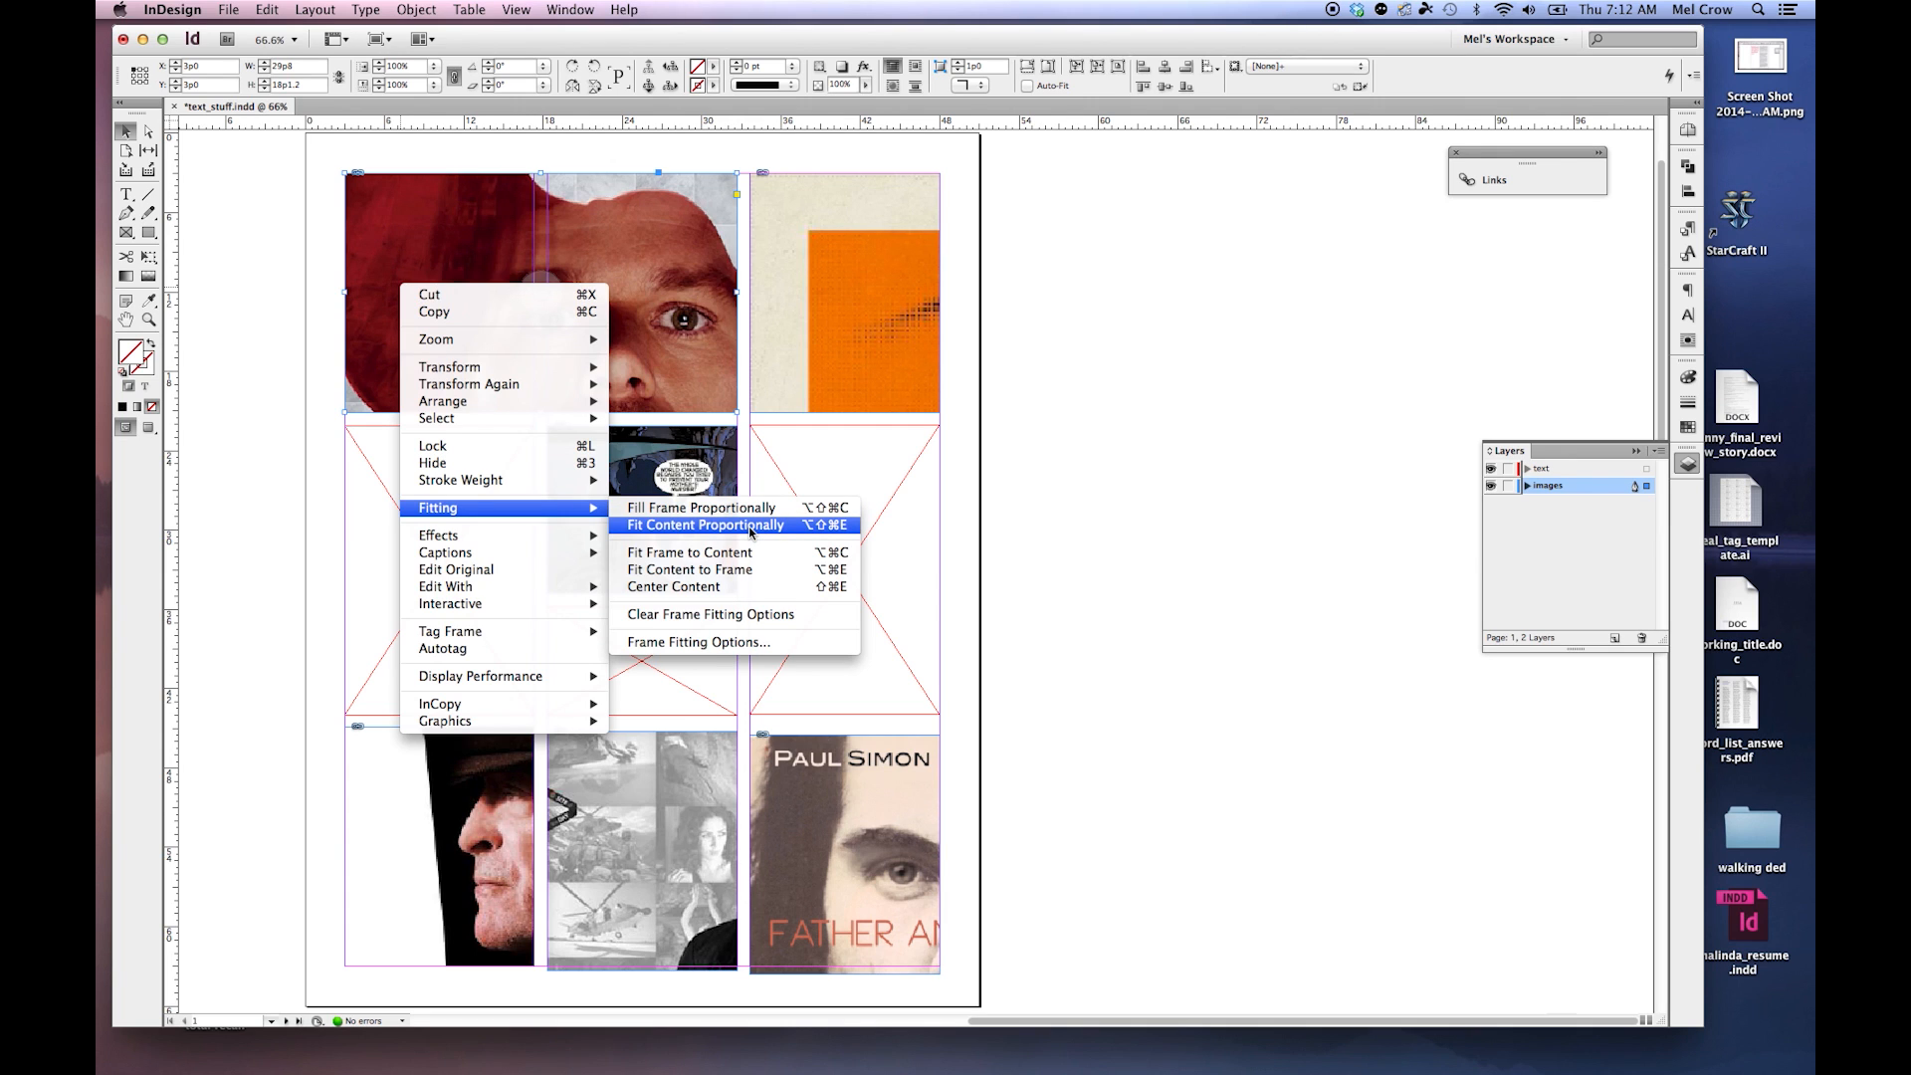
left_click(719, 557)
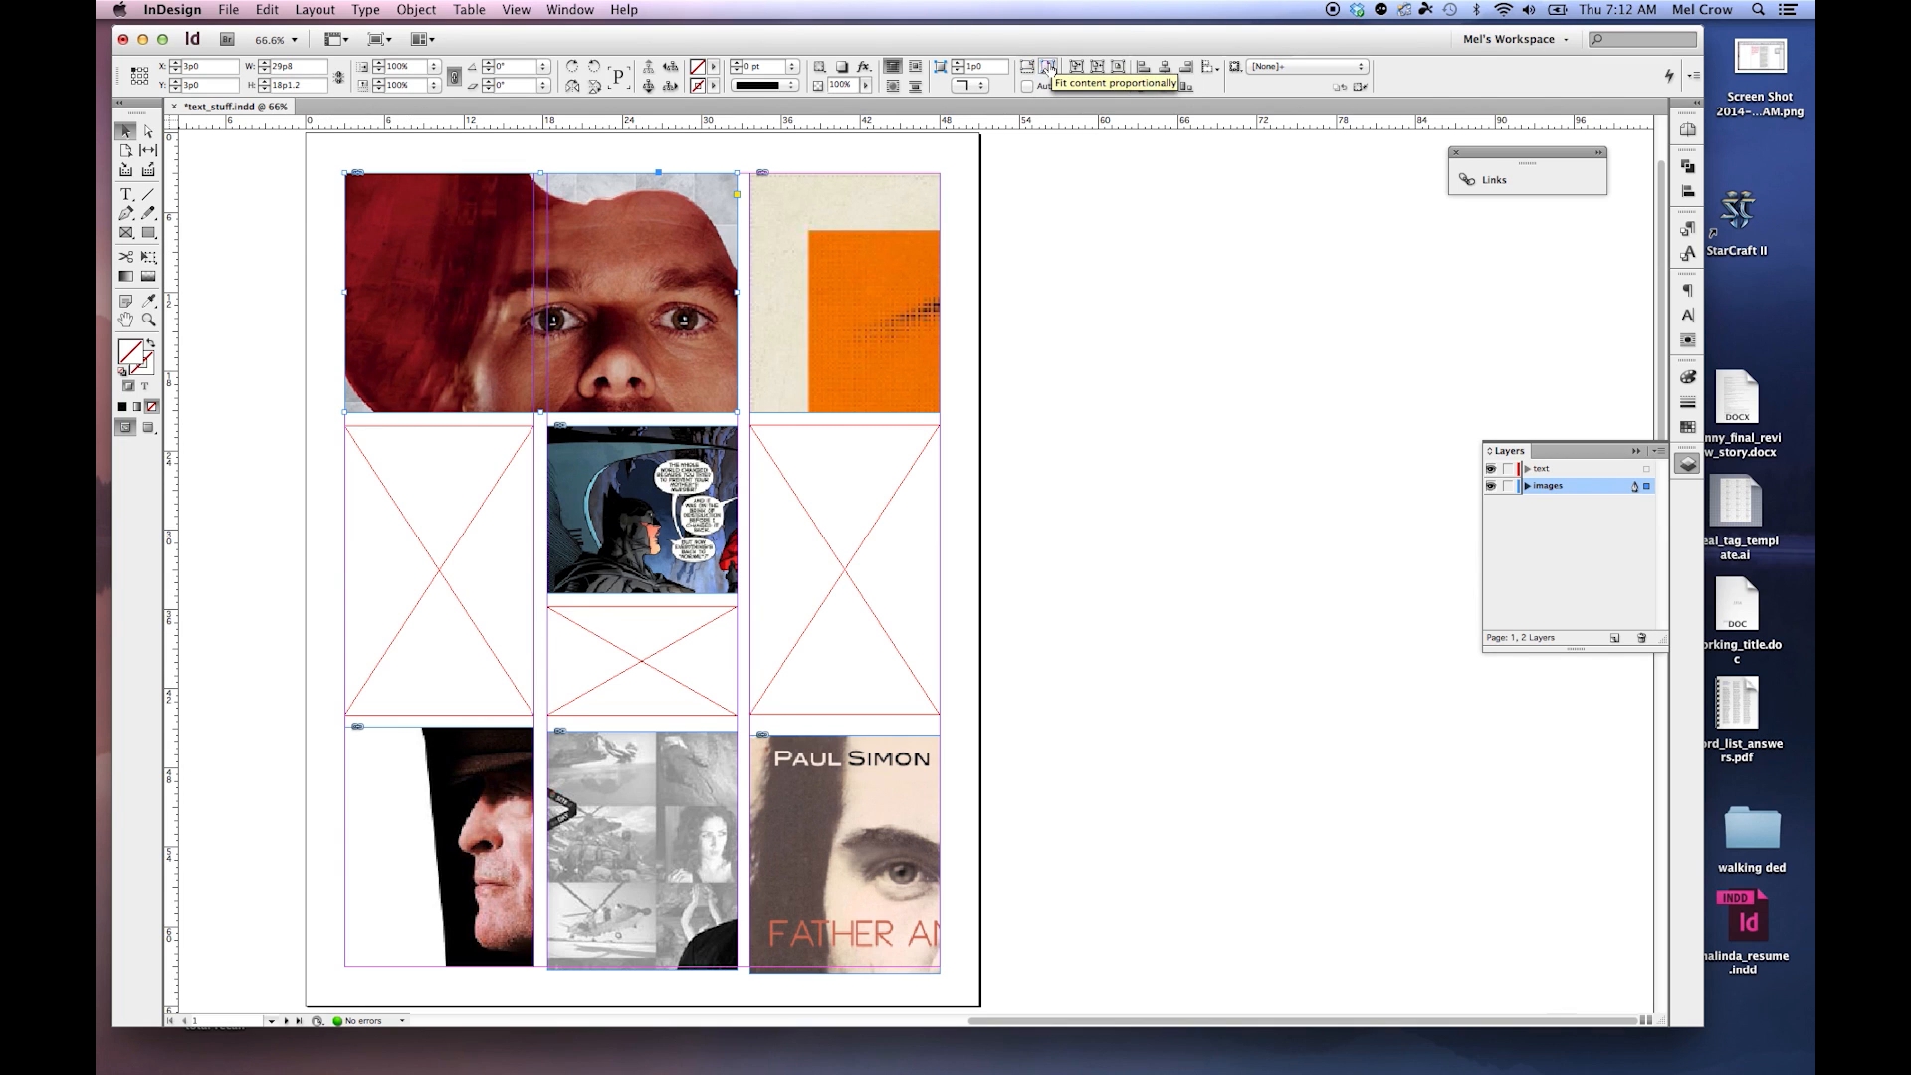
left_click(423, 10)
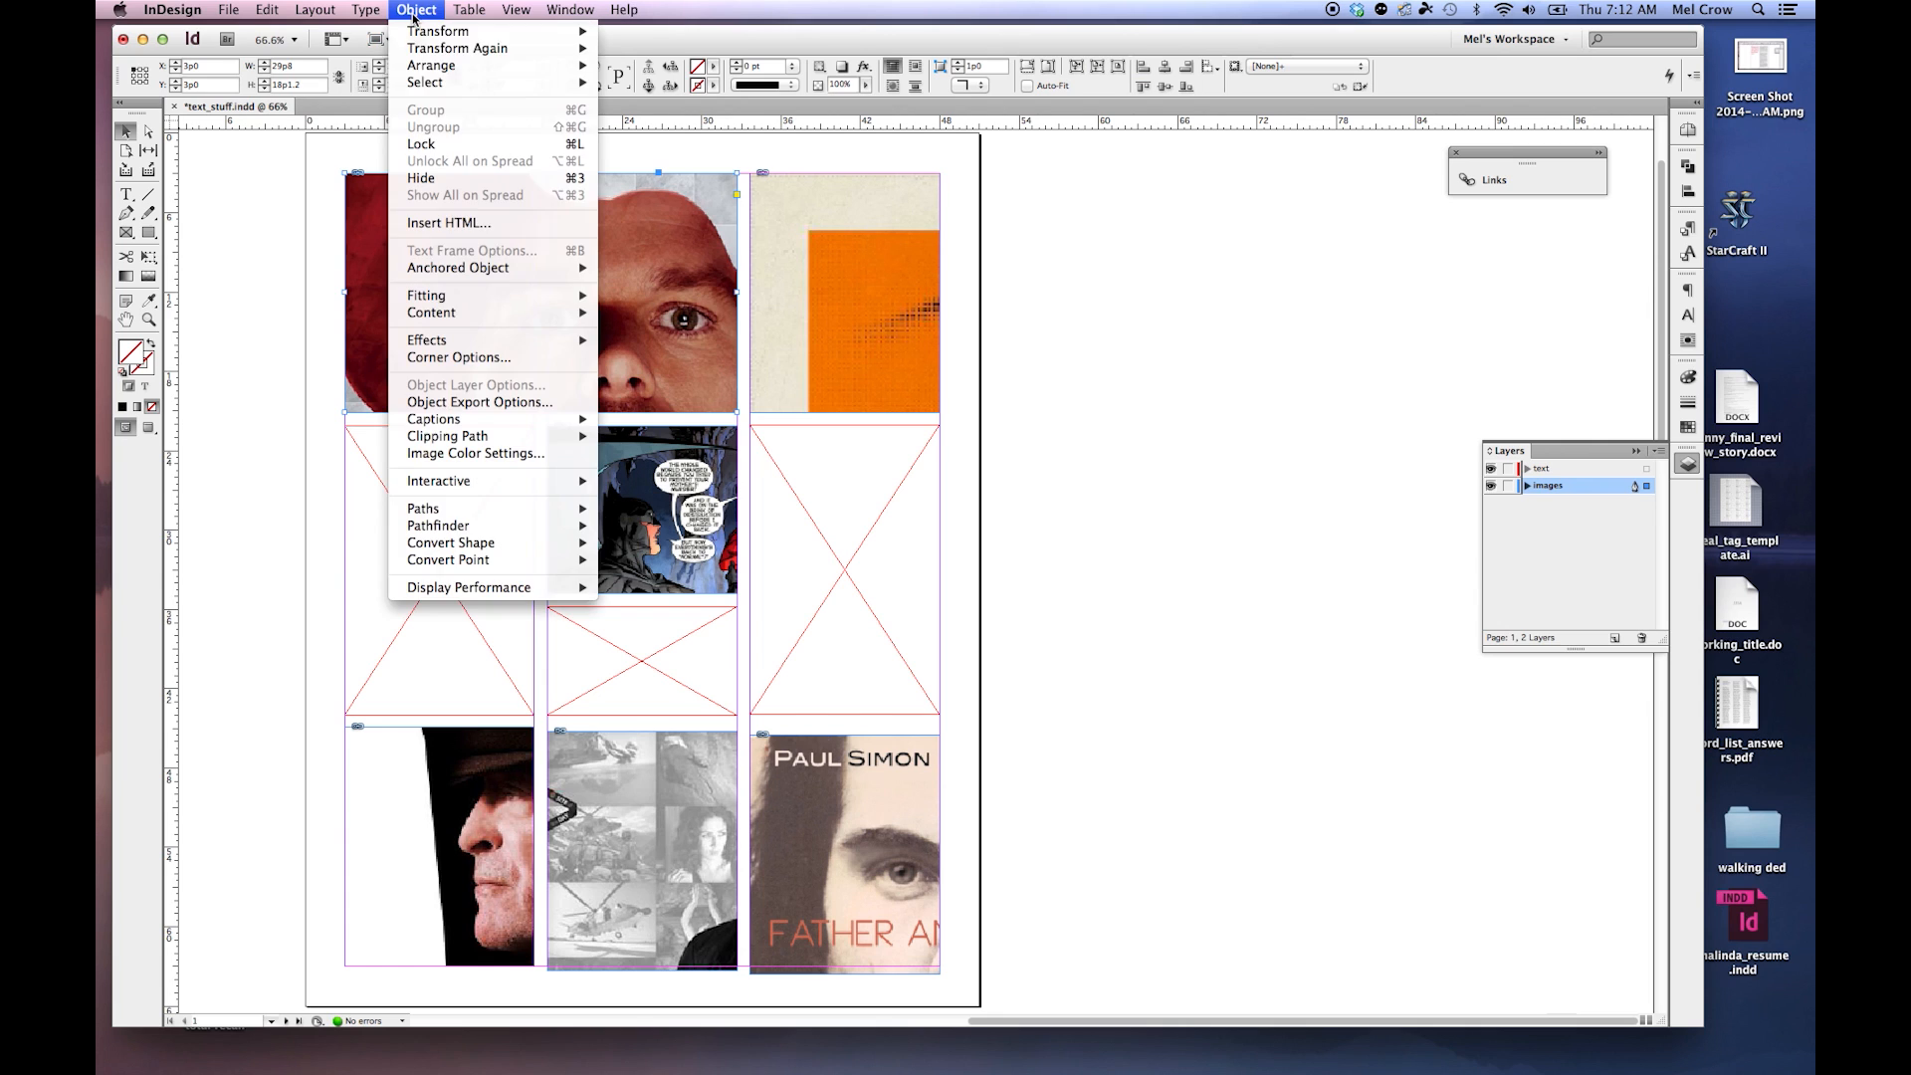
mouse_move(447, 300)
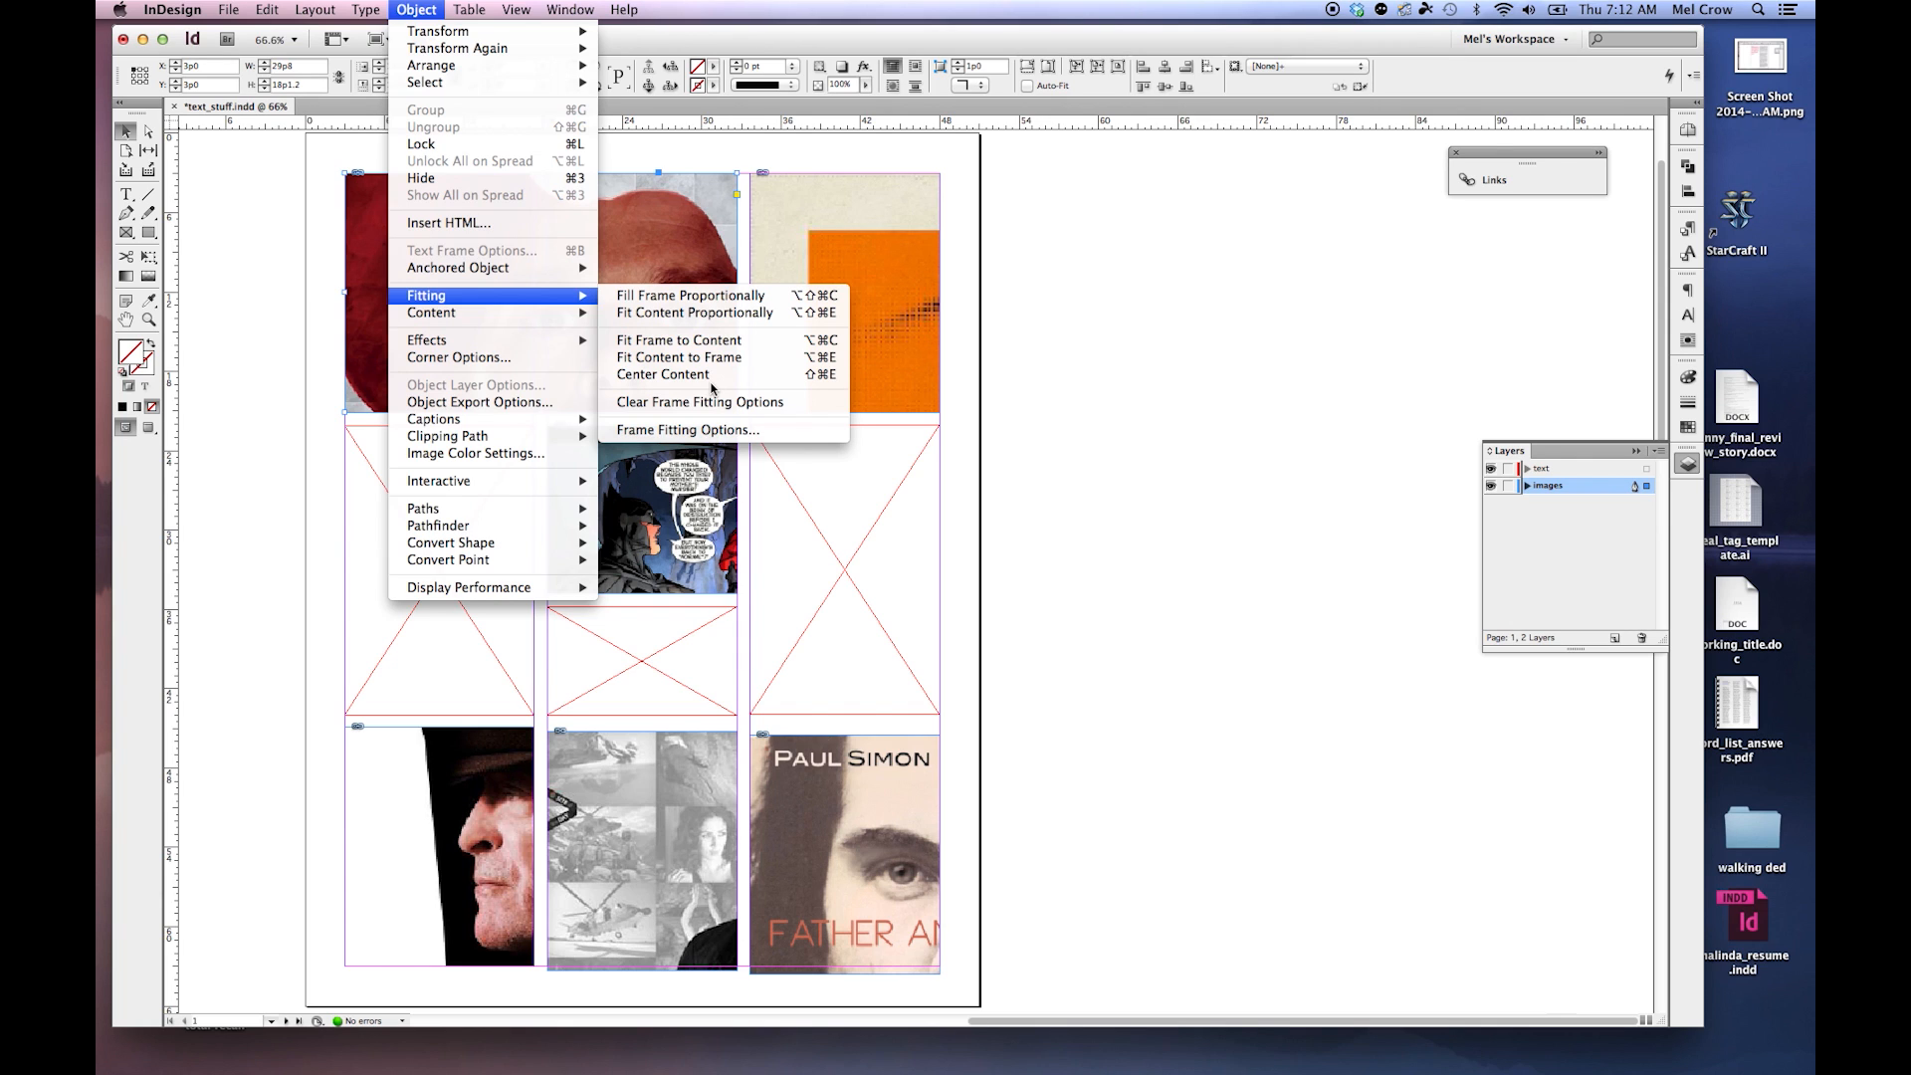
left_click(736, 341)
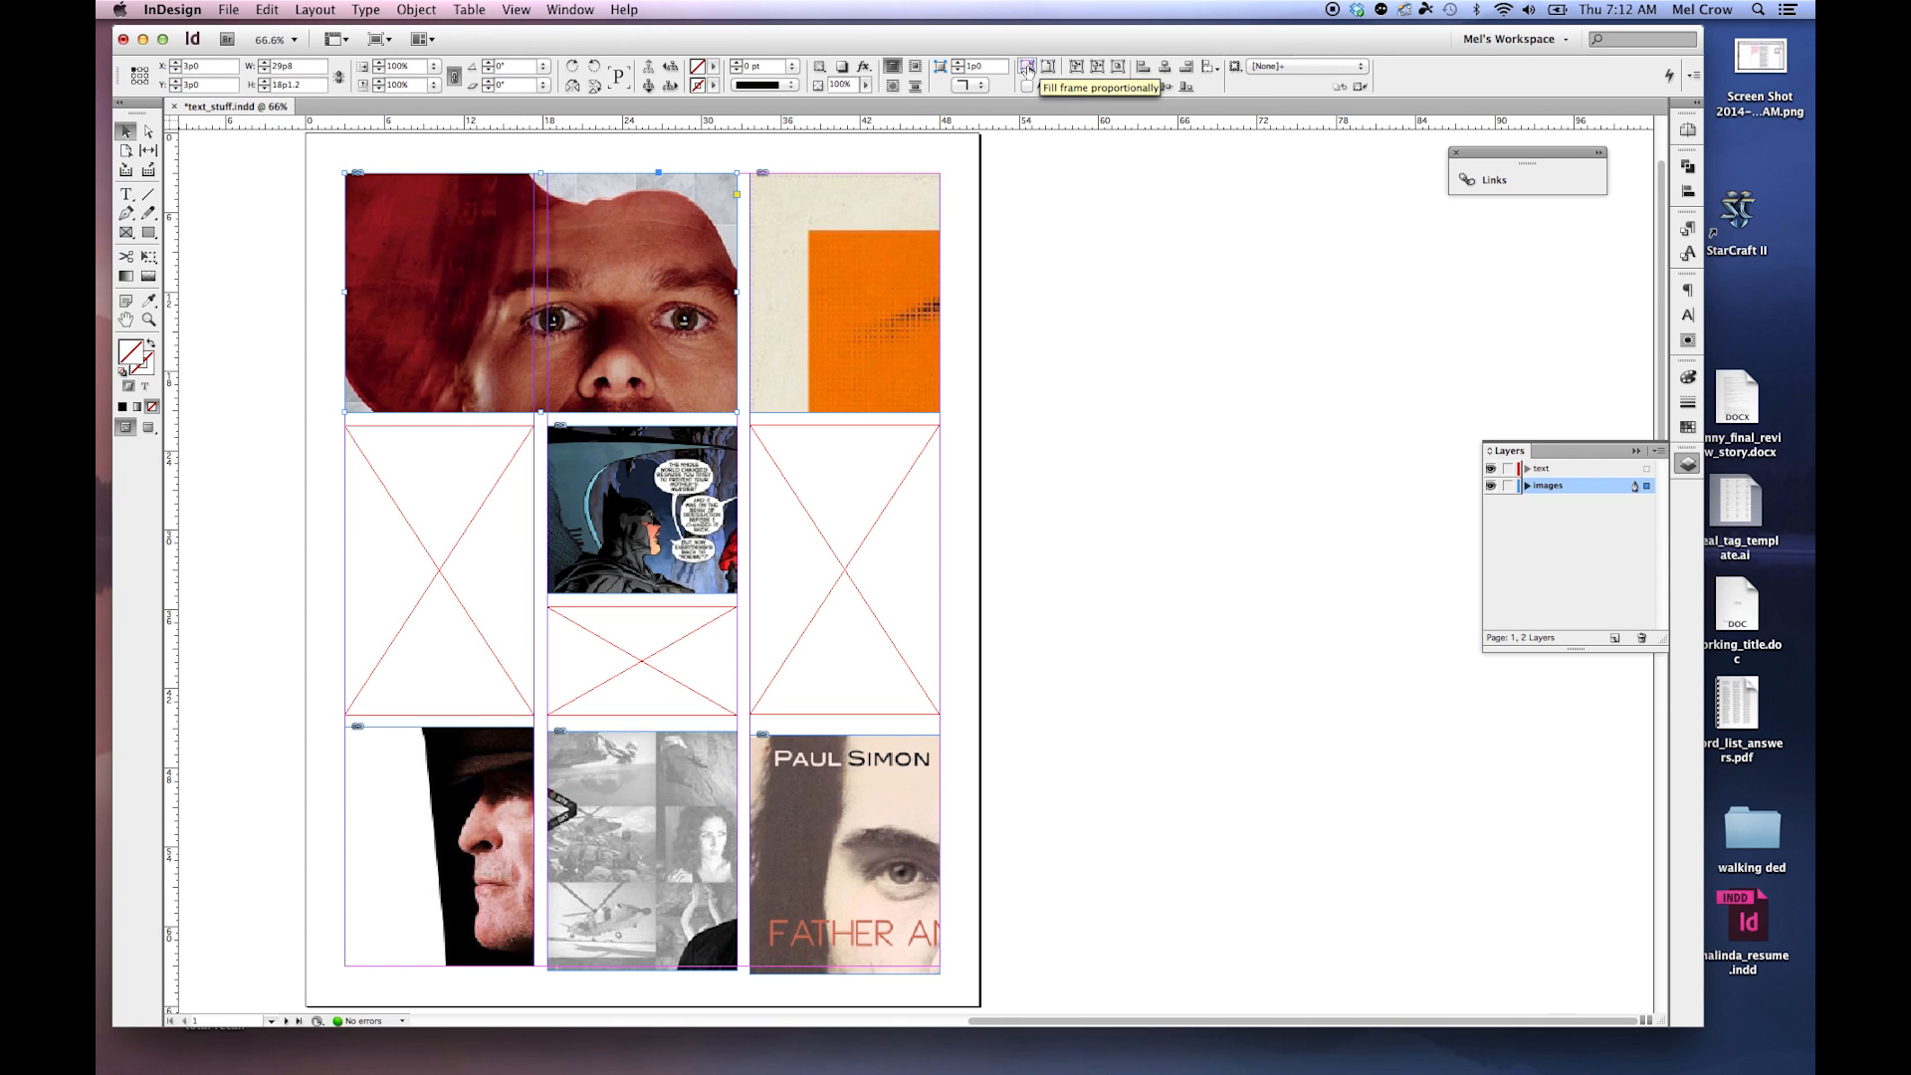
Center the Dexter poster within its frame and check how far the full image extends beyond the frame.
left_click(1118, 68)
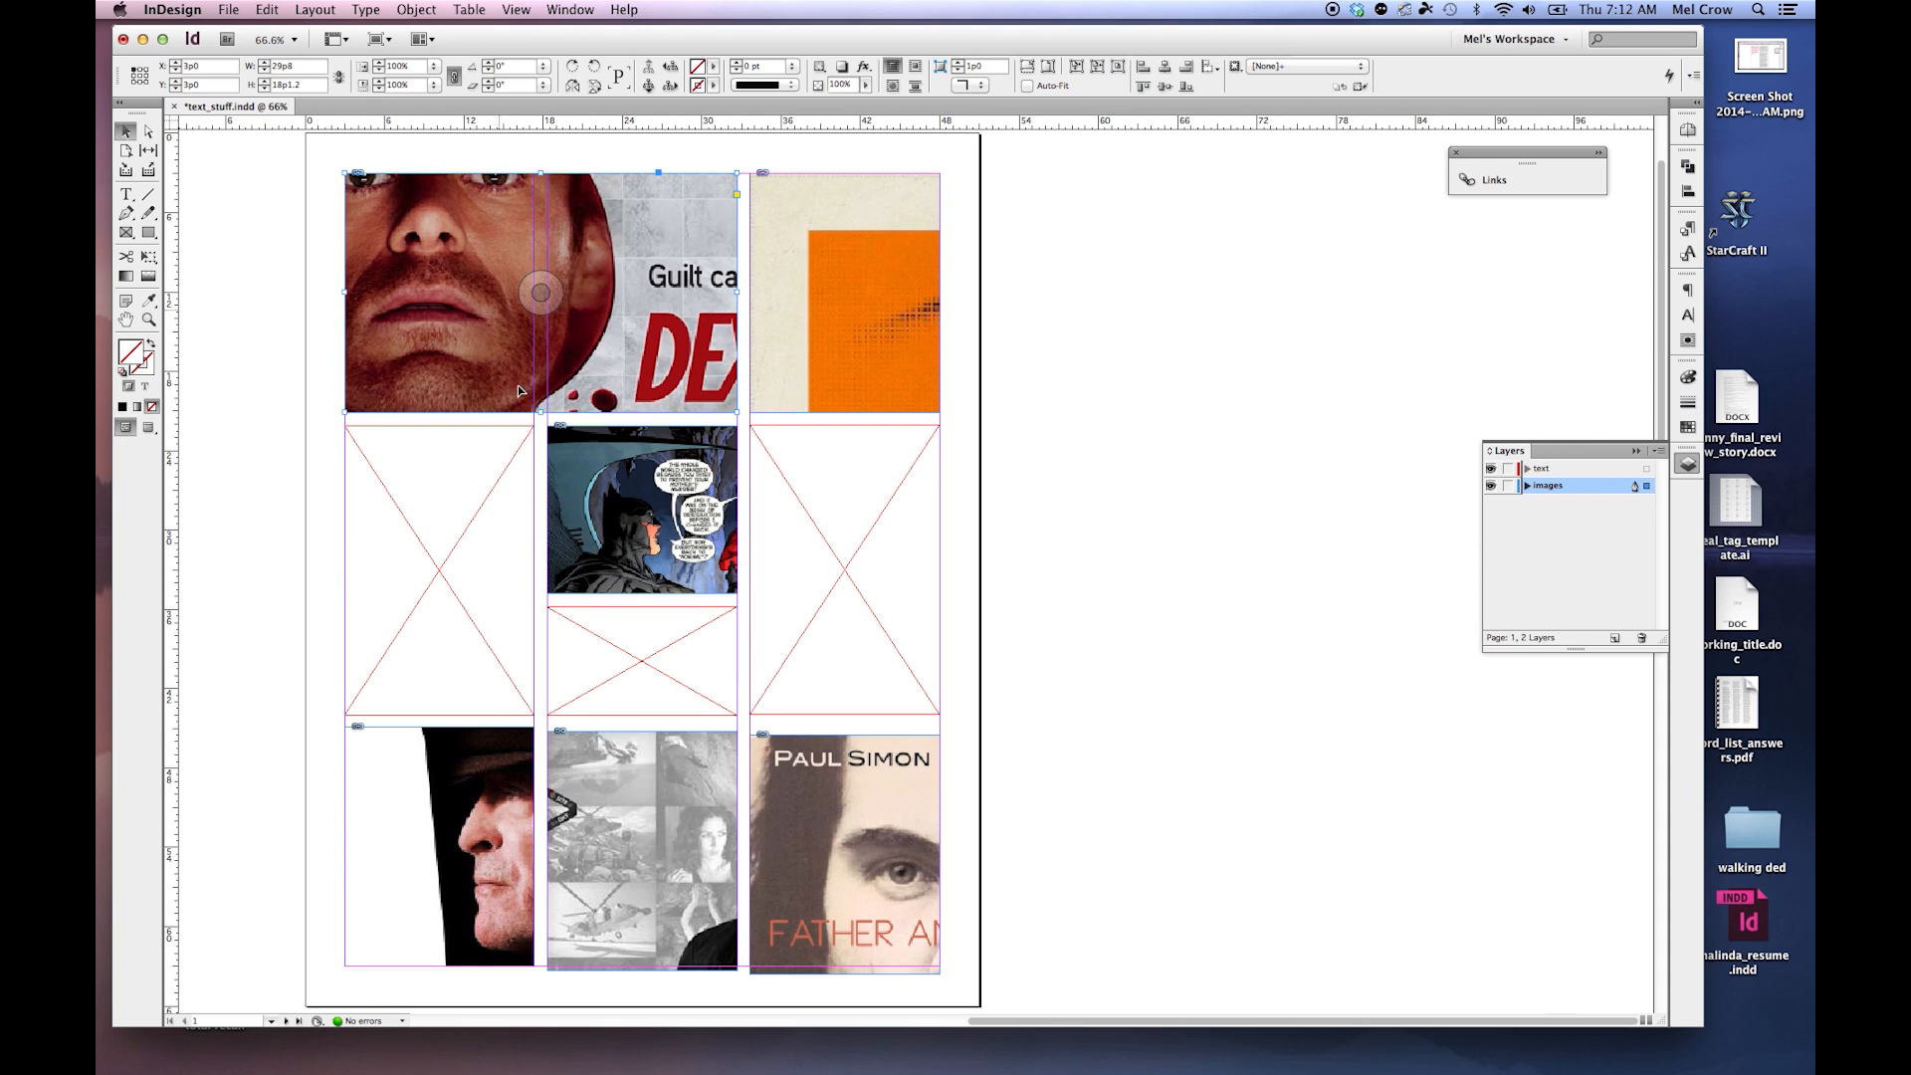
left_click(149, 133)
left_click(273, 281)
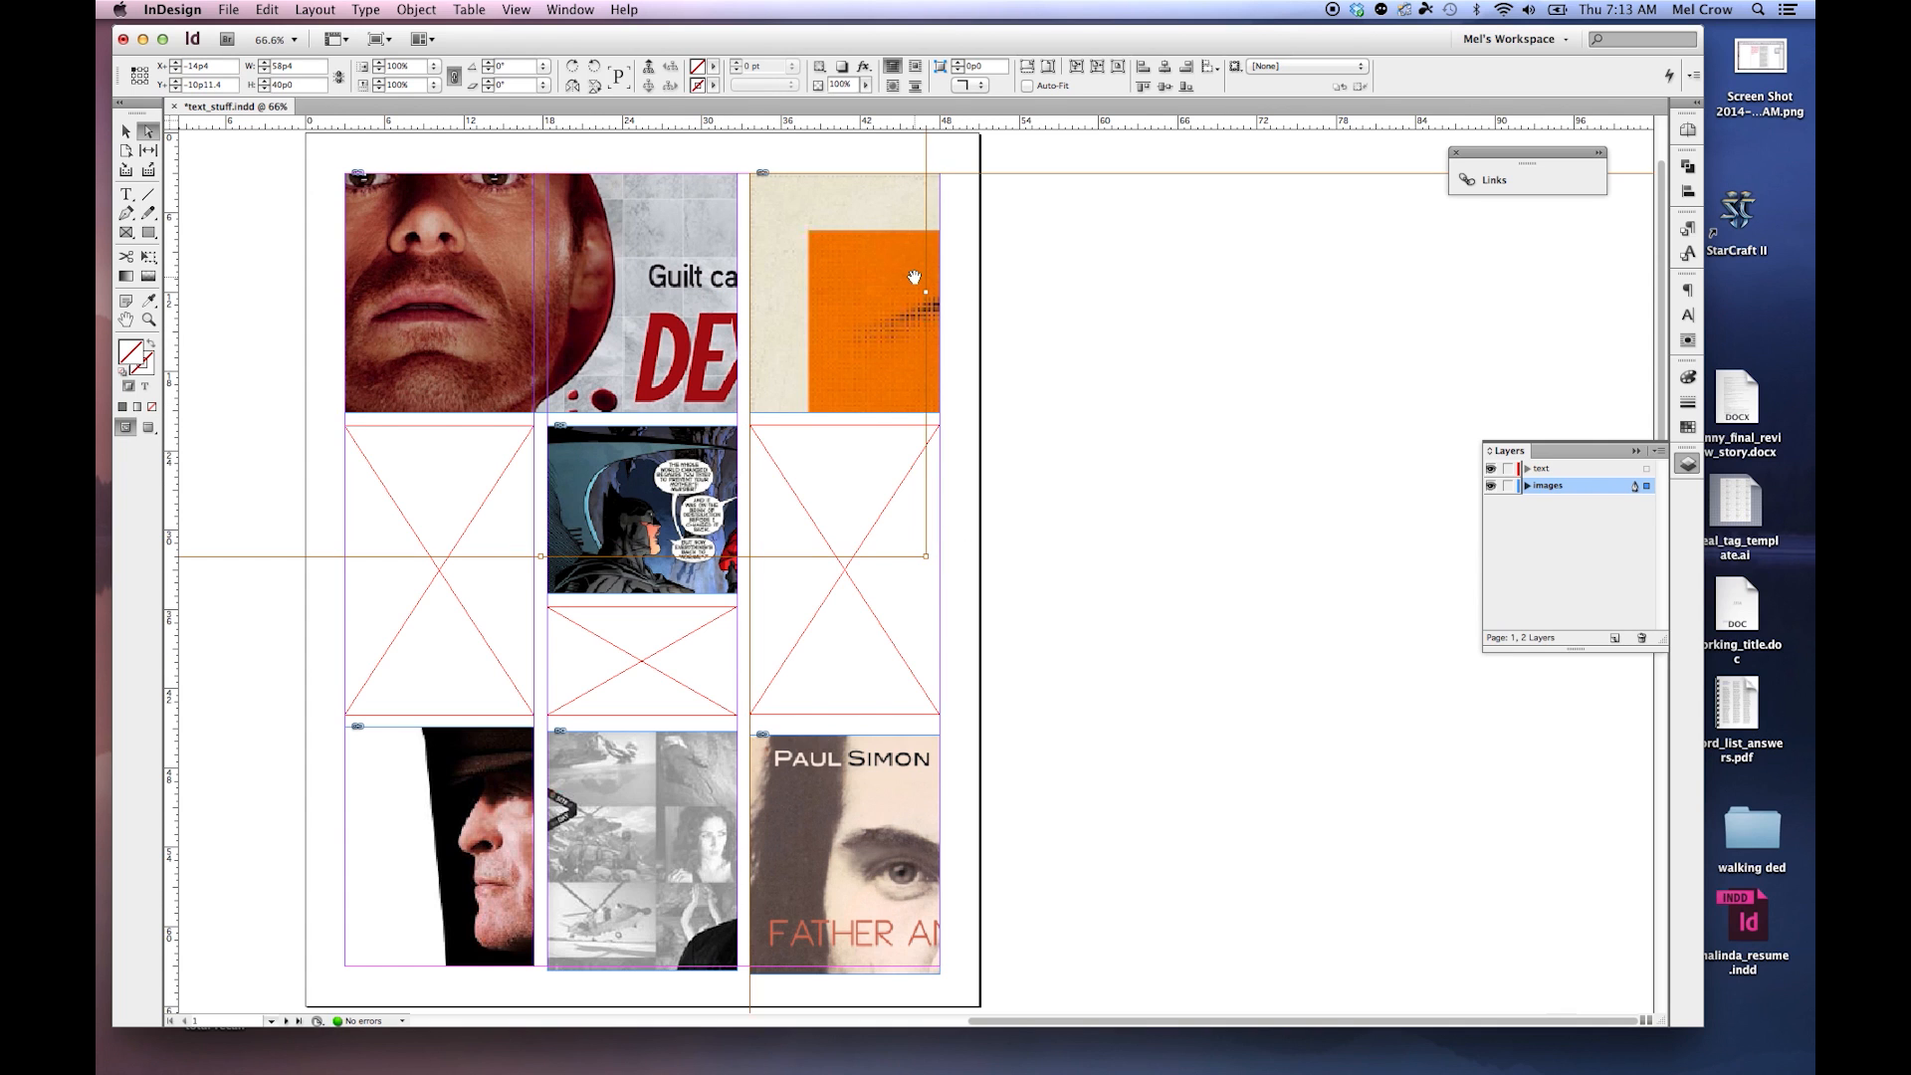
key("super+minus")
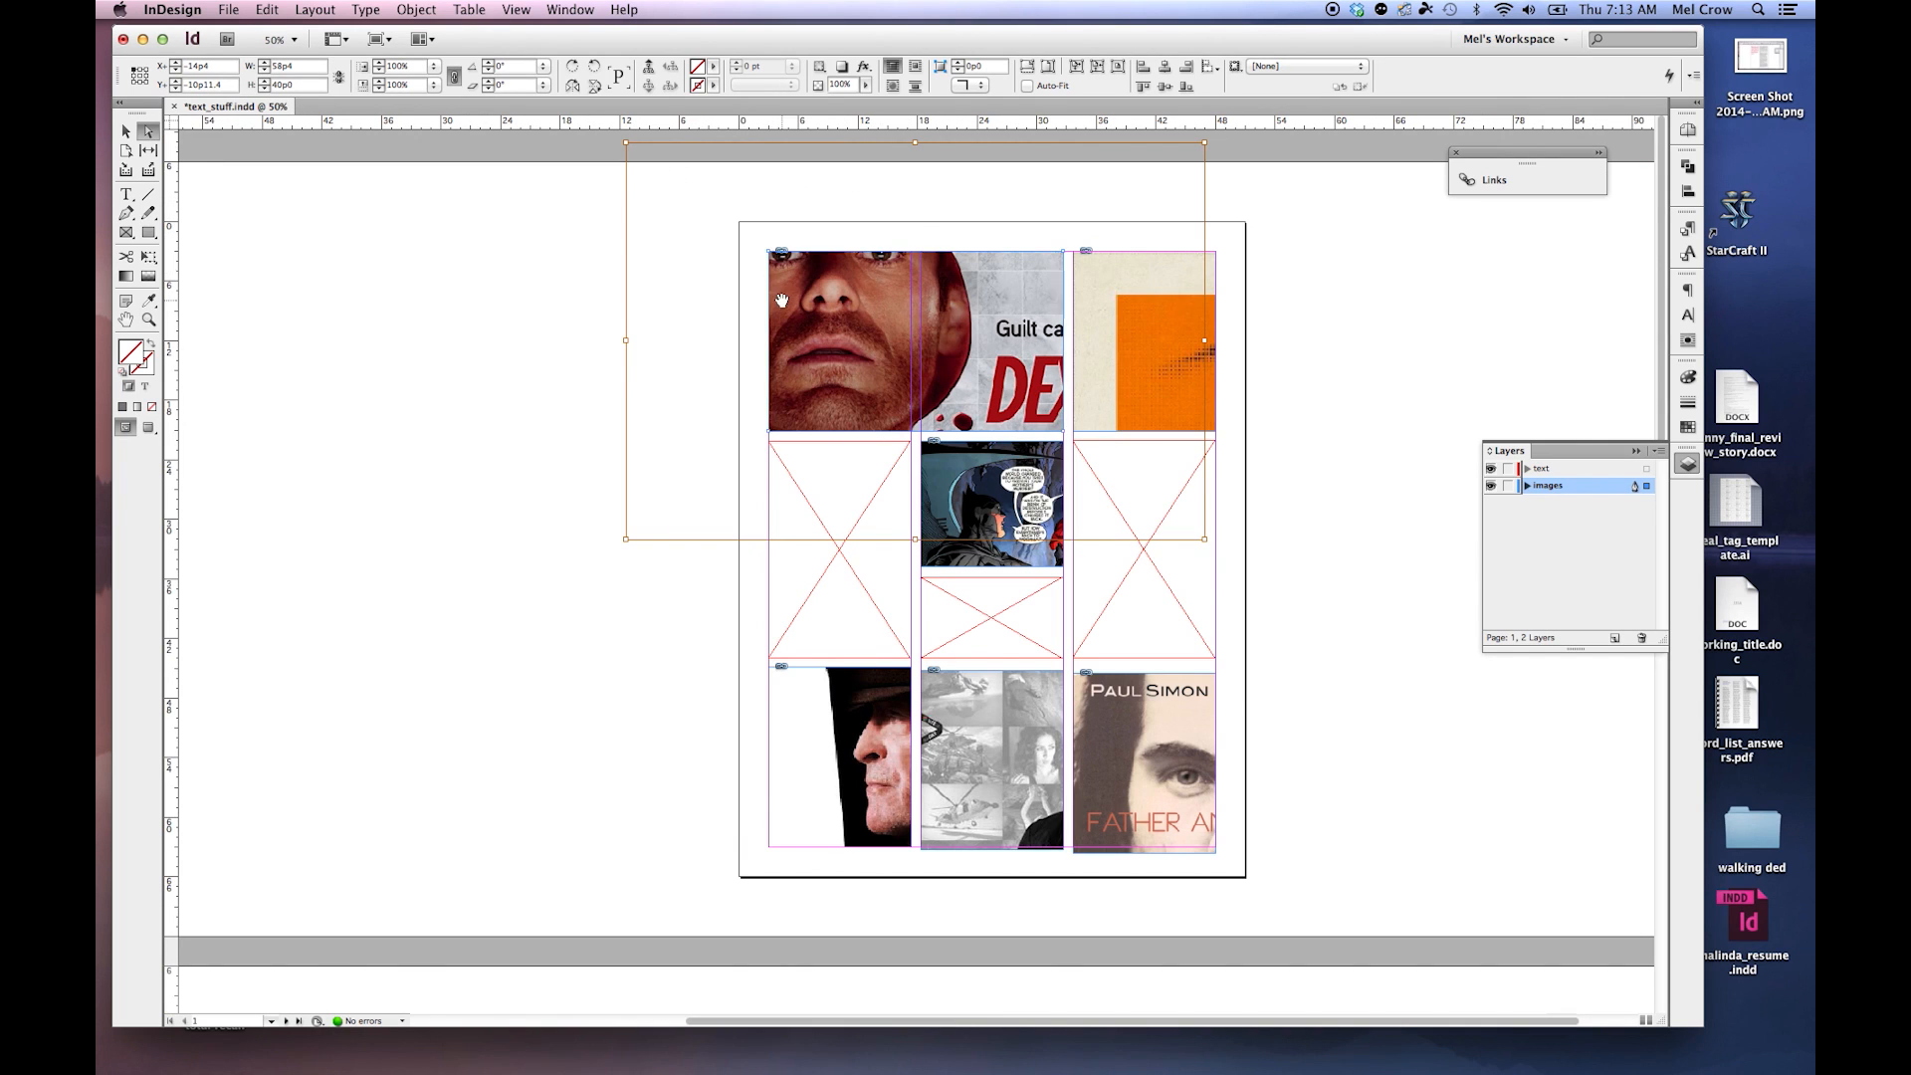
left_click(616, 352)
left_click(127, 132)
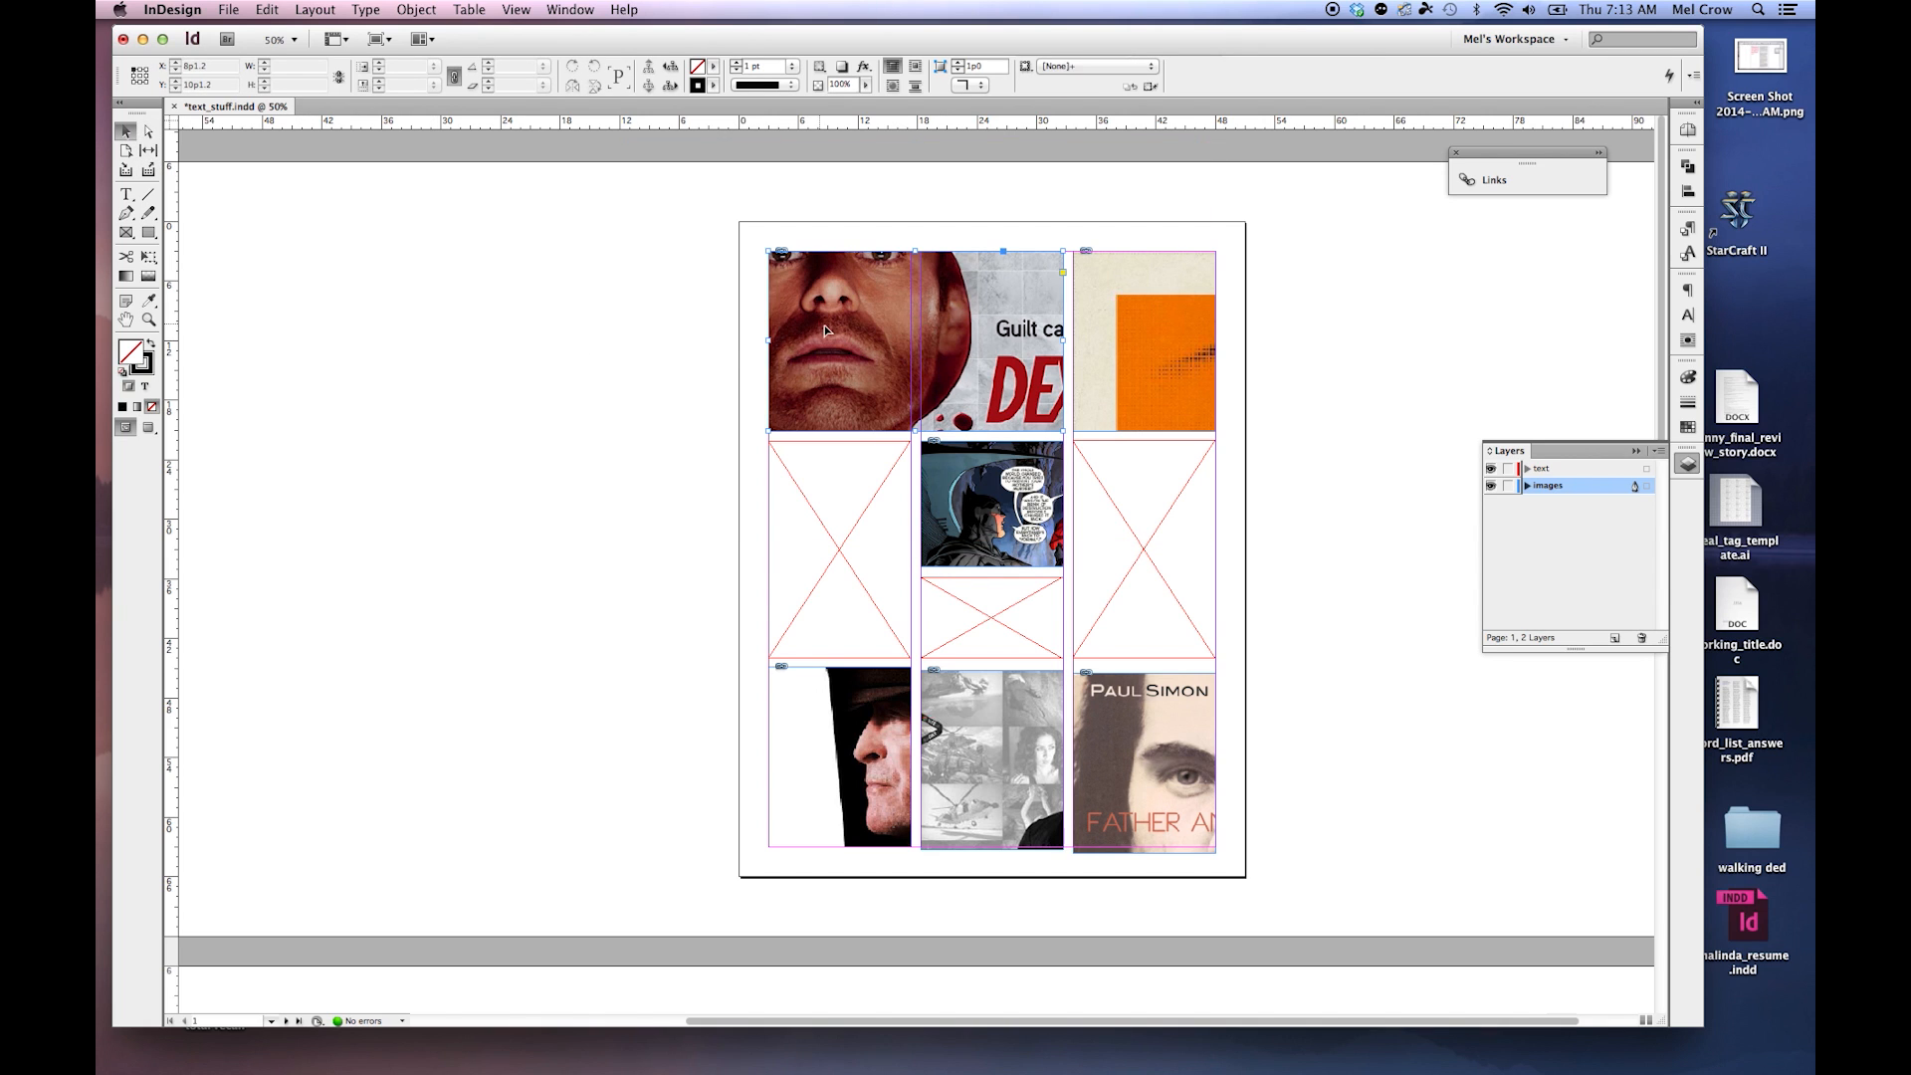
Shift the Dexter poster inside its frame to about X -14p10, Y -7p2 so the eyes show.
left_click(854, 315)
left_click_drag(856, 315, 917, 340)
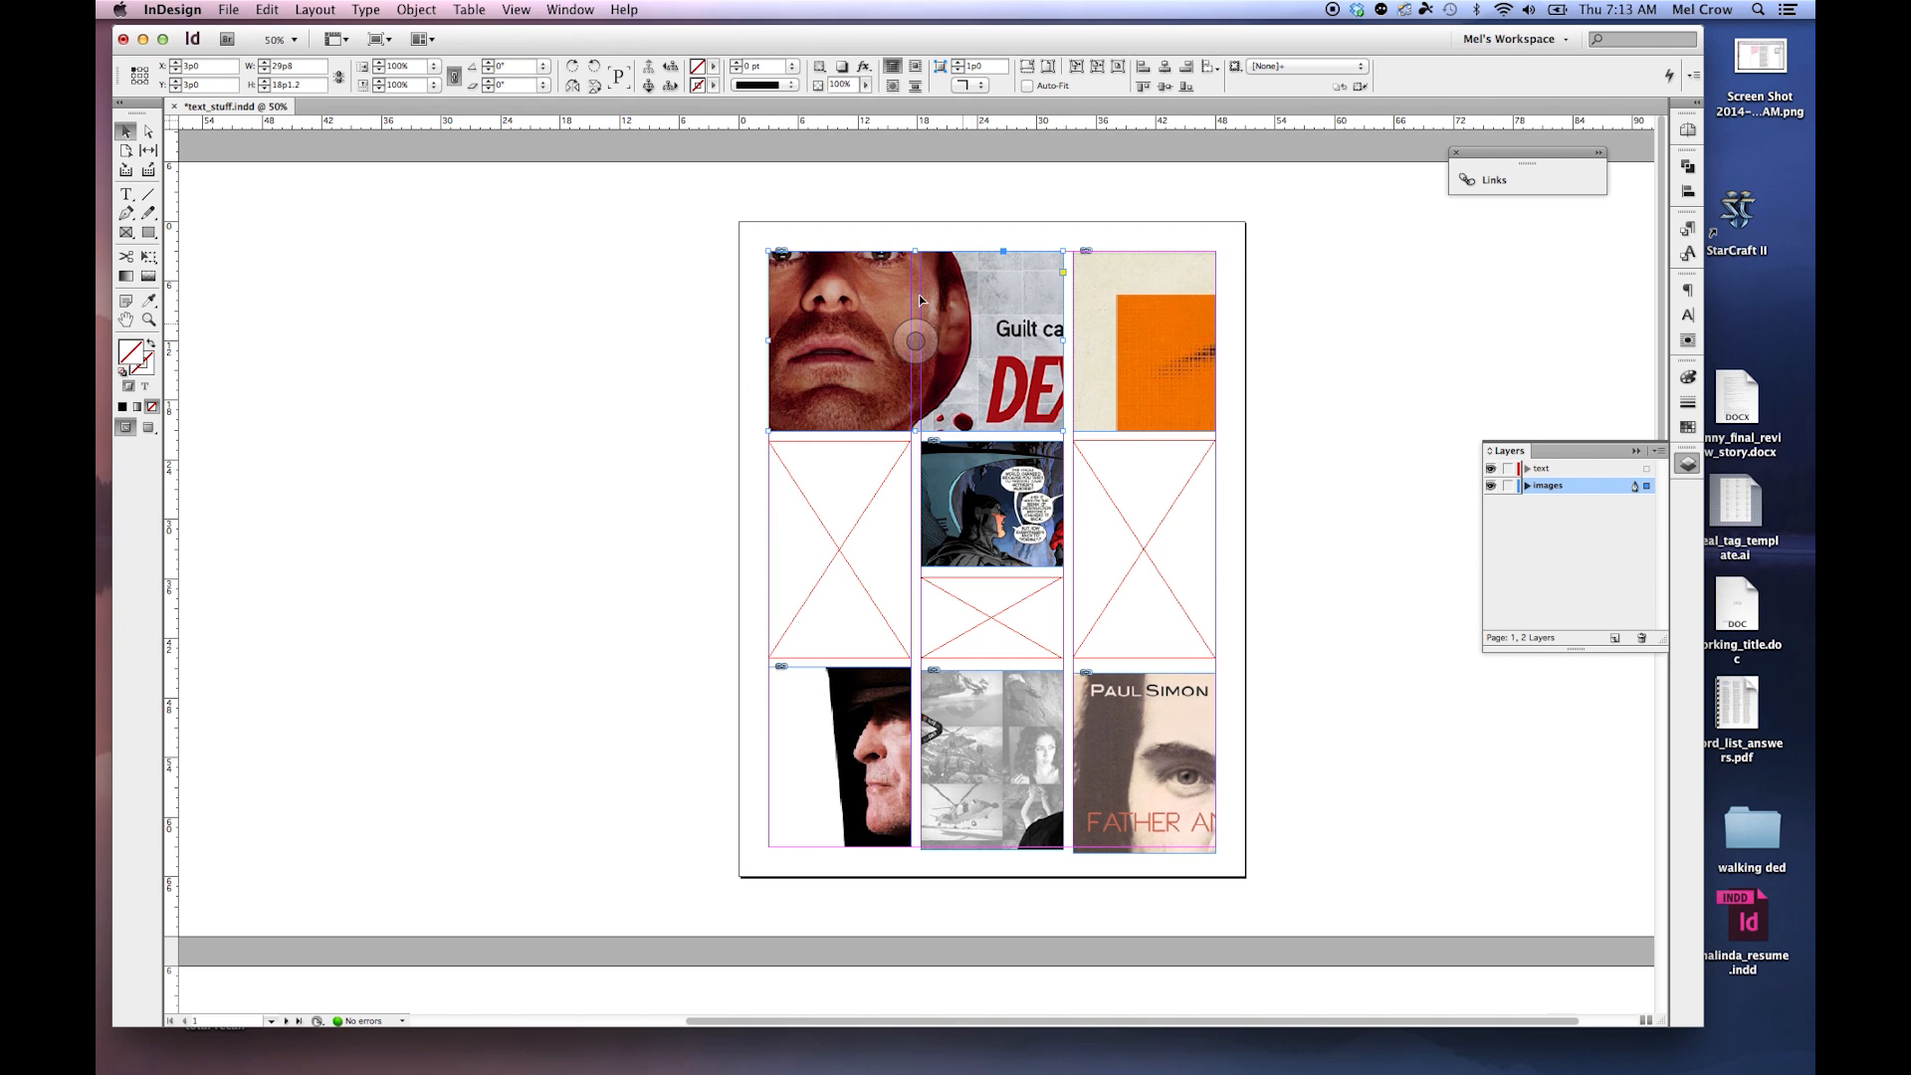
left_click(148, 133)
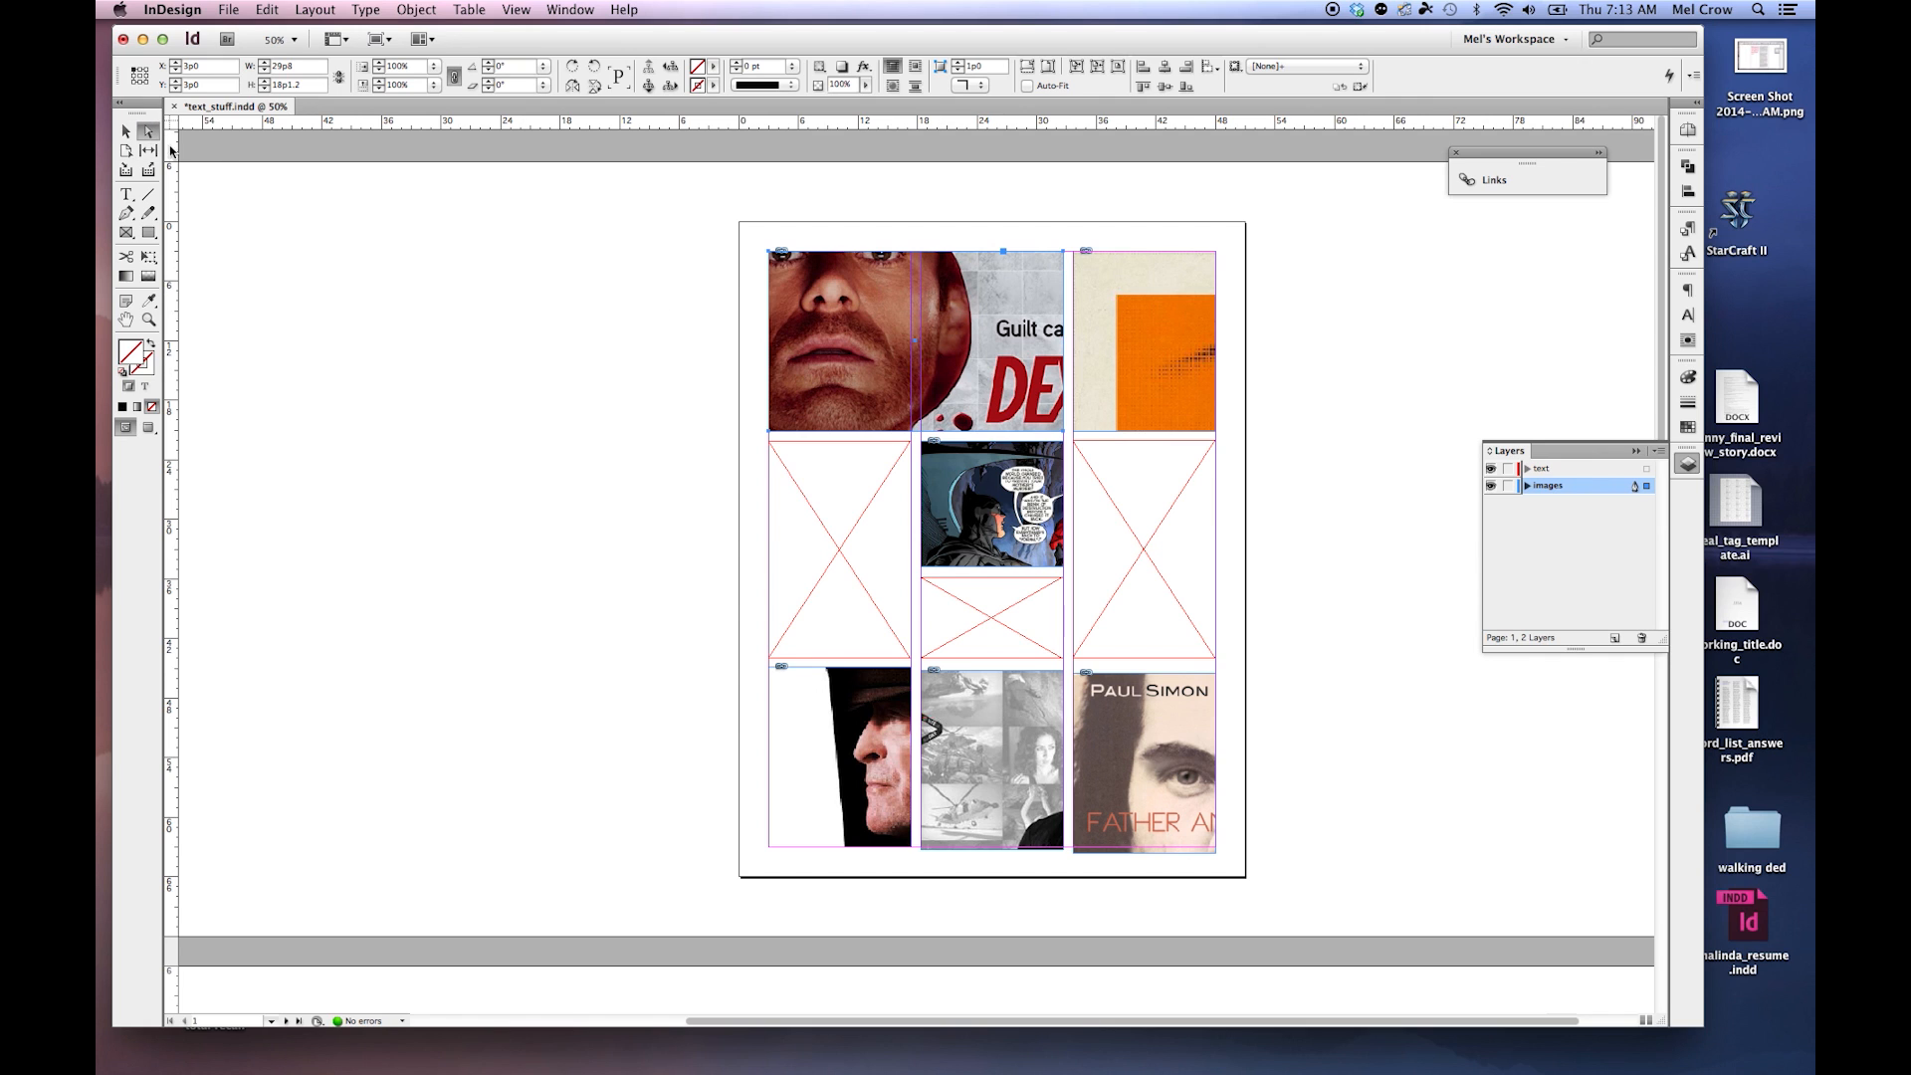
left_click_drag(871, 359, 914, 344)
Select the Dexter poster's frame and center its content again.
left_click(127, 132)
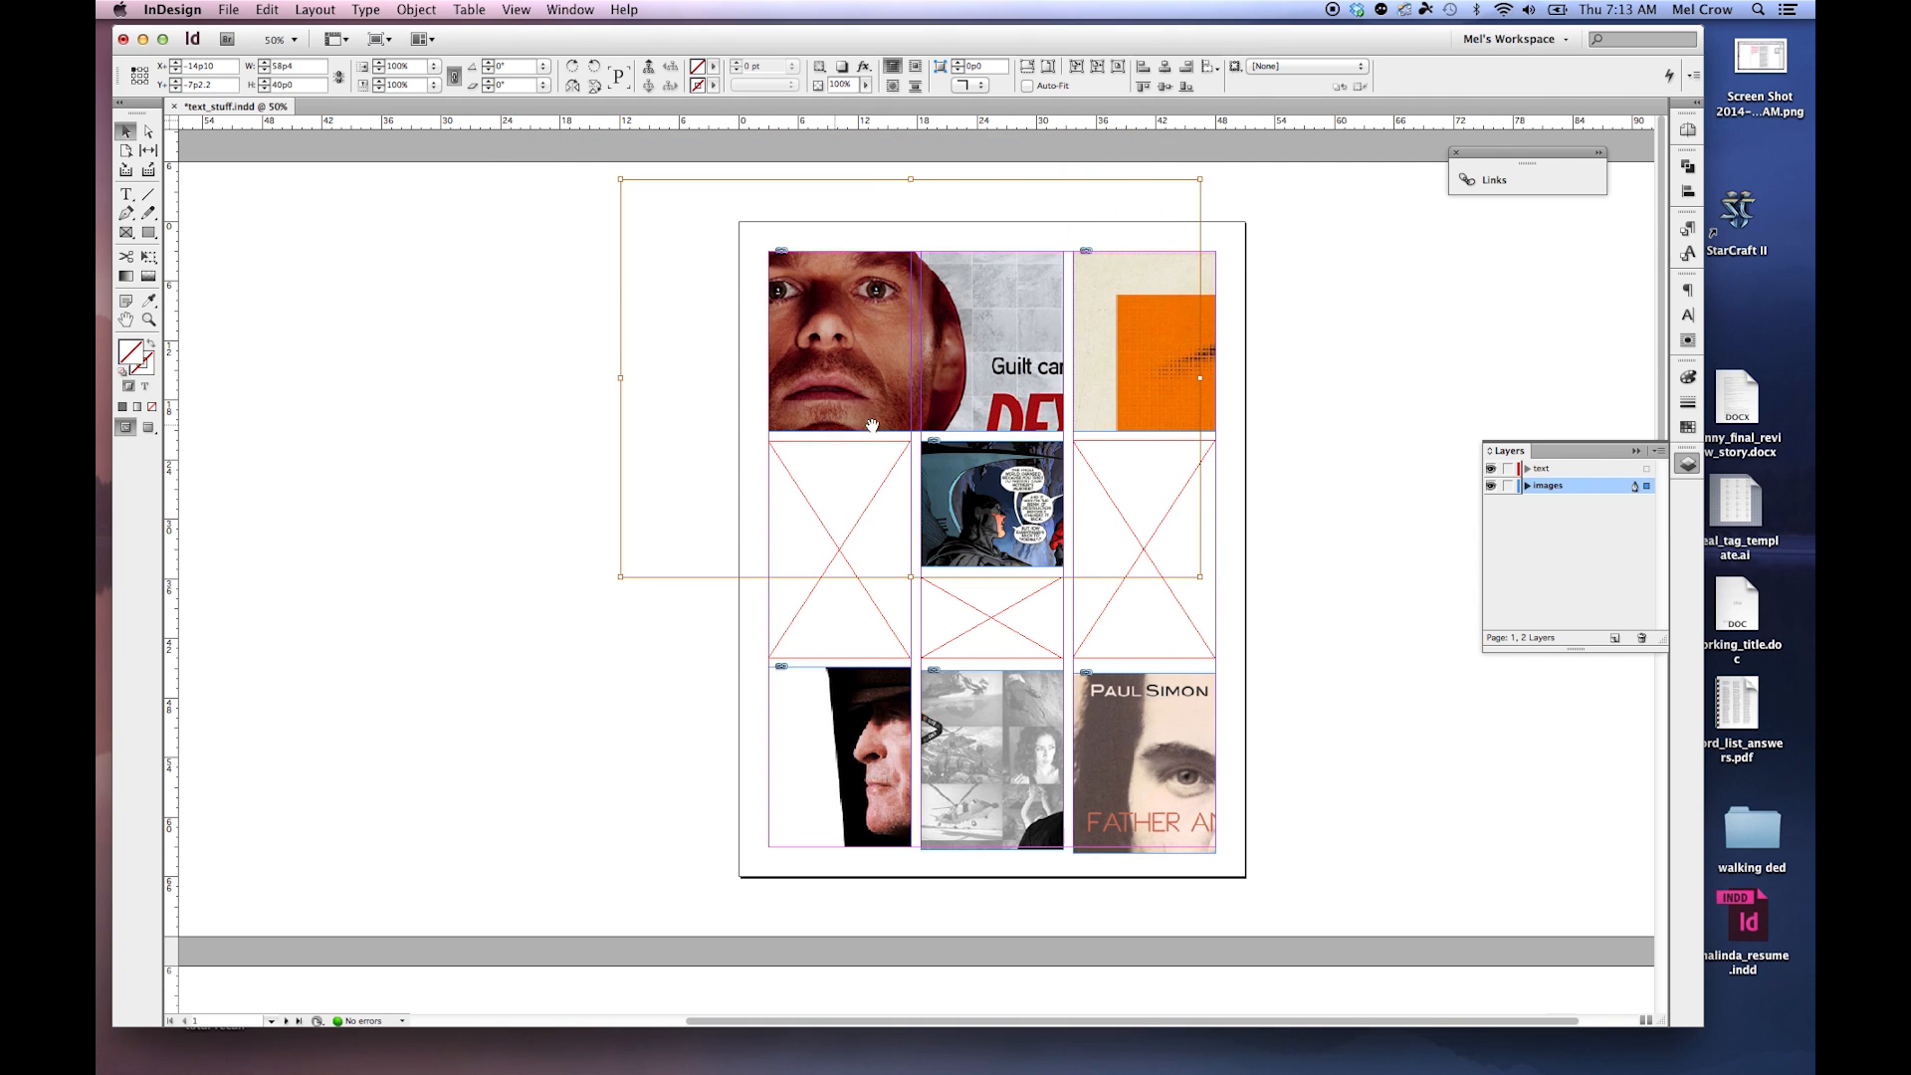
left_click(816, 314)
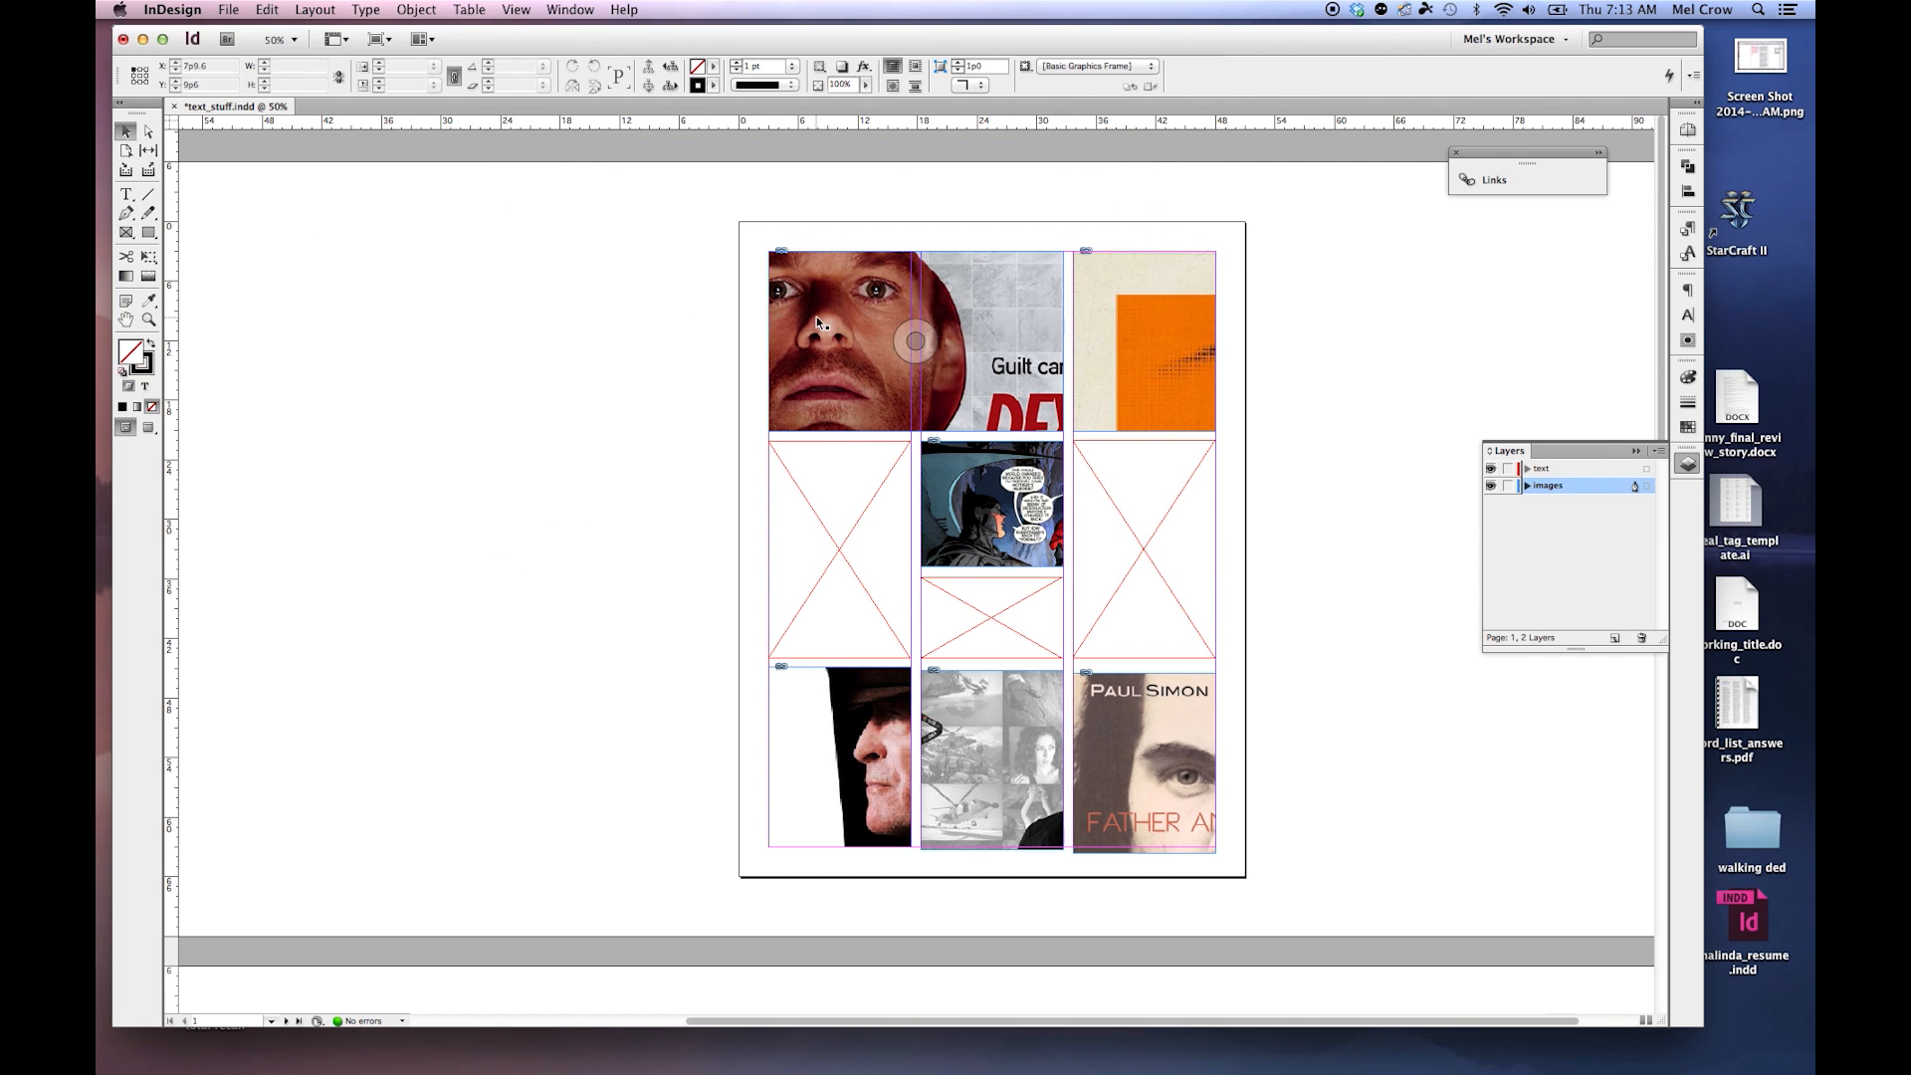
left_click(1118, 67)
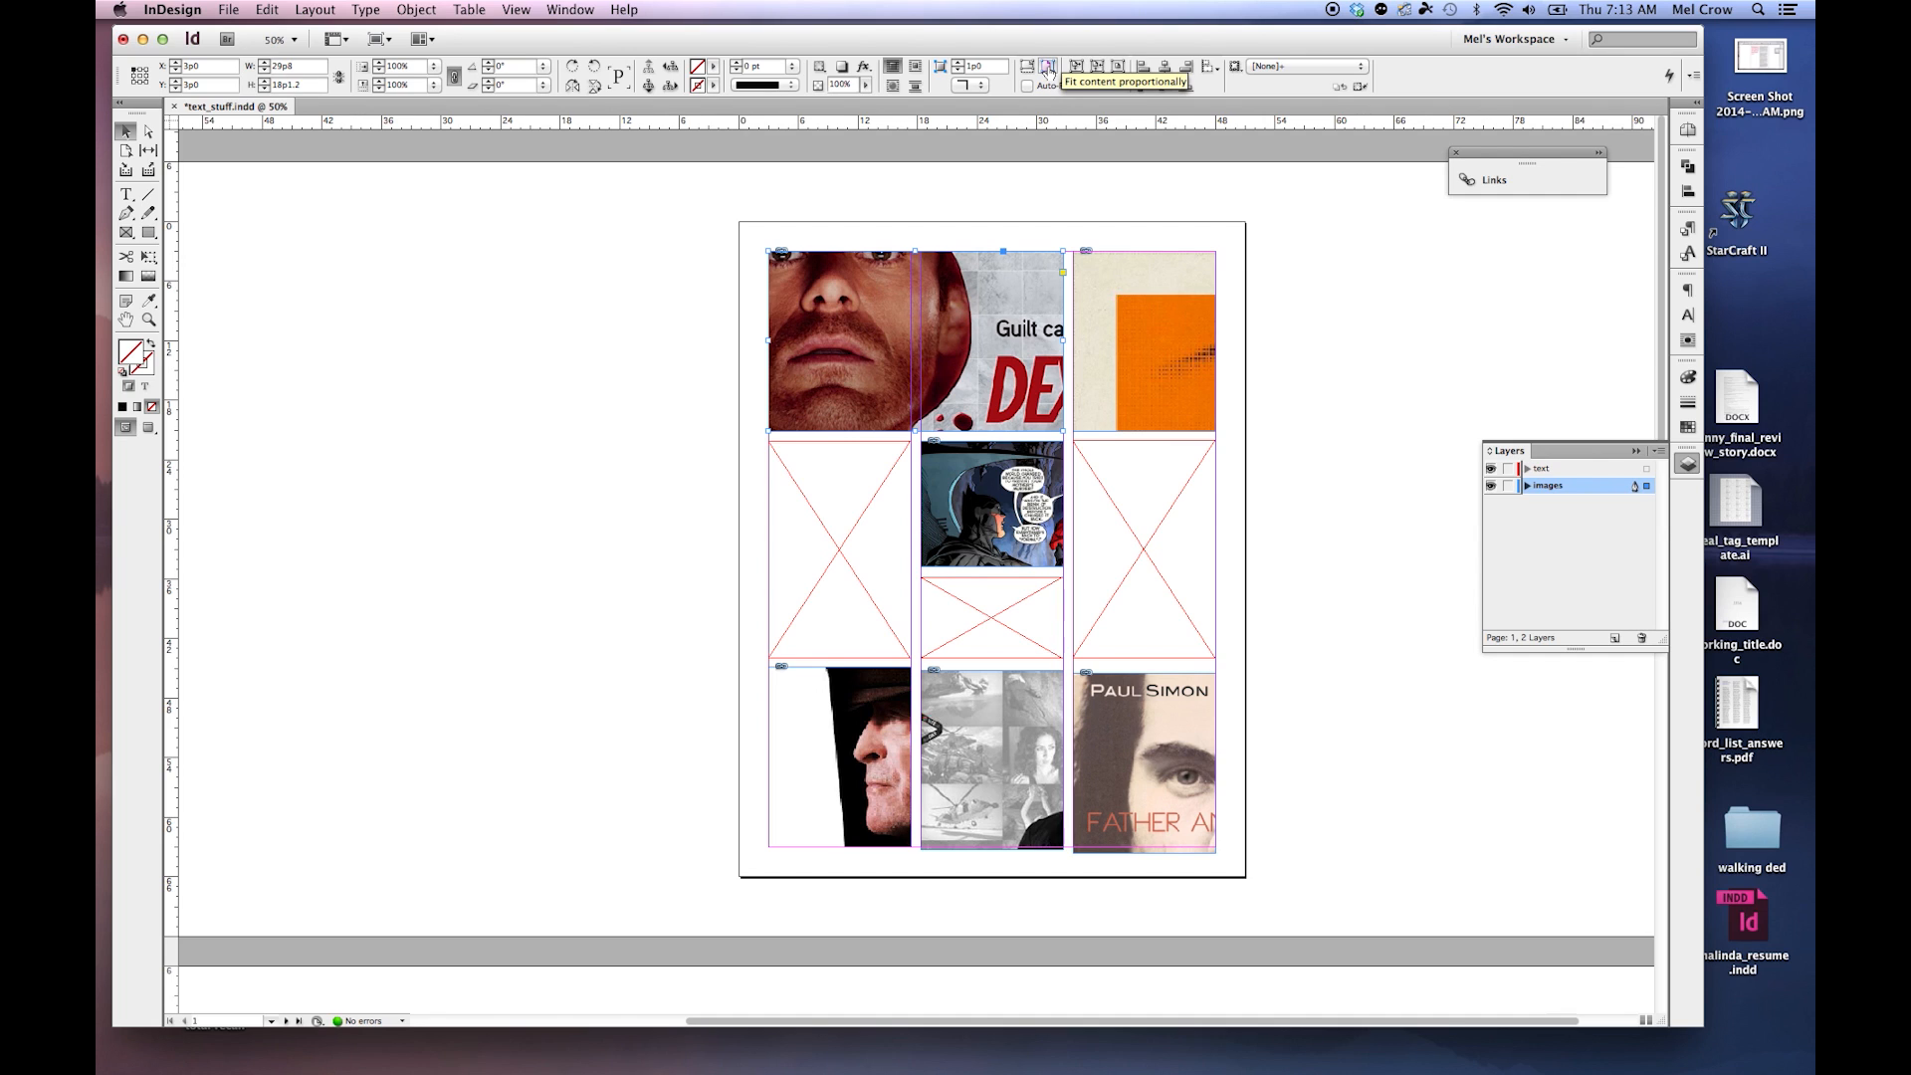
Fit the Dexter poster proportionally within its frame and try stretching the image across the frame's full width.
left_click(1049, 70)
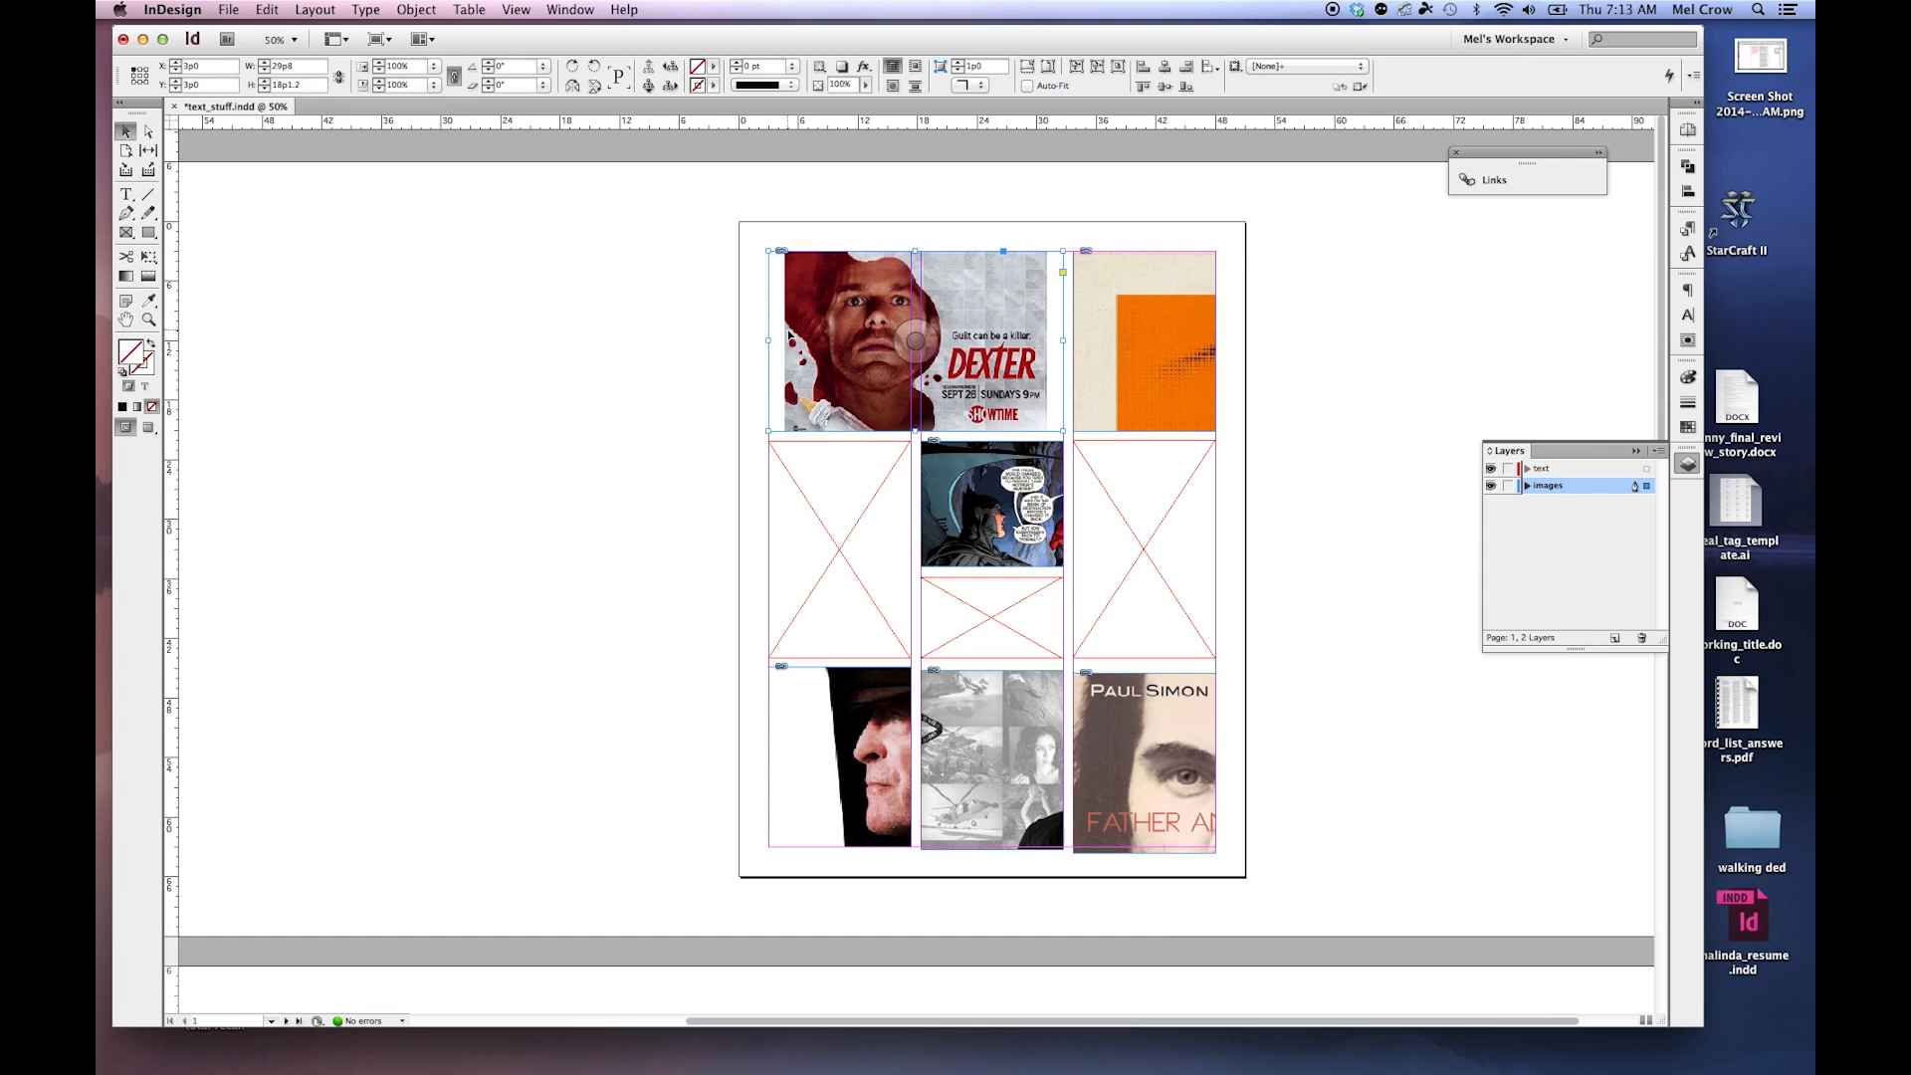
left_click(914, 342)
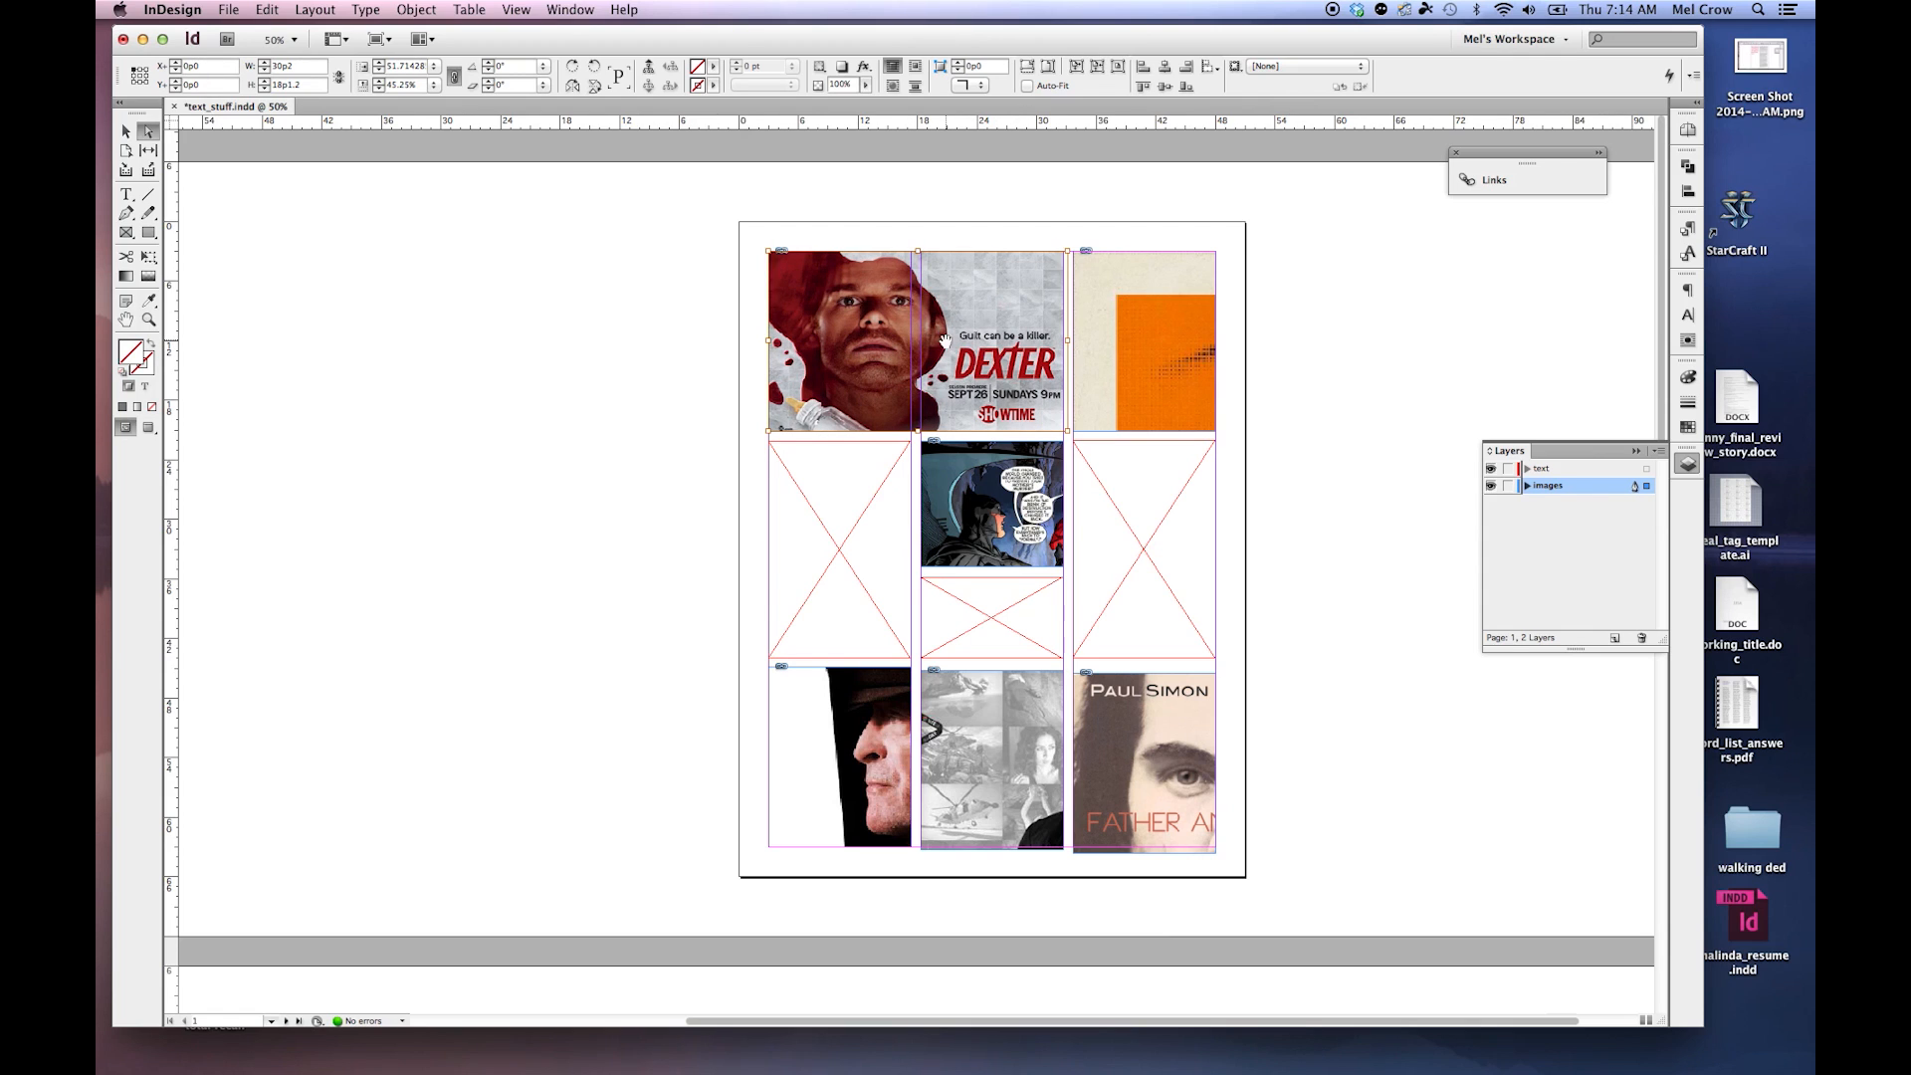
left_click(130, 133)
key("super+z")
key("super+z")
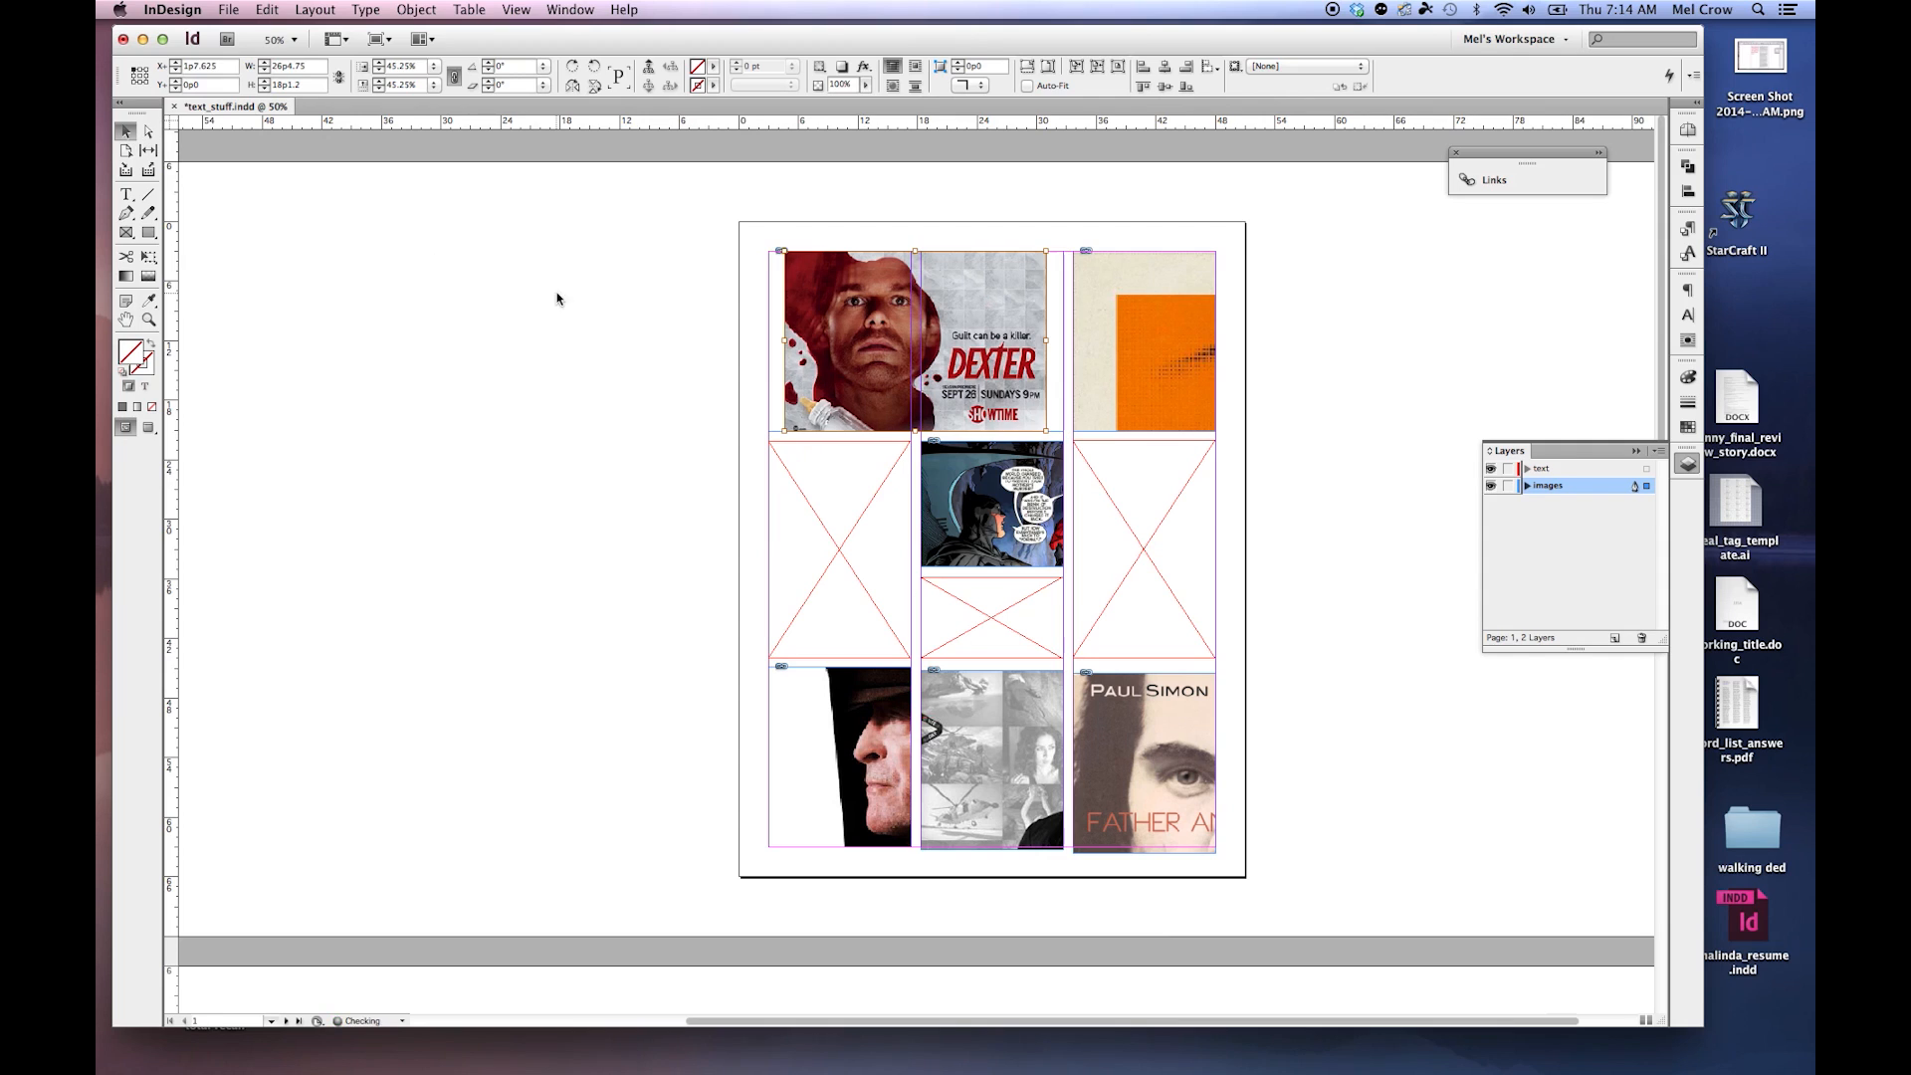
Enlarge the Dexter poster proportionally so that it fills its whole frame.
left_click_drag(653, 275, 781, 330)
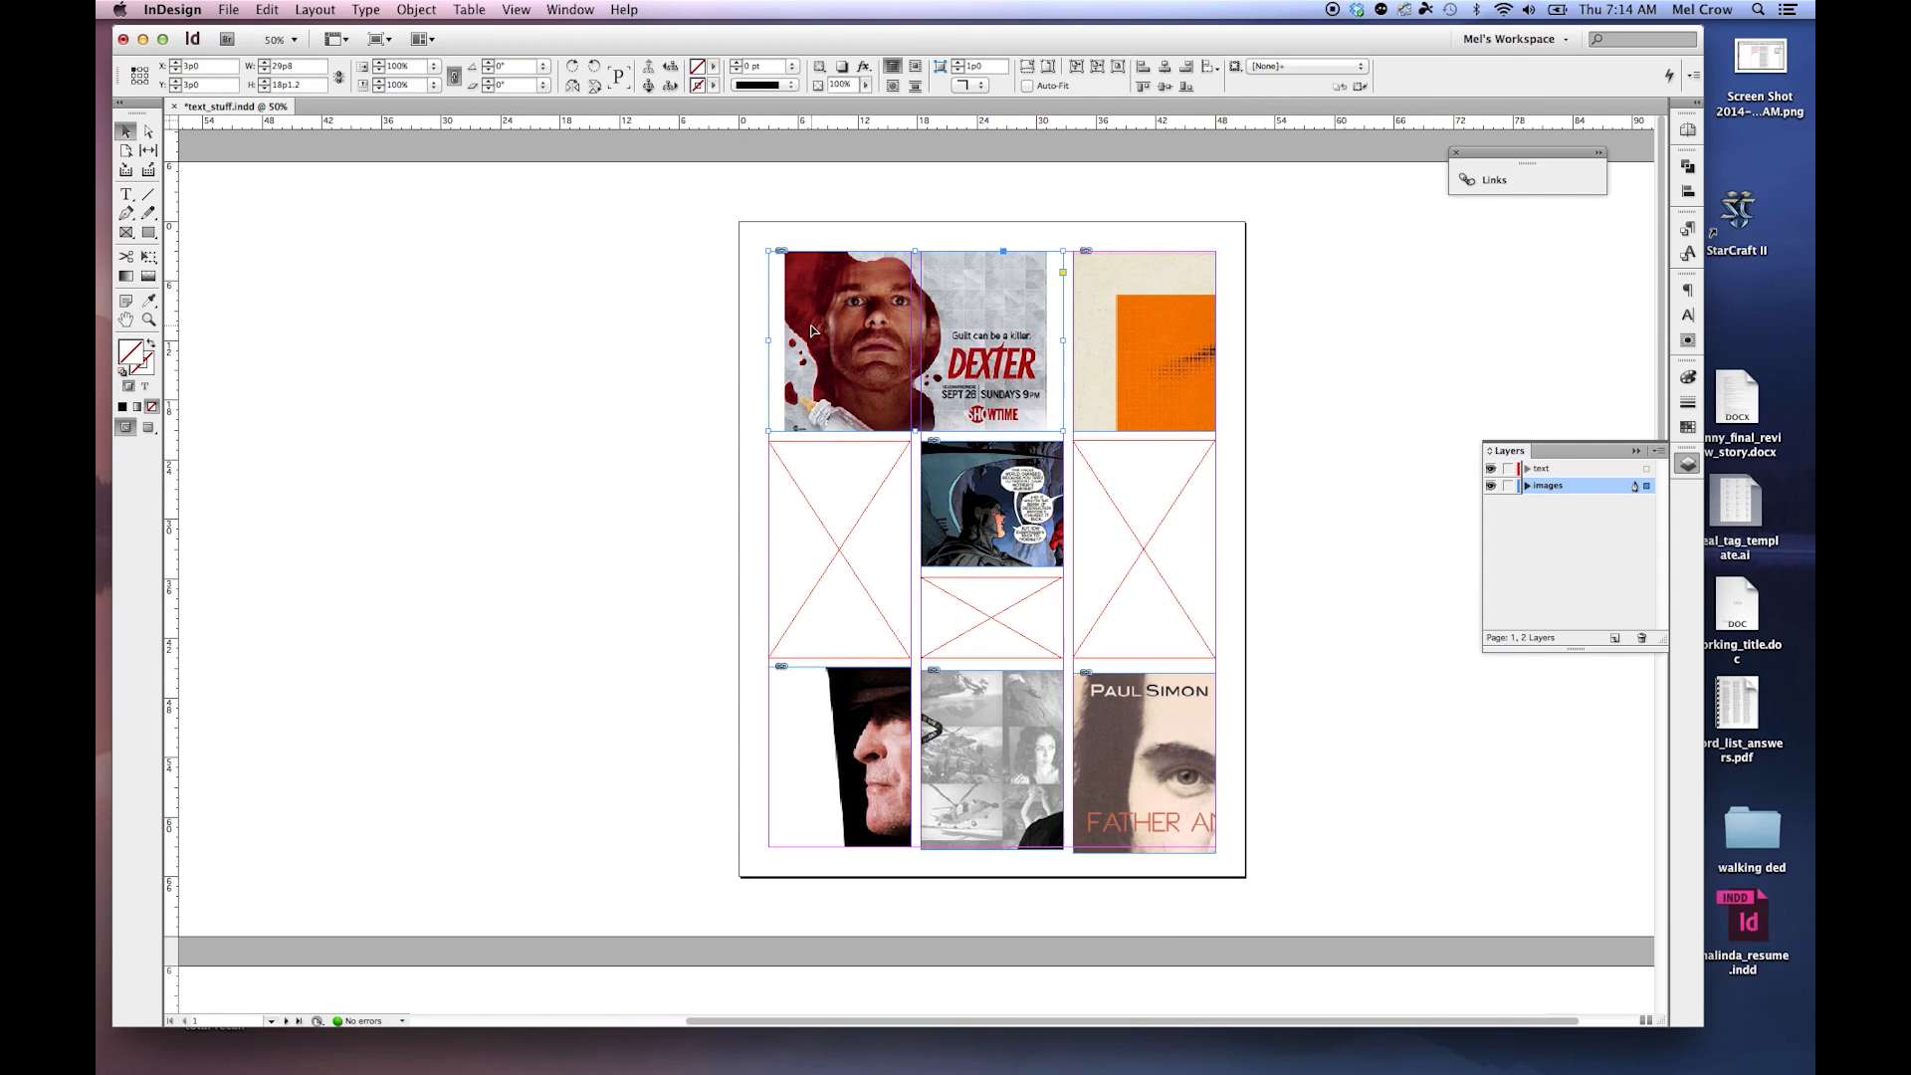
left_click(1077, 67)
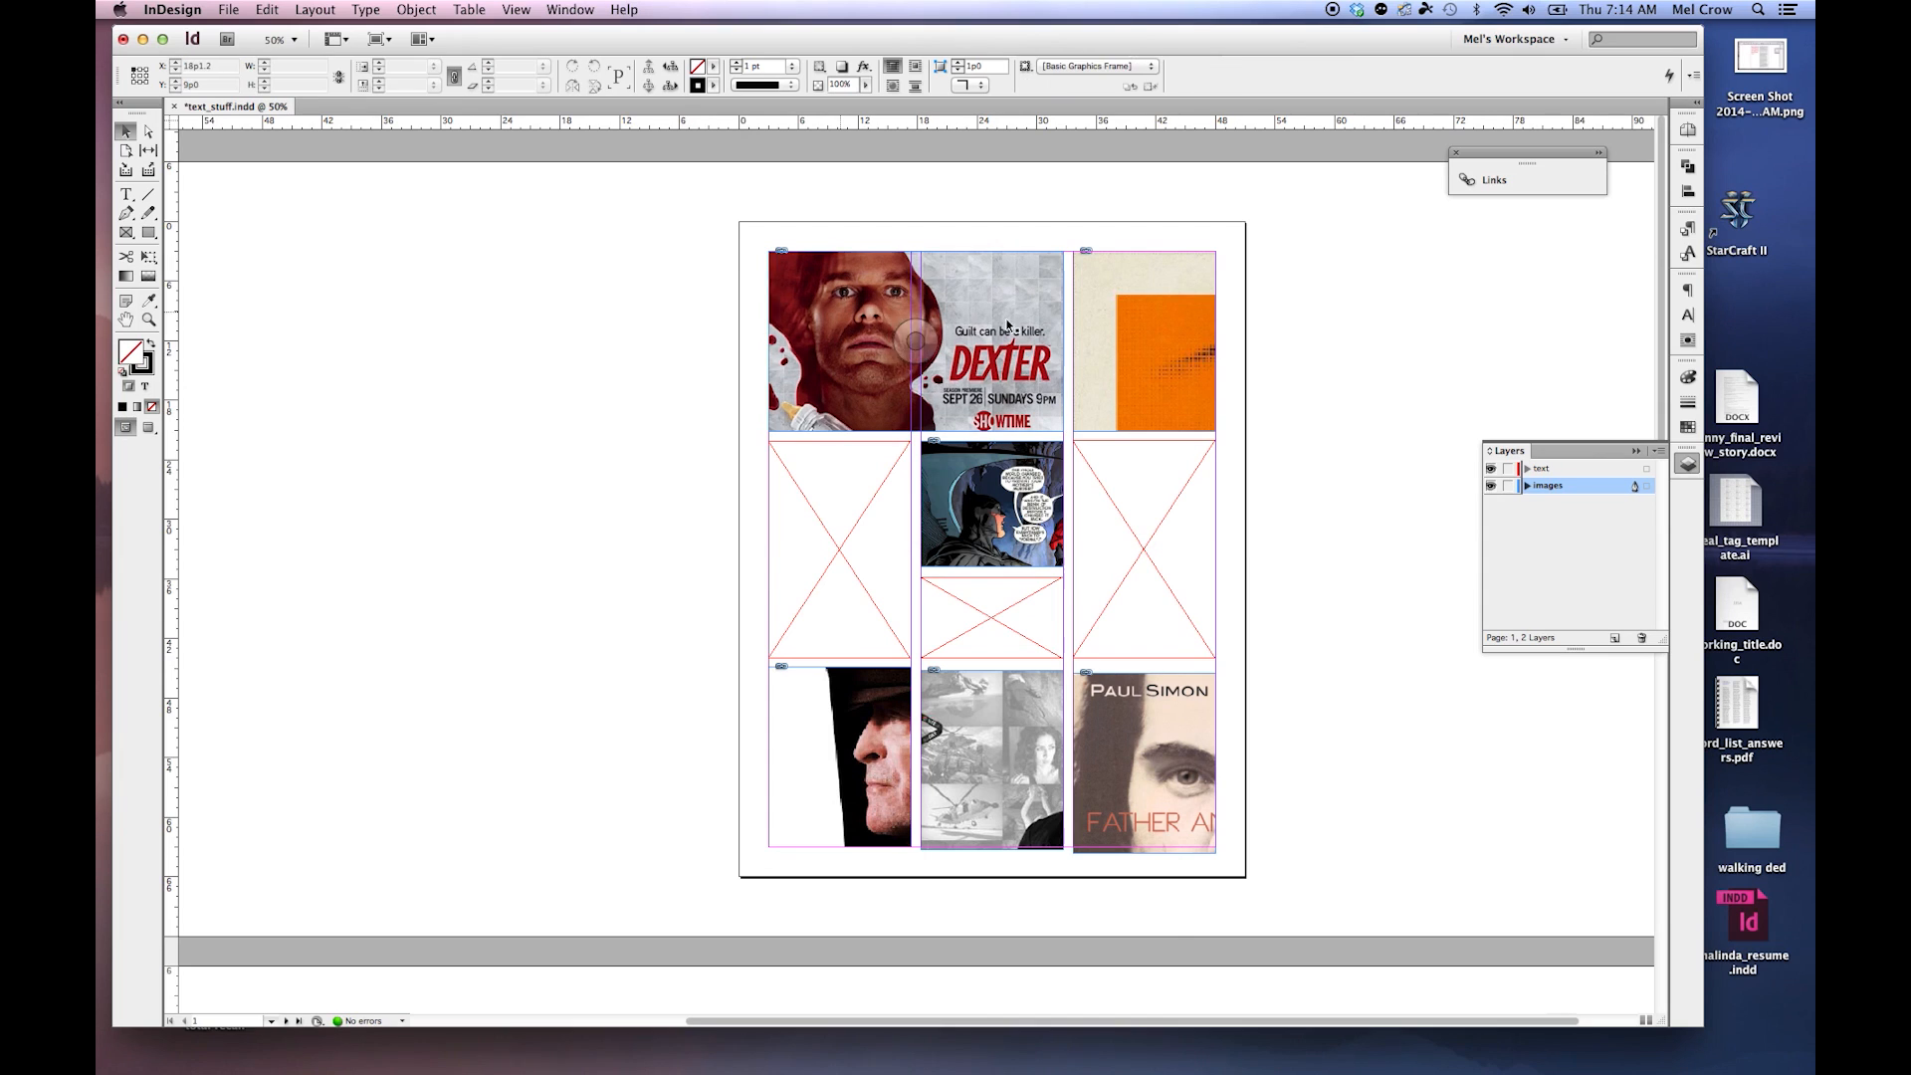
Center the content of the five other image frames and fit it proportionally.
left_click(1183, 346)
key("super+a")
left_click(1150, 737, "shift")
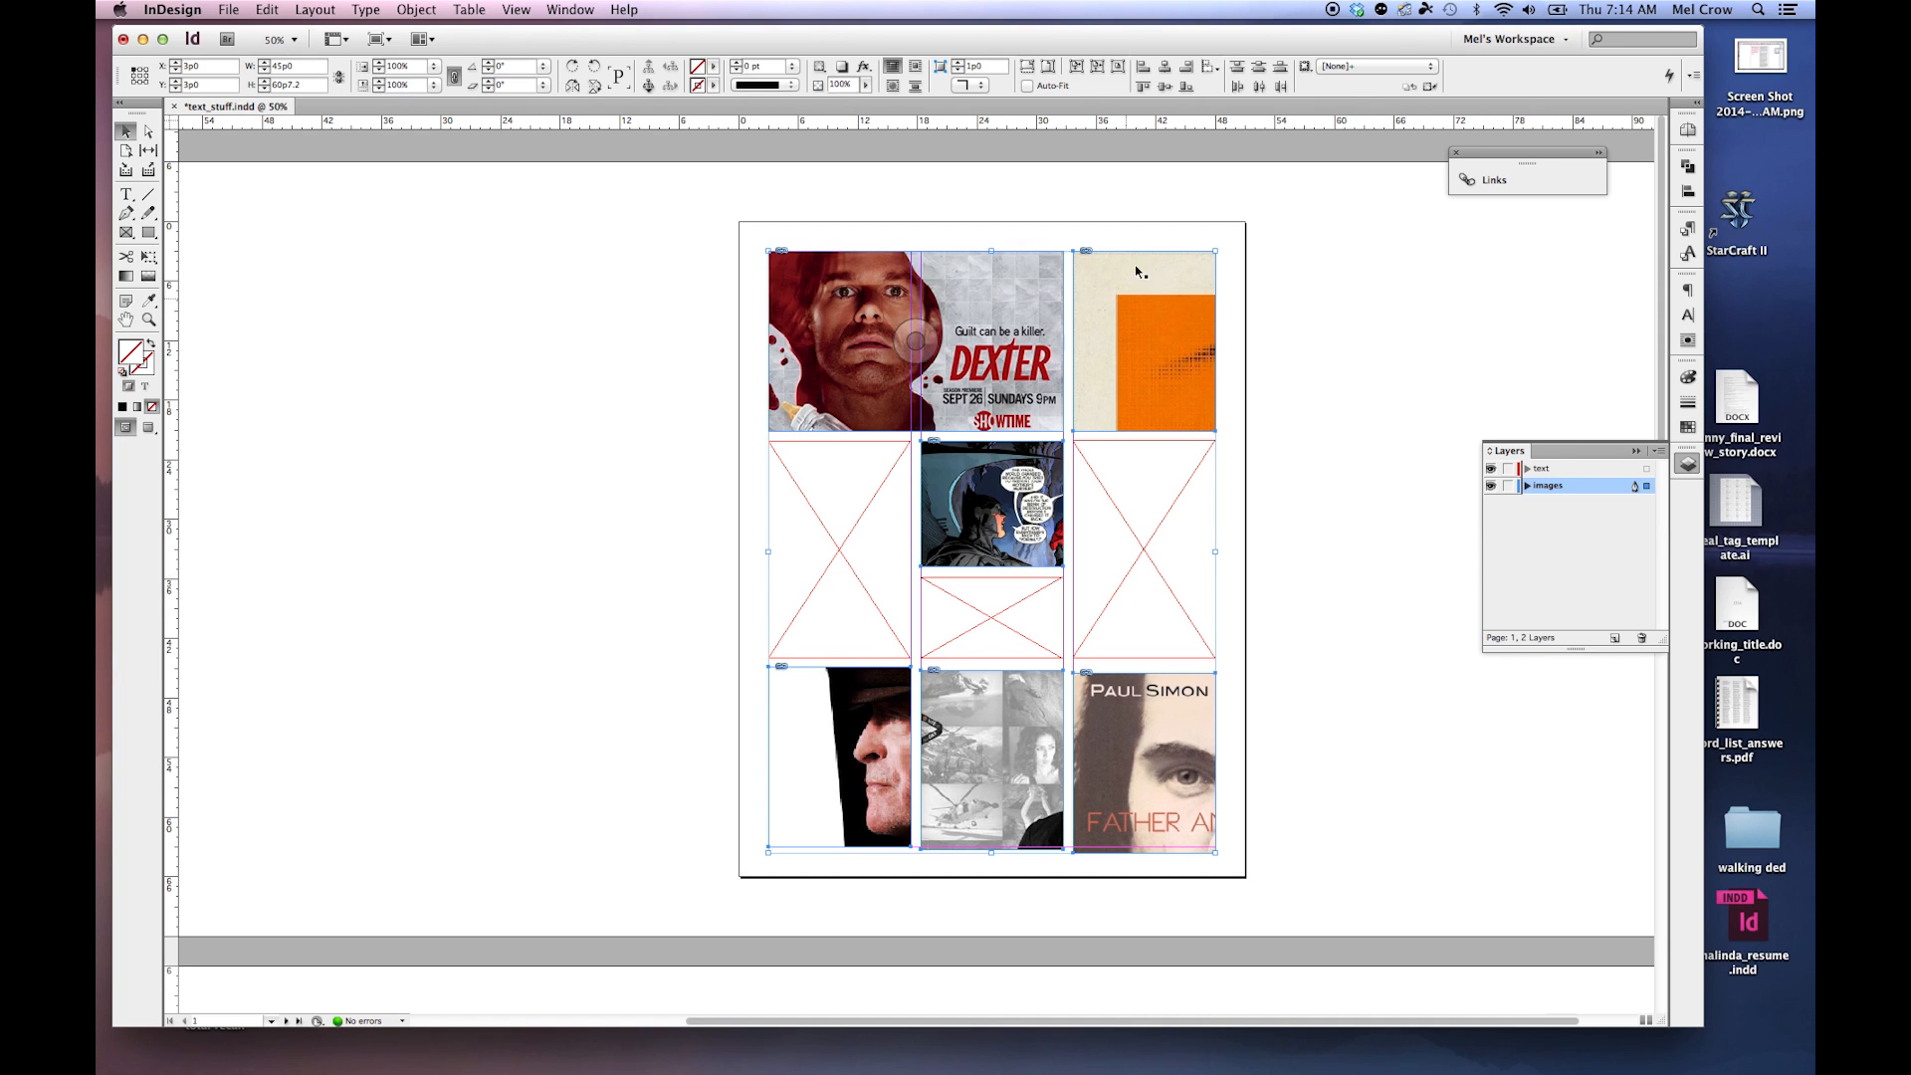
left_click(1118, 67)
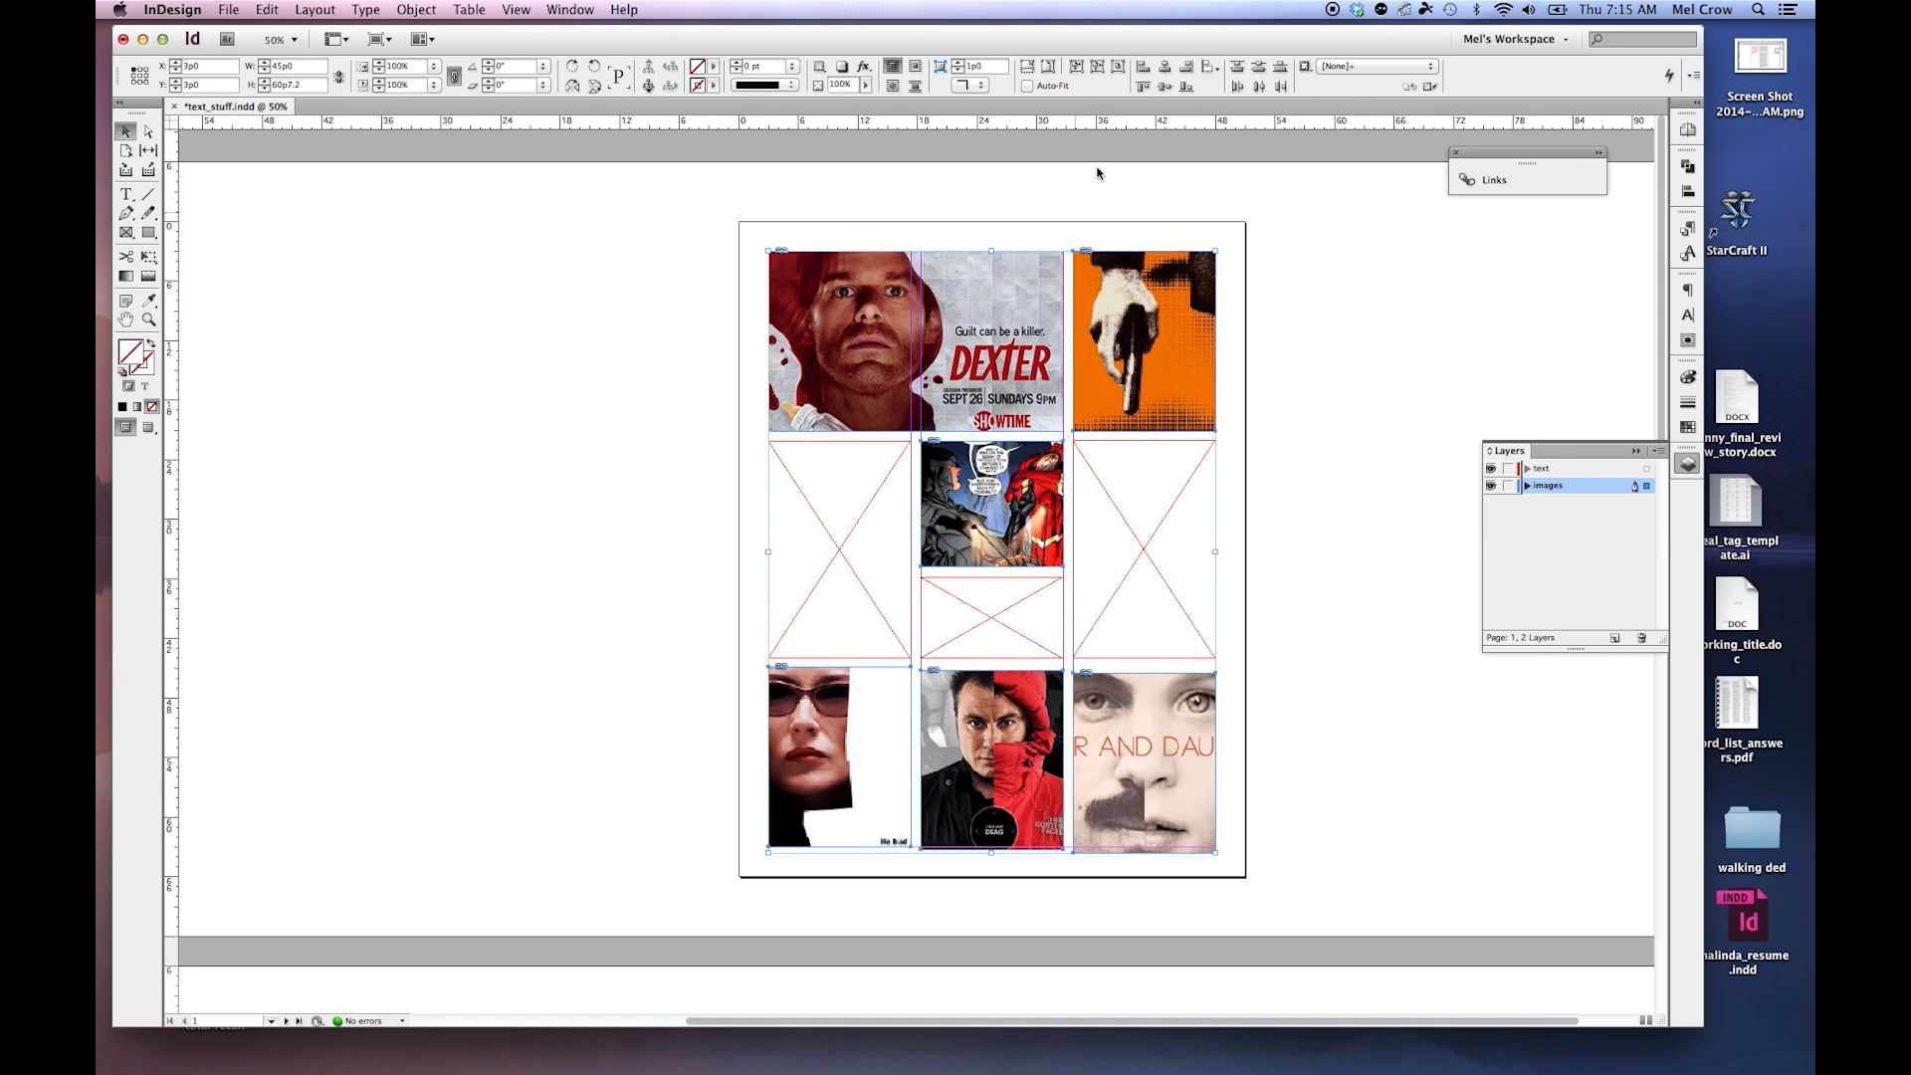
left_click(1049, 66)
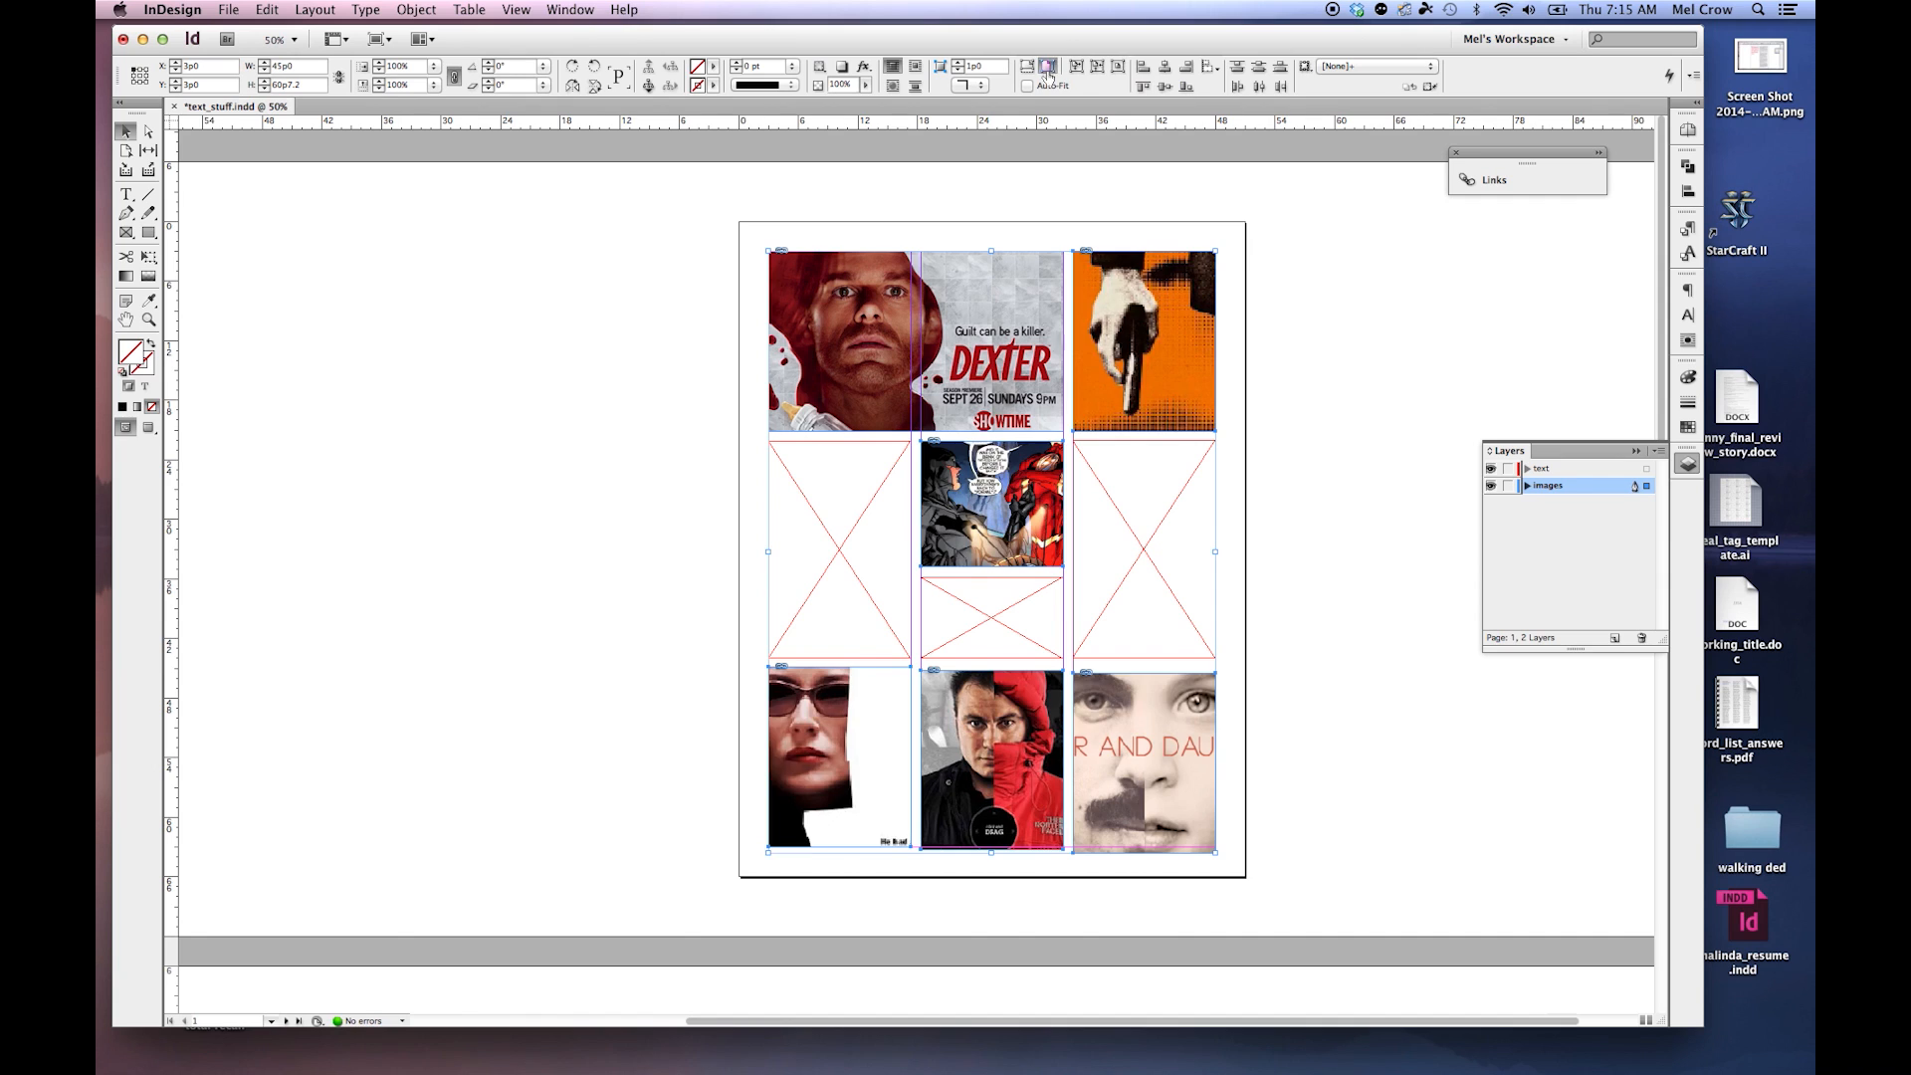
left_click(1367, 428)
Try shrinking only the Dexter poster's frame, without its image, to about 22p6 by 14p3.6.
left_click_drag(730, 223, 842, 343)
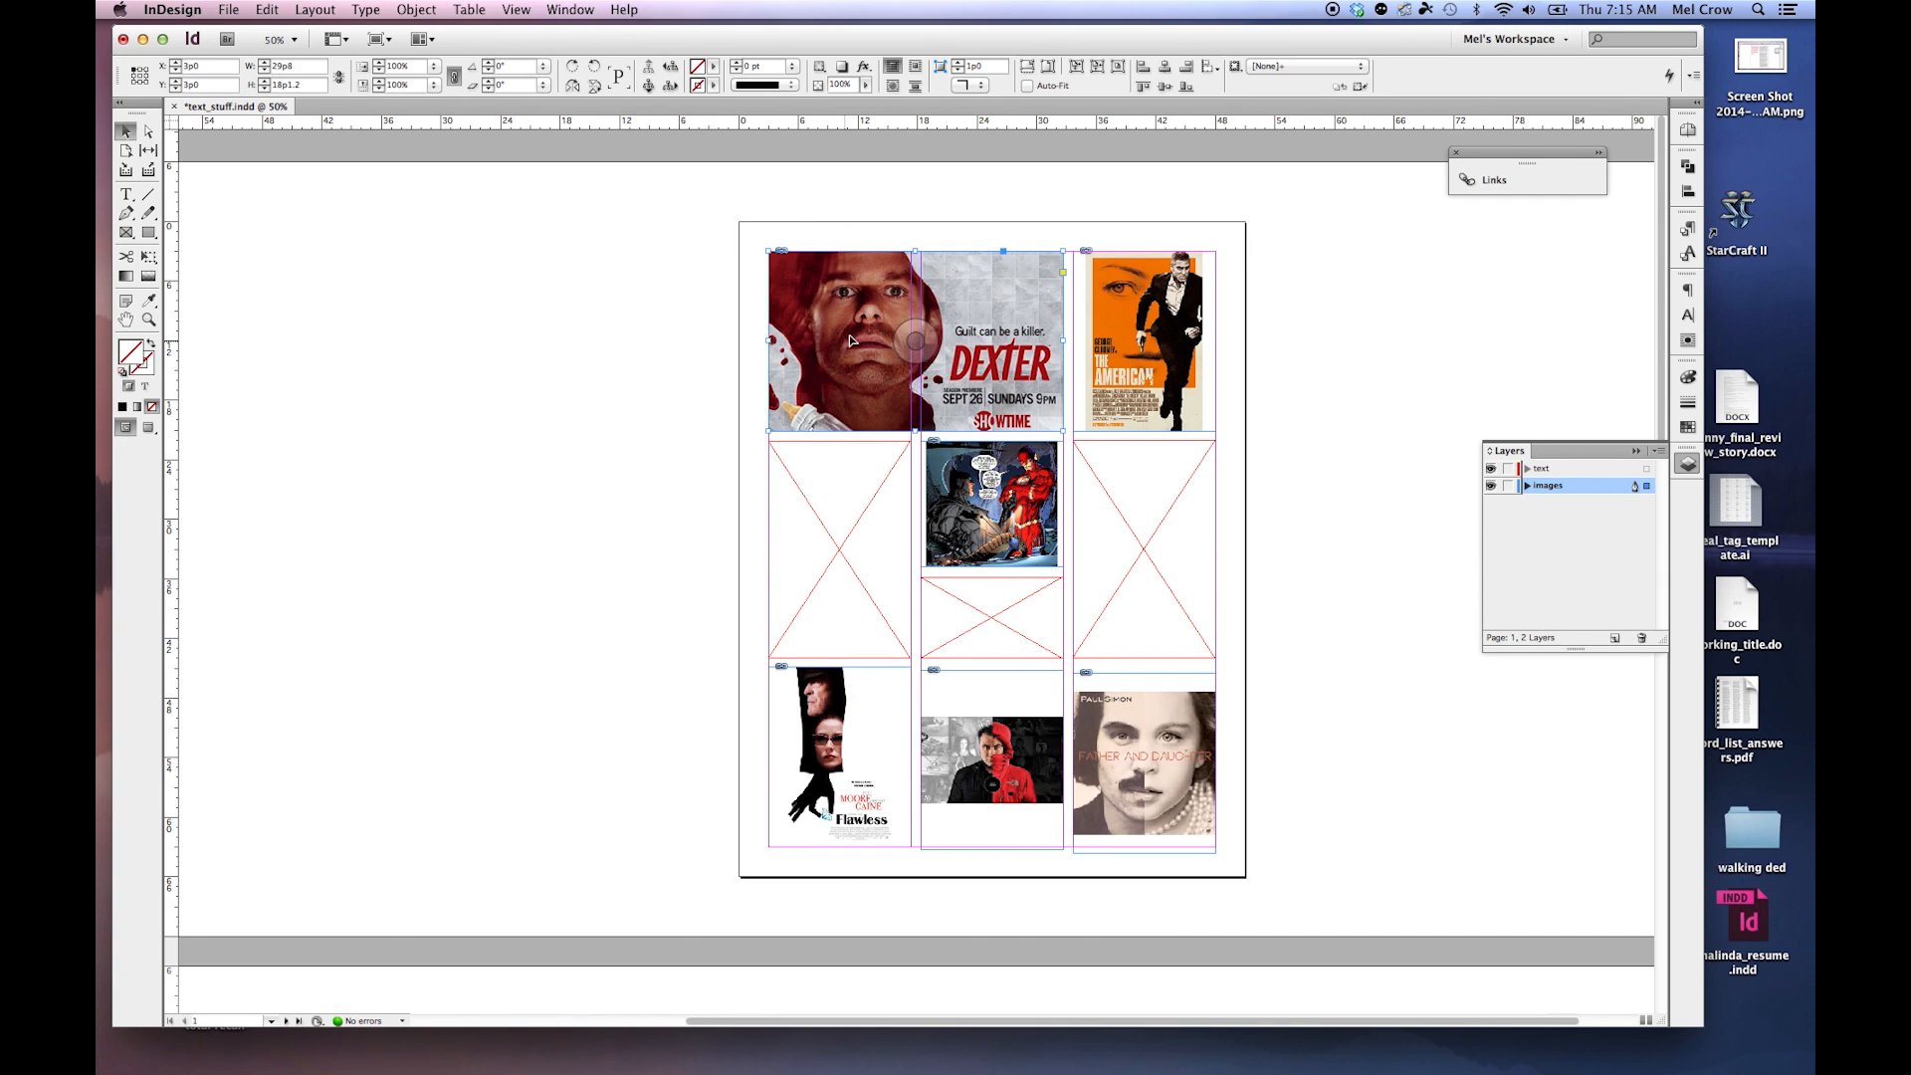
left_click_drag(1056, 248, 992, 289)
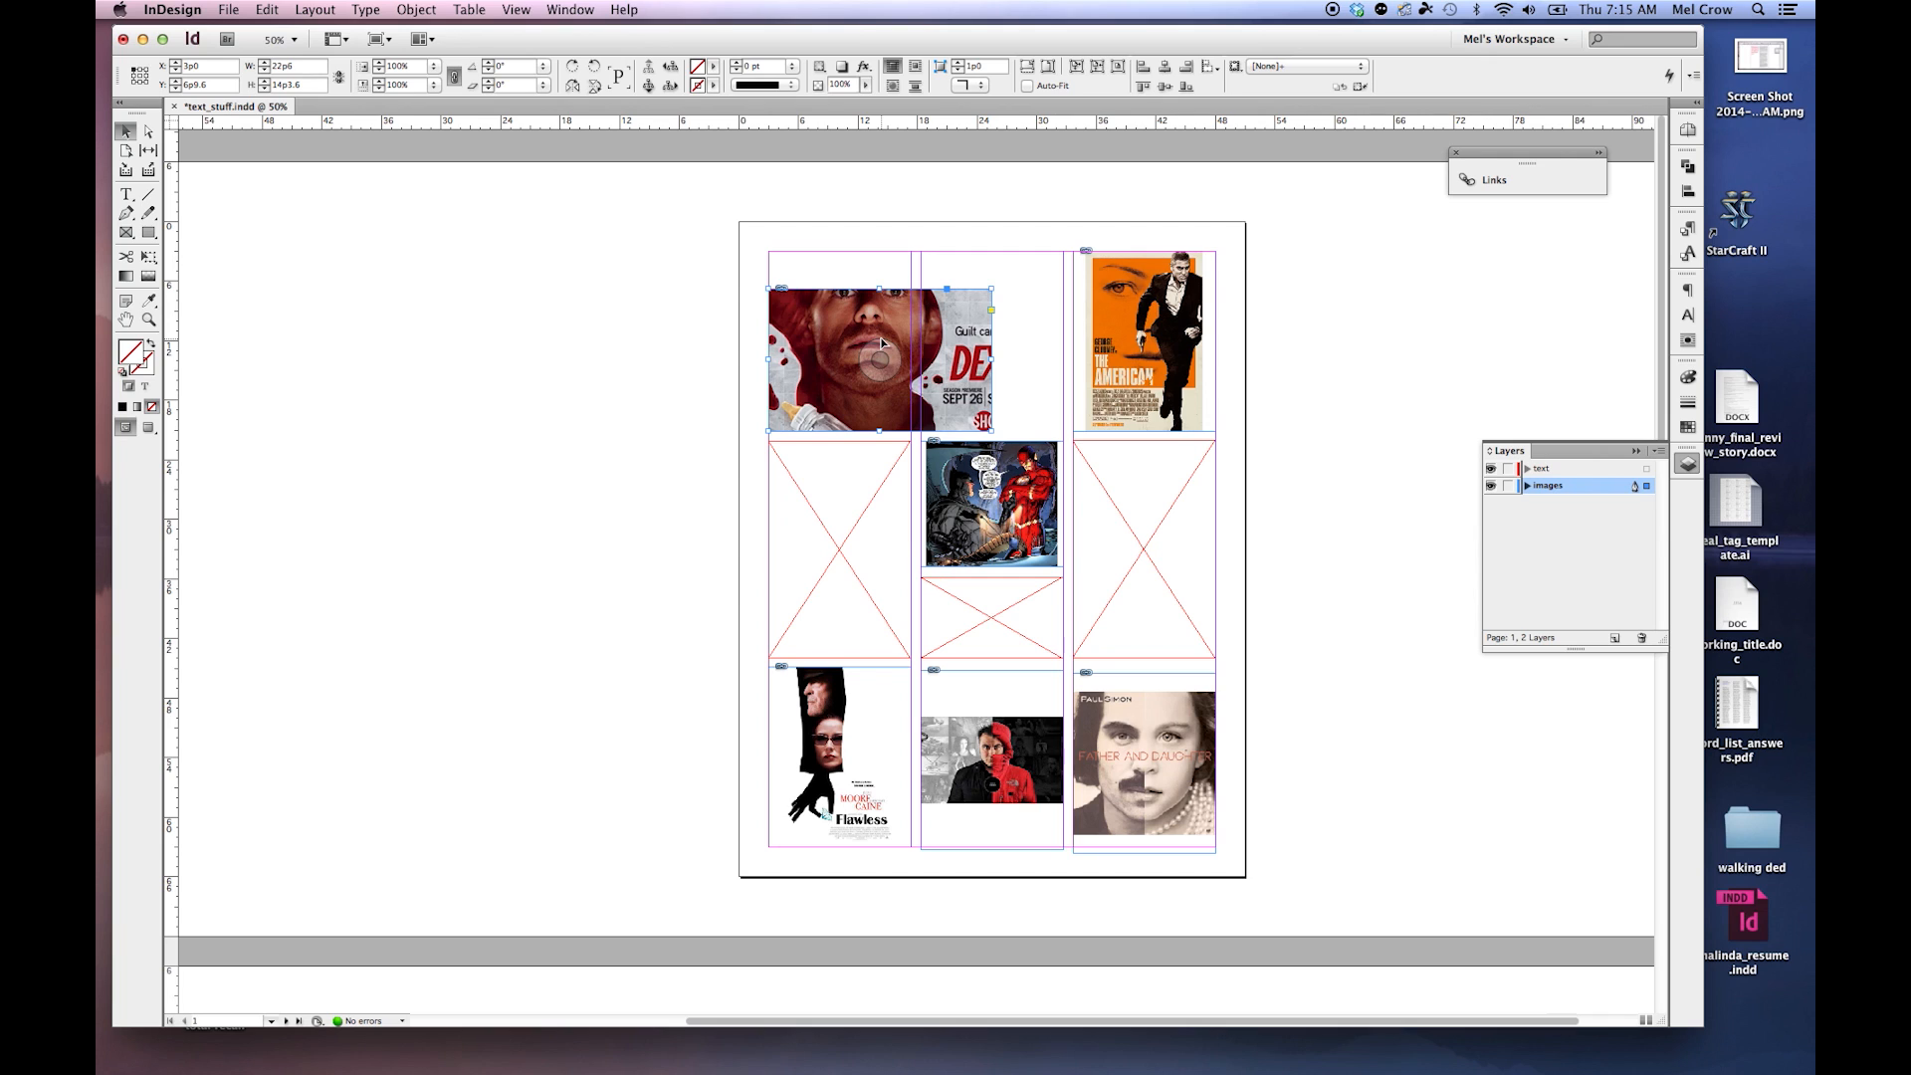
key("super+z")
Select the Dexter image inside its frame to check how far it extends beyond the frame.
left_click(149, 133)
left_click(871, 365)
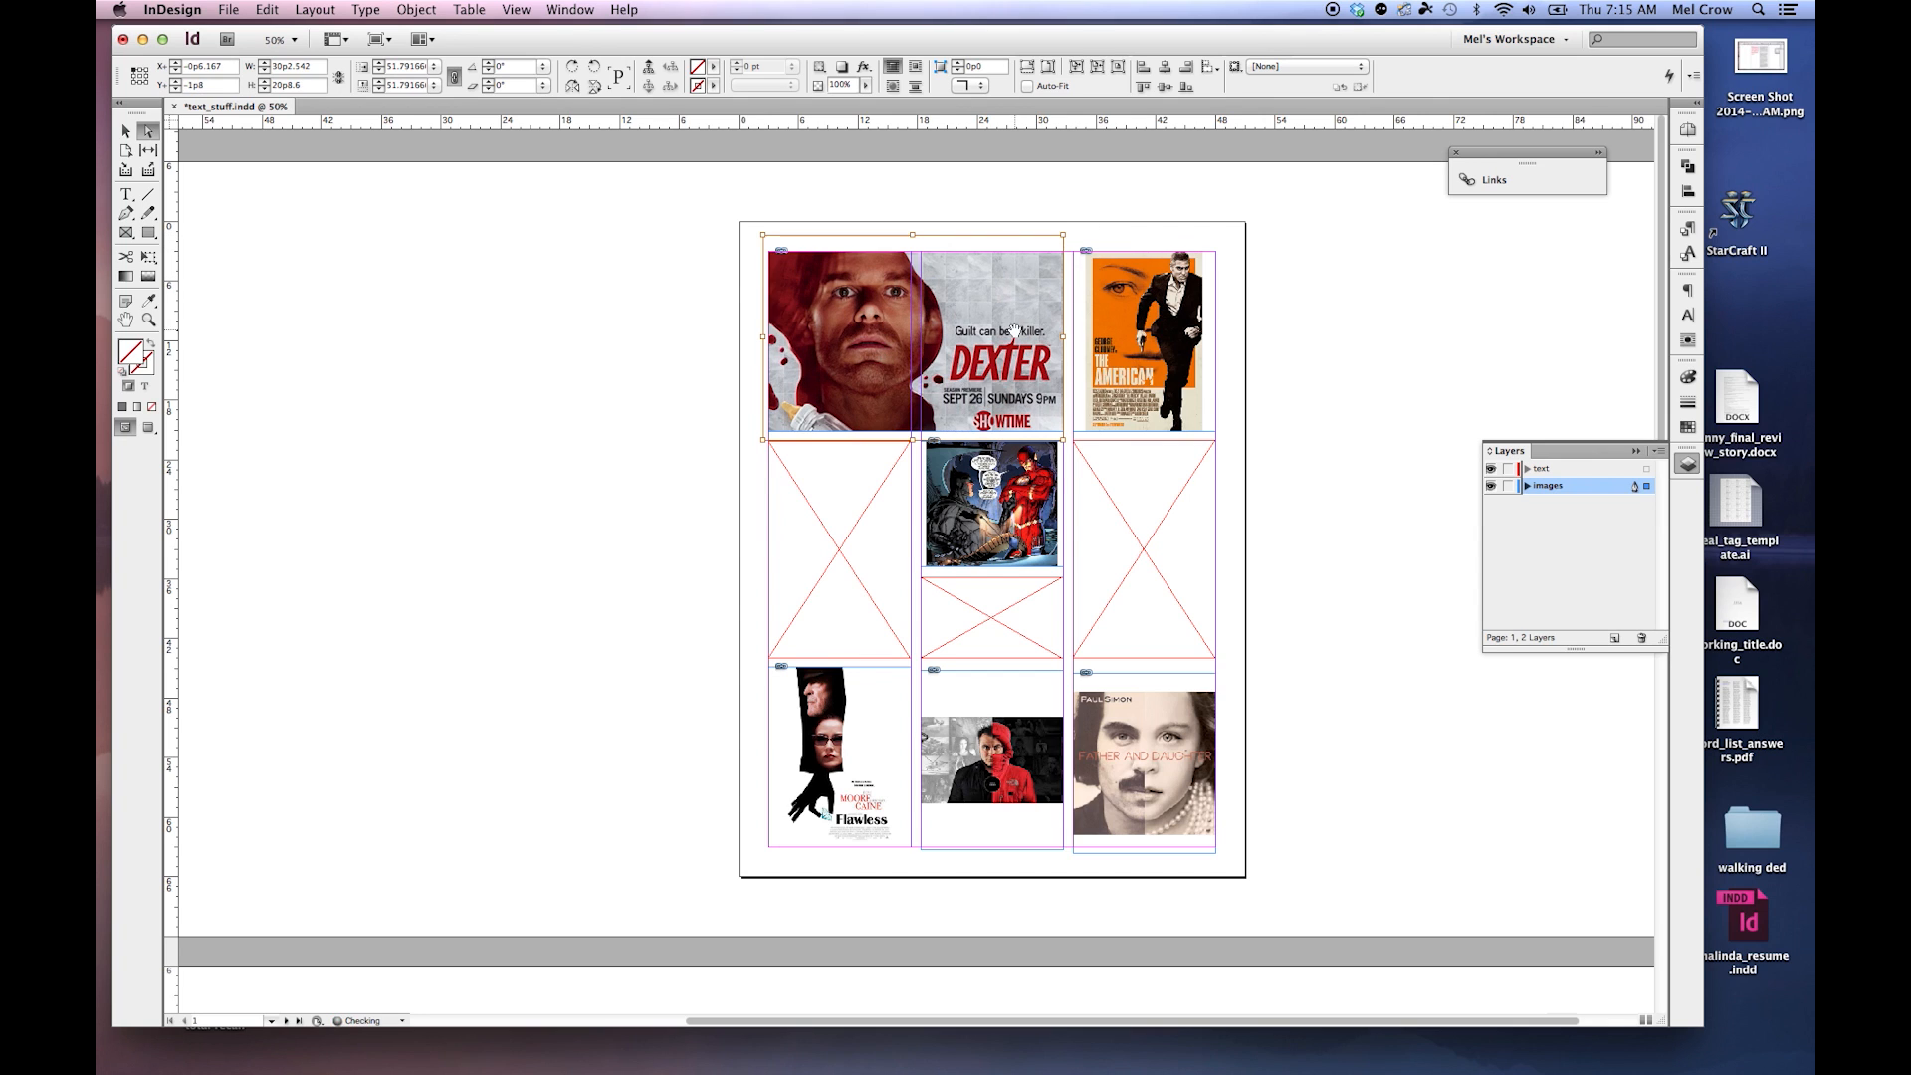
Try scaling the Dexter frame and its image together to about 21p4 by 13p0 with the Free Transform tool.
left_click(125, 131)
left_click_drag(716, 227, 801, 294)
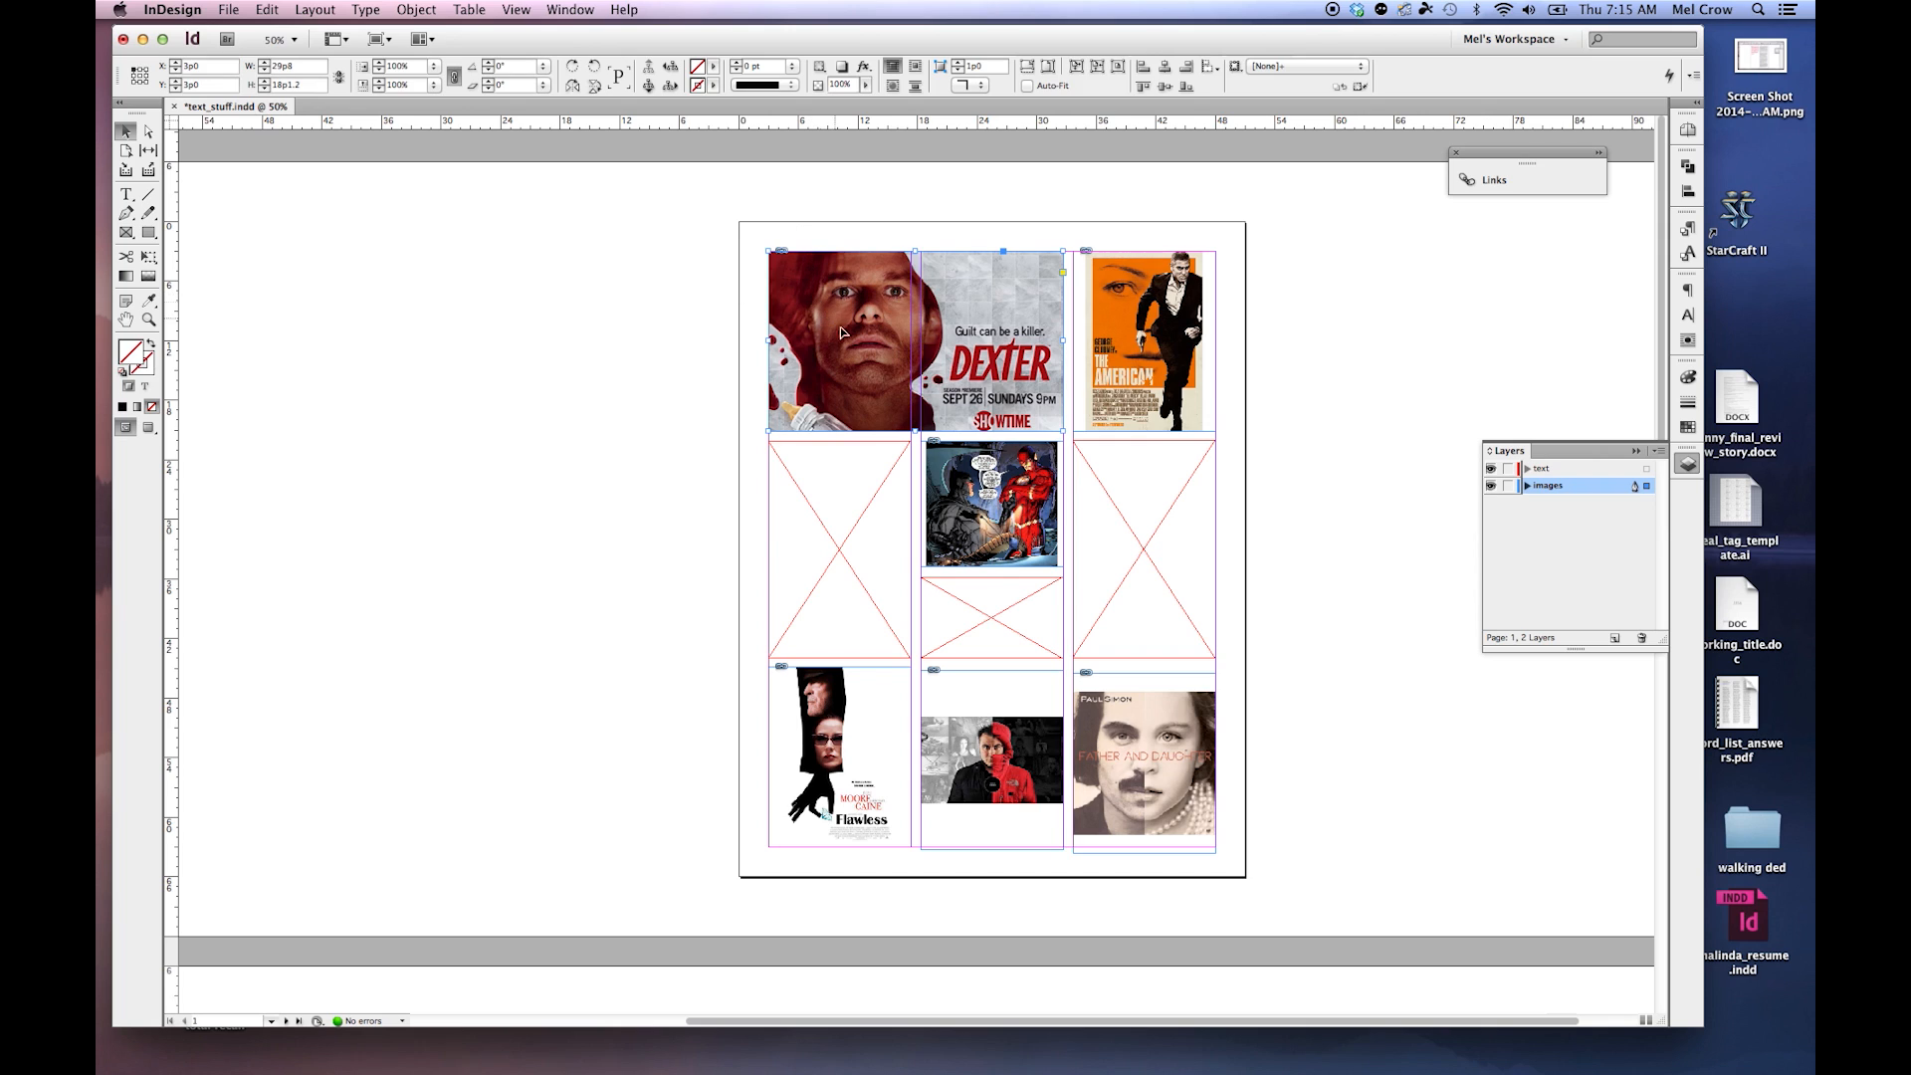
left_click(150, 259)
left_click_drag(766, 247, 852, 302)
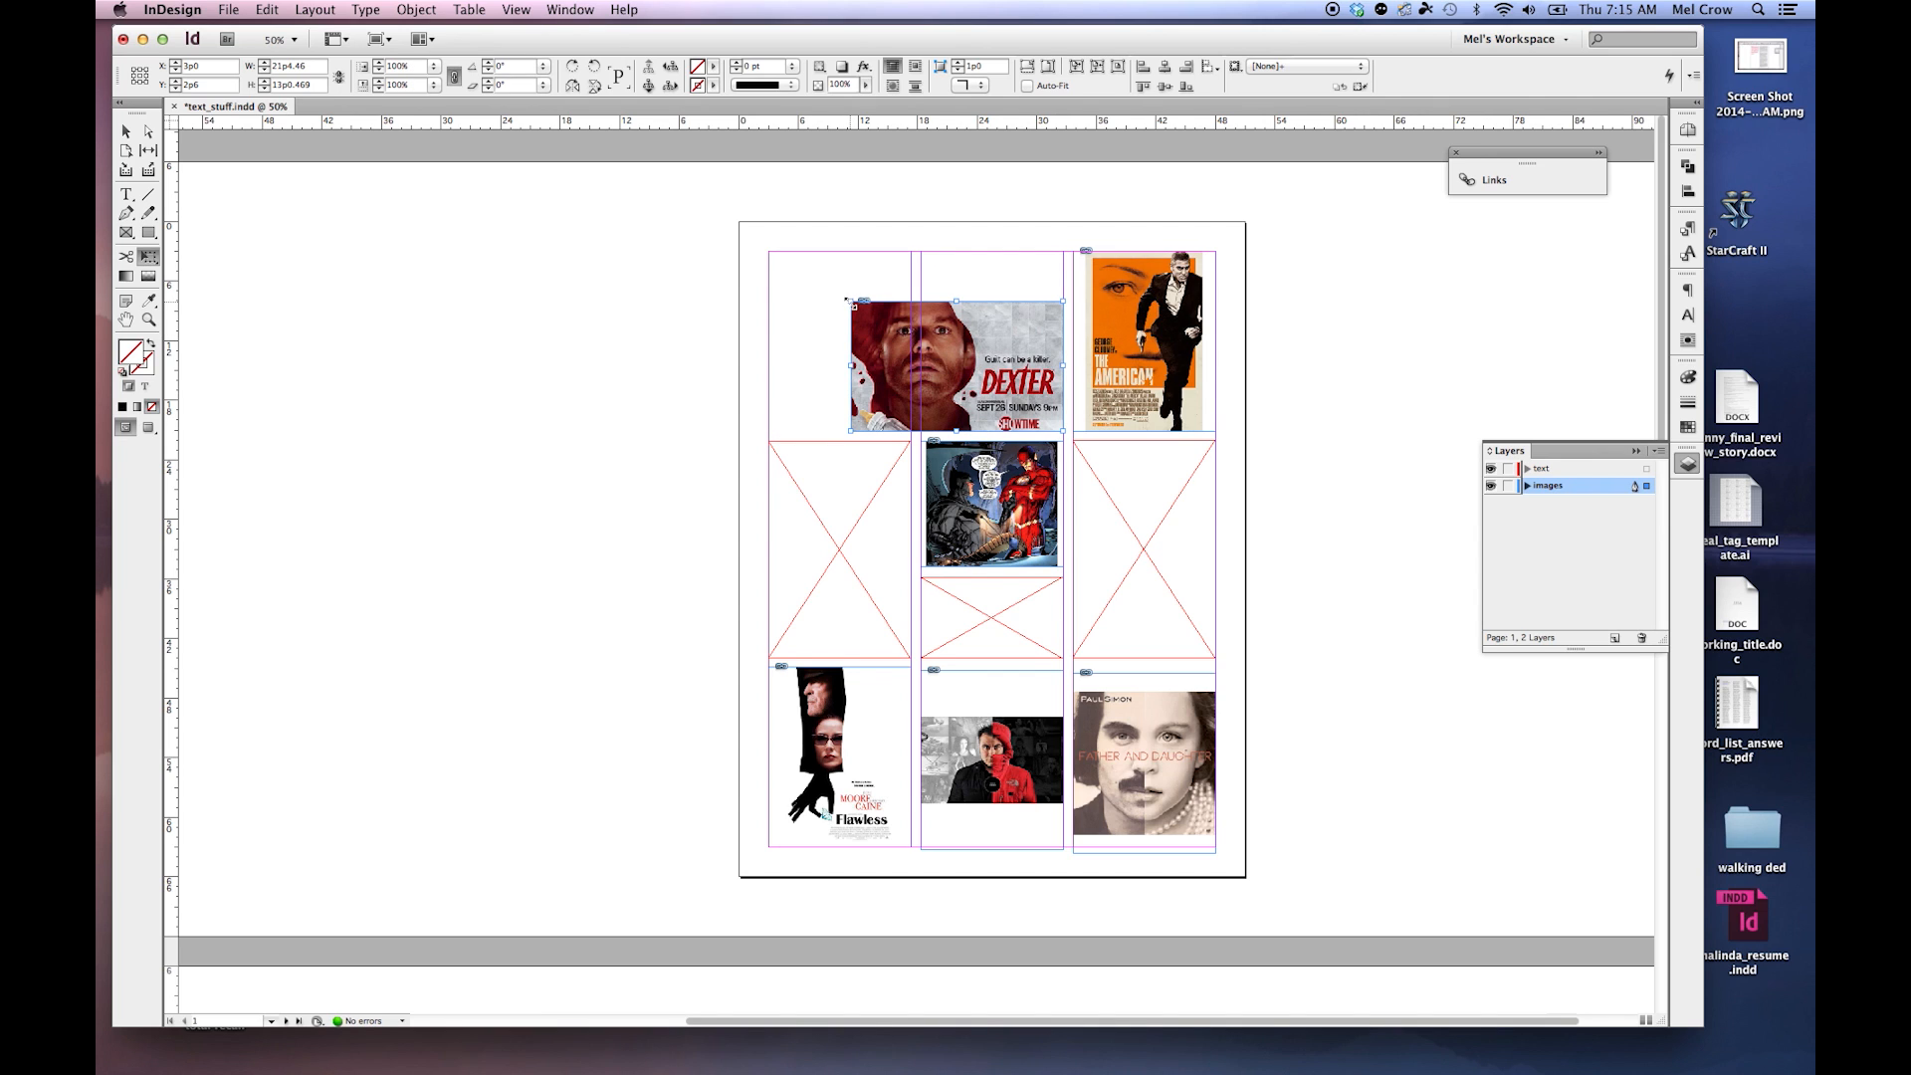
key("super+z")
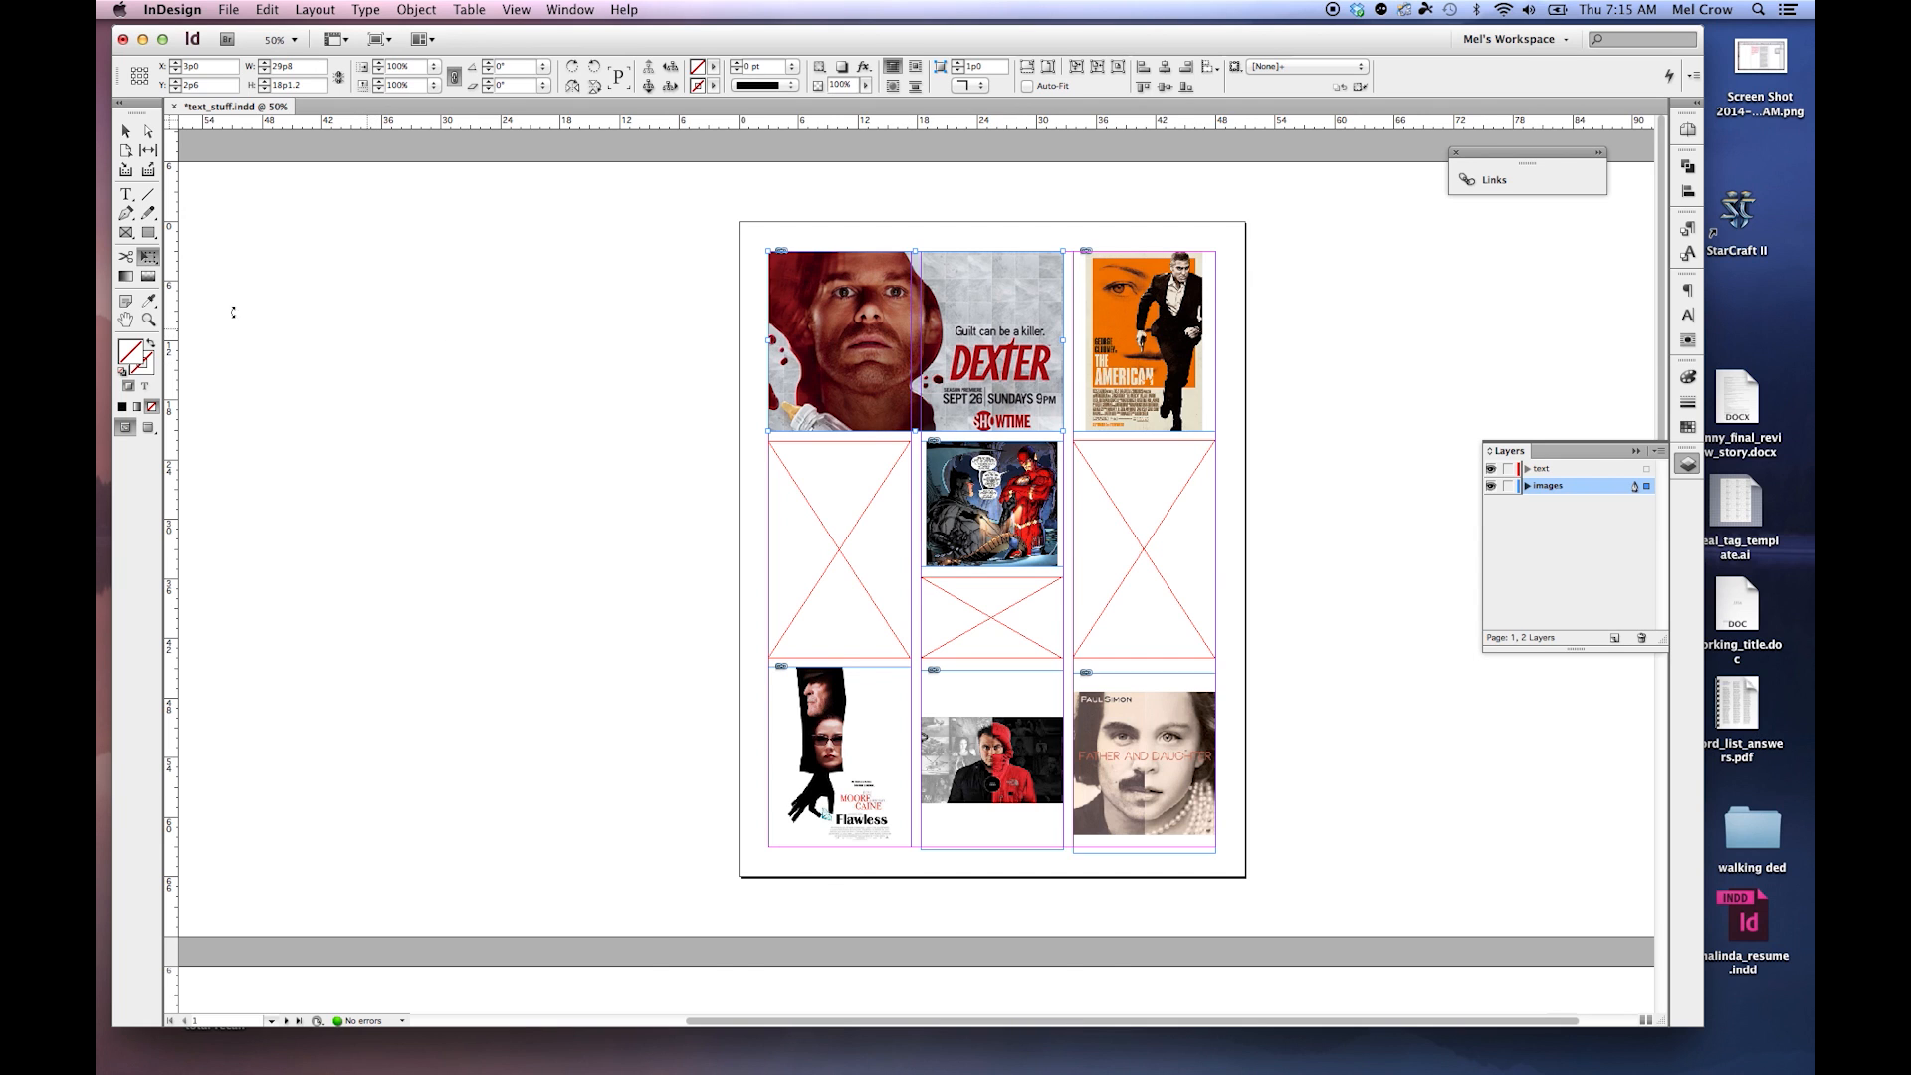
Display the Info details and check the actual and effective ppi of The American poster image.
key("super+equal")
left_click(135, 136)
key("alt+super+bracketright")
left_click(569, 10)
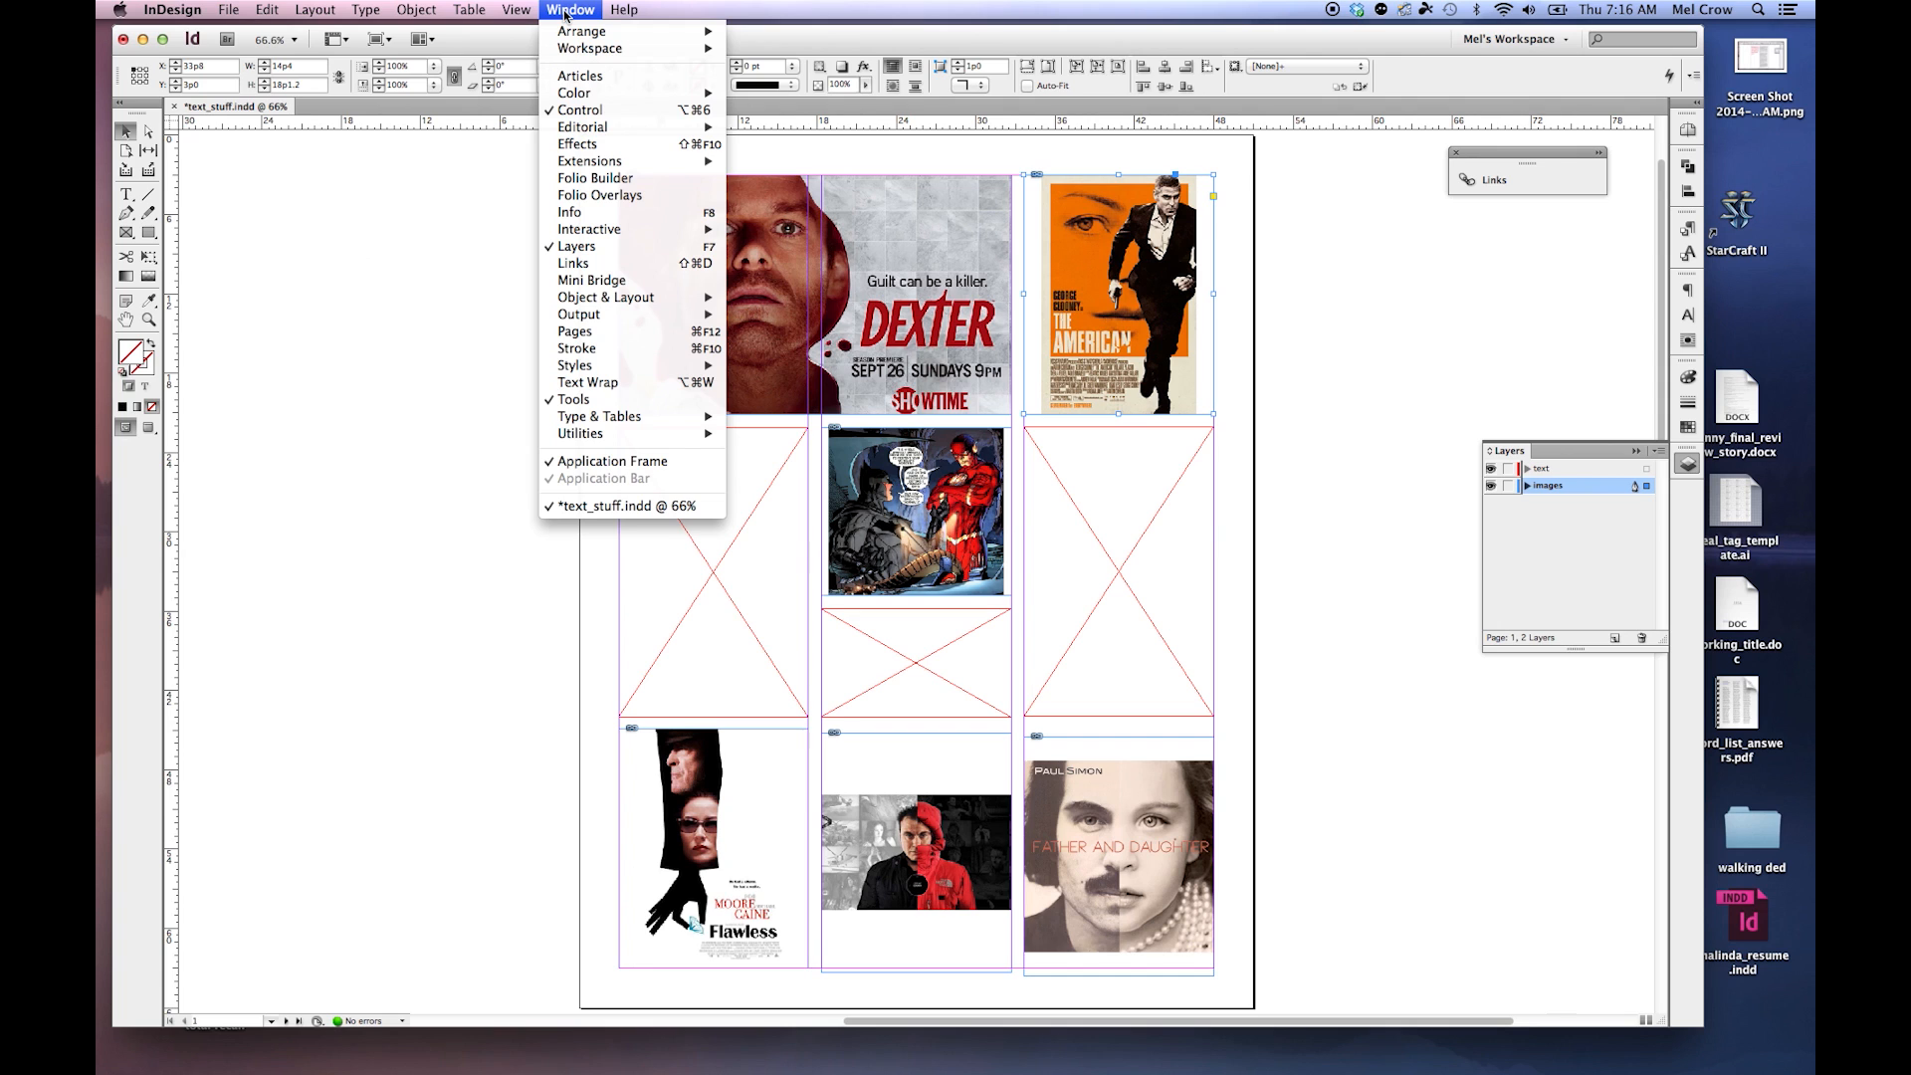
left_click(567, 213)
key("a")
left_click(1023, 248)
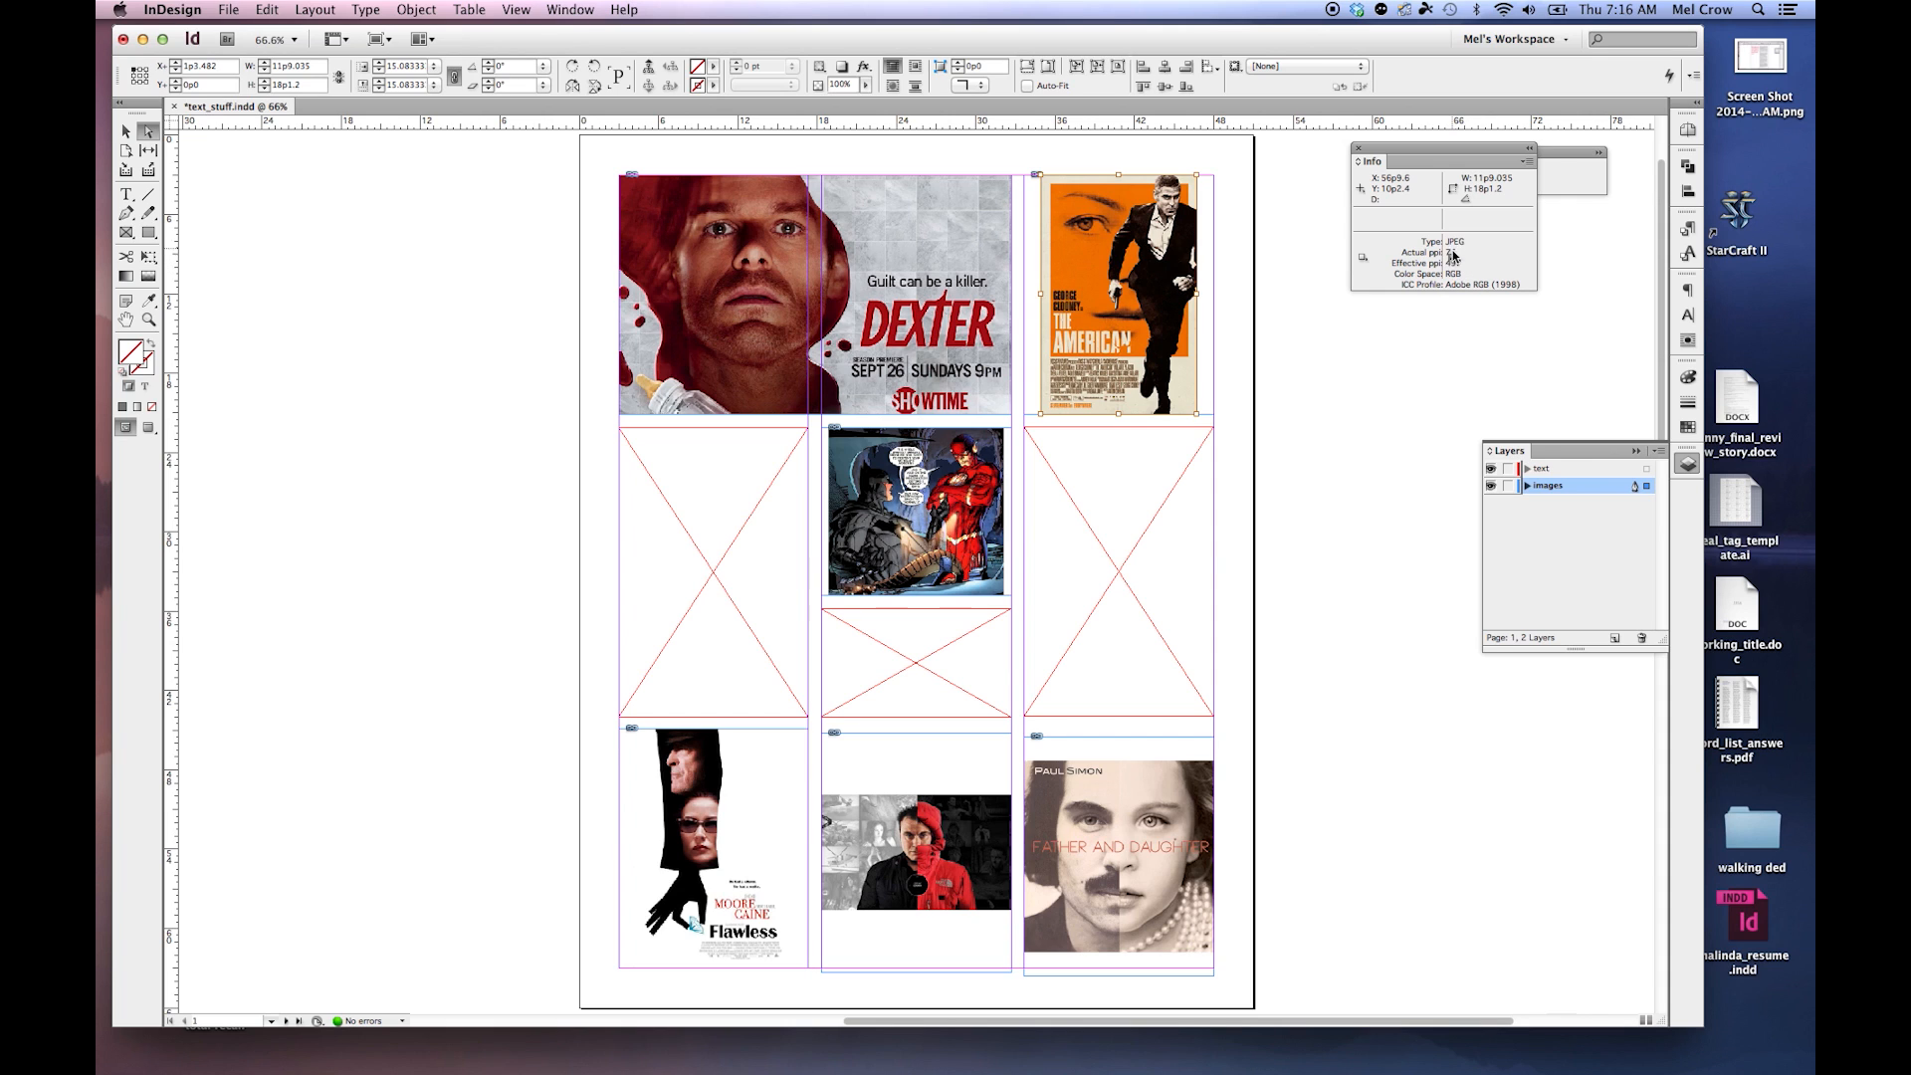
Check the actual and effective ppi of the Dexter image and hide the Info details.
left_click(1430, 311)
left_click(978, 469)
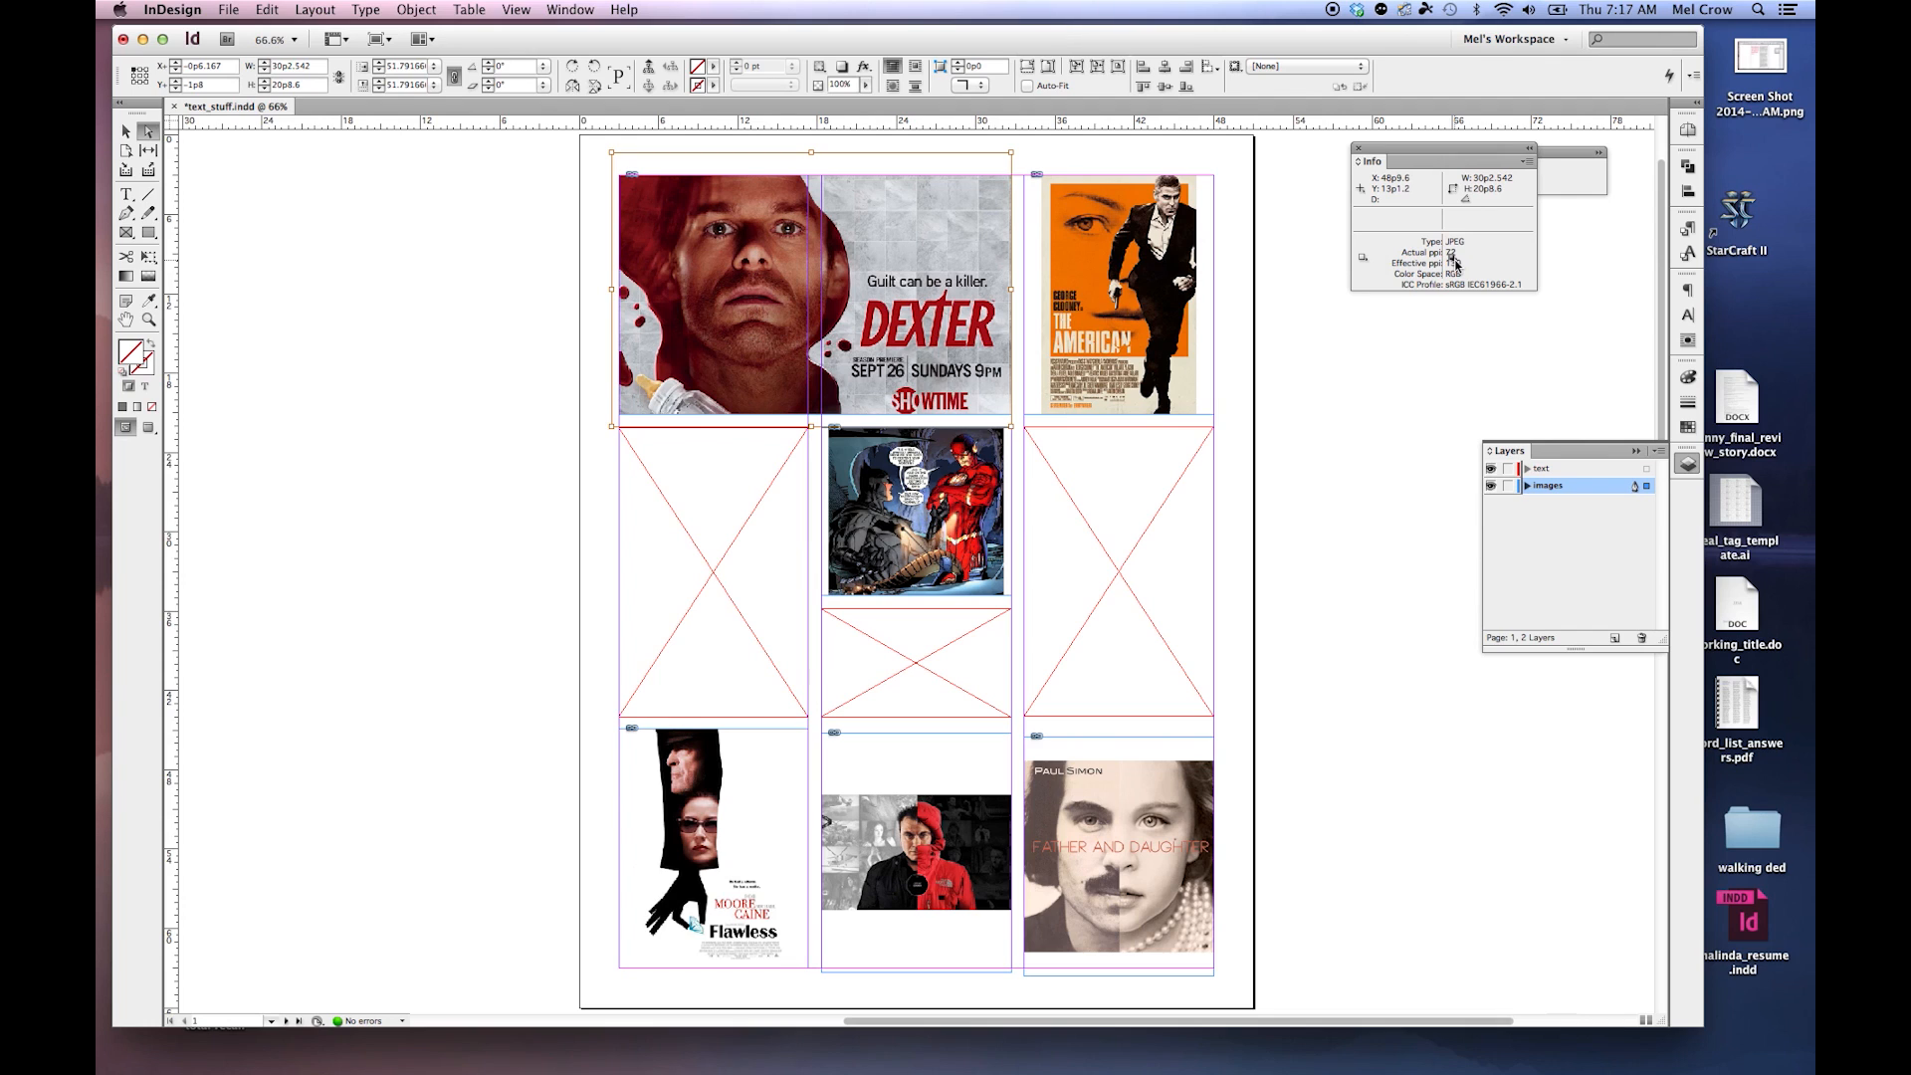
key("F8")
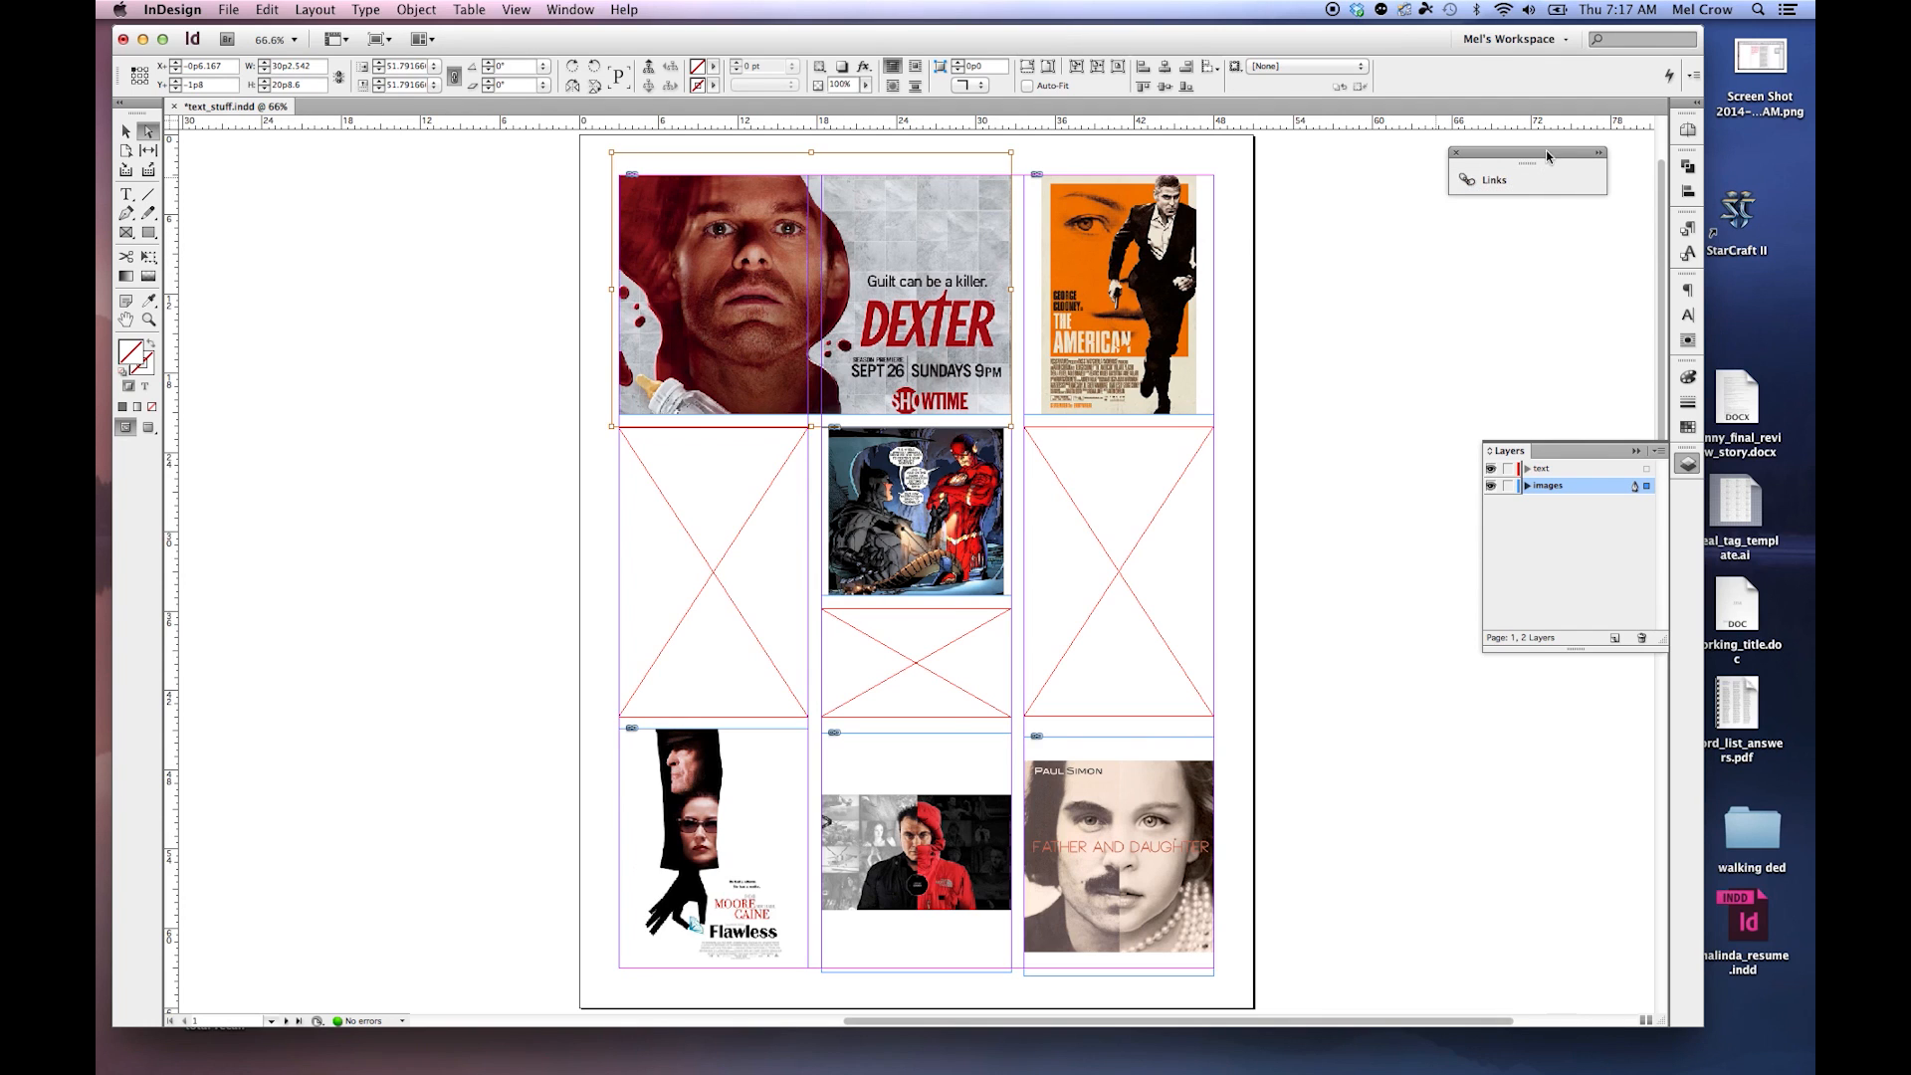
Relink the Dexter image asymmetrical_example01.jpg to asymmetrical02.jpg from the images folder.
left_click(1513, 184)
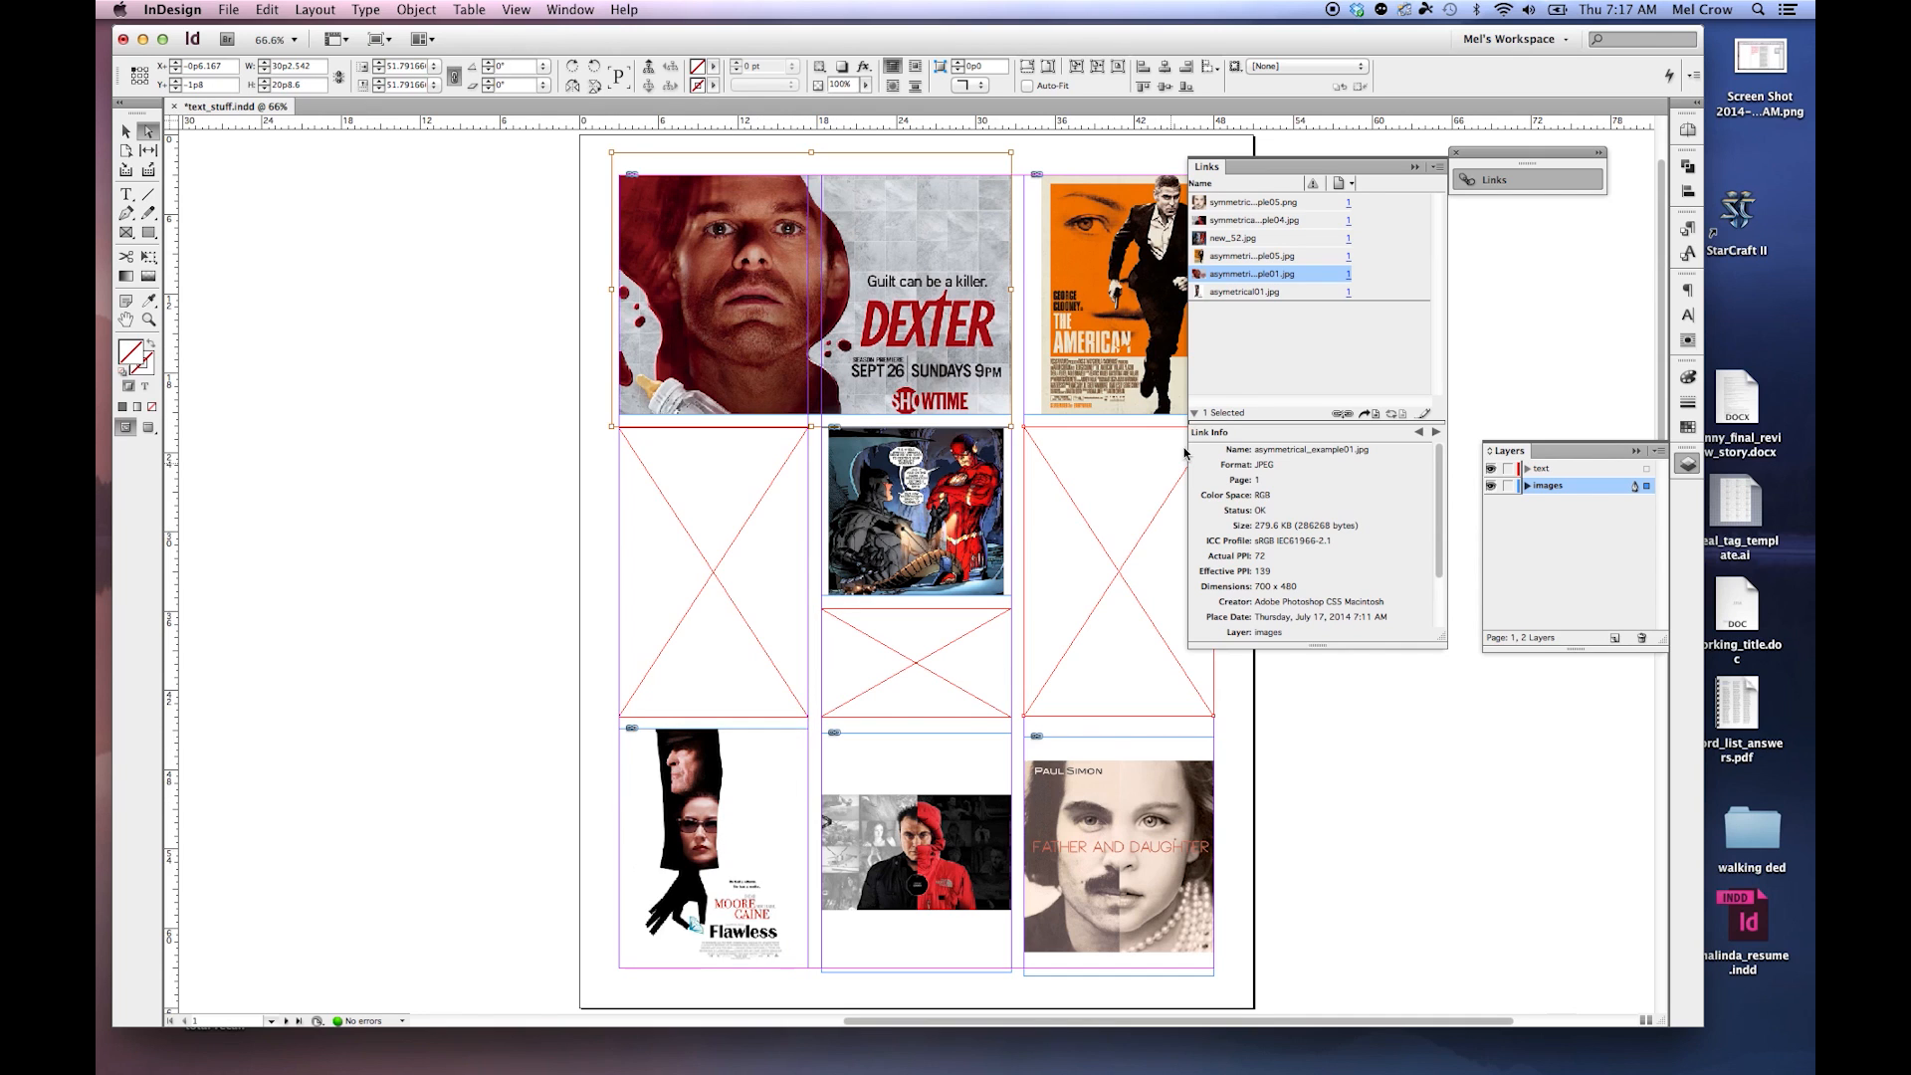
right_click(1243, 279)
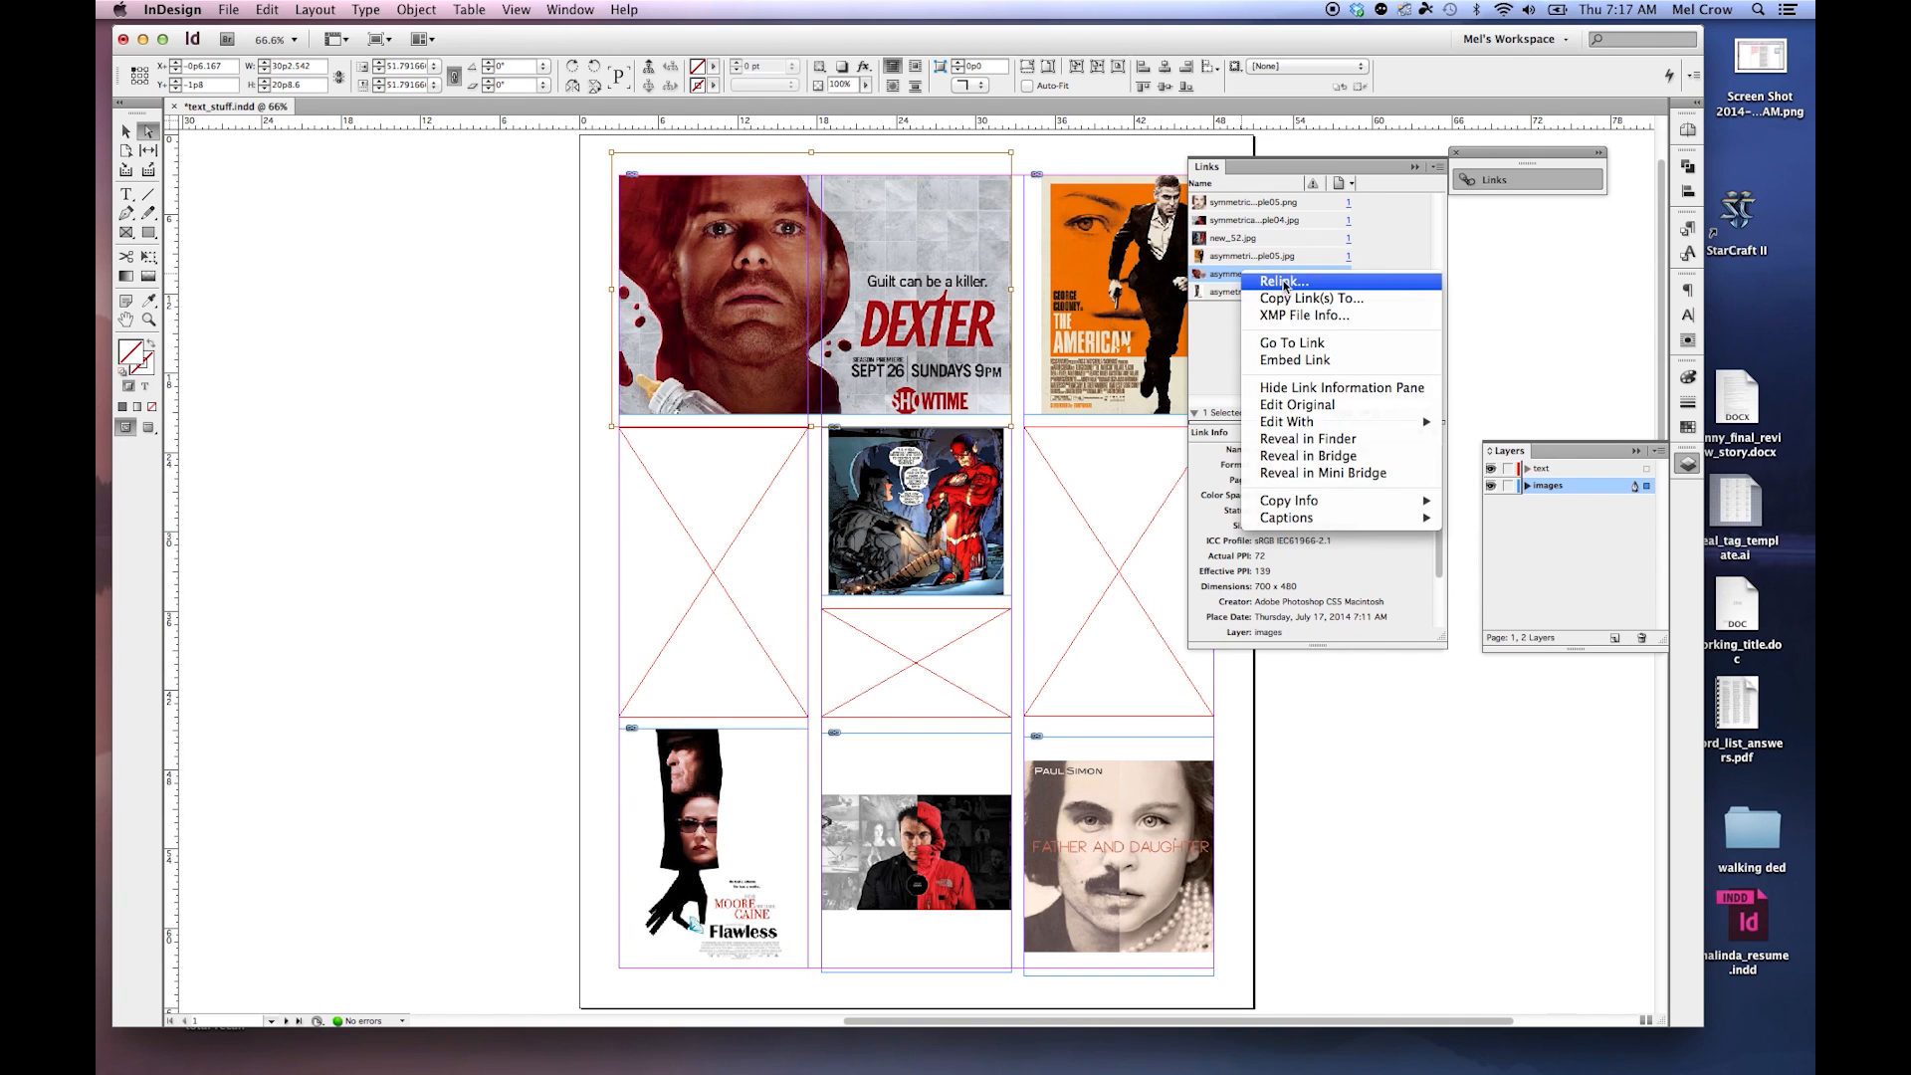
key("Escape")
left_click_drag(990, 154, 625, 369)
left_click(659, 540)
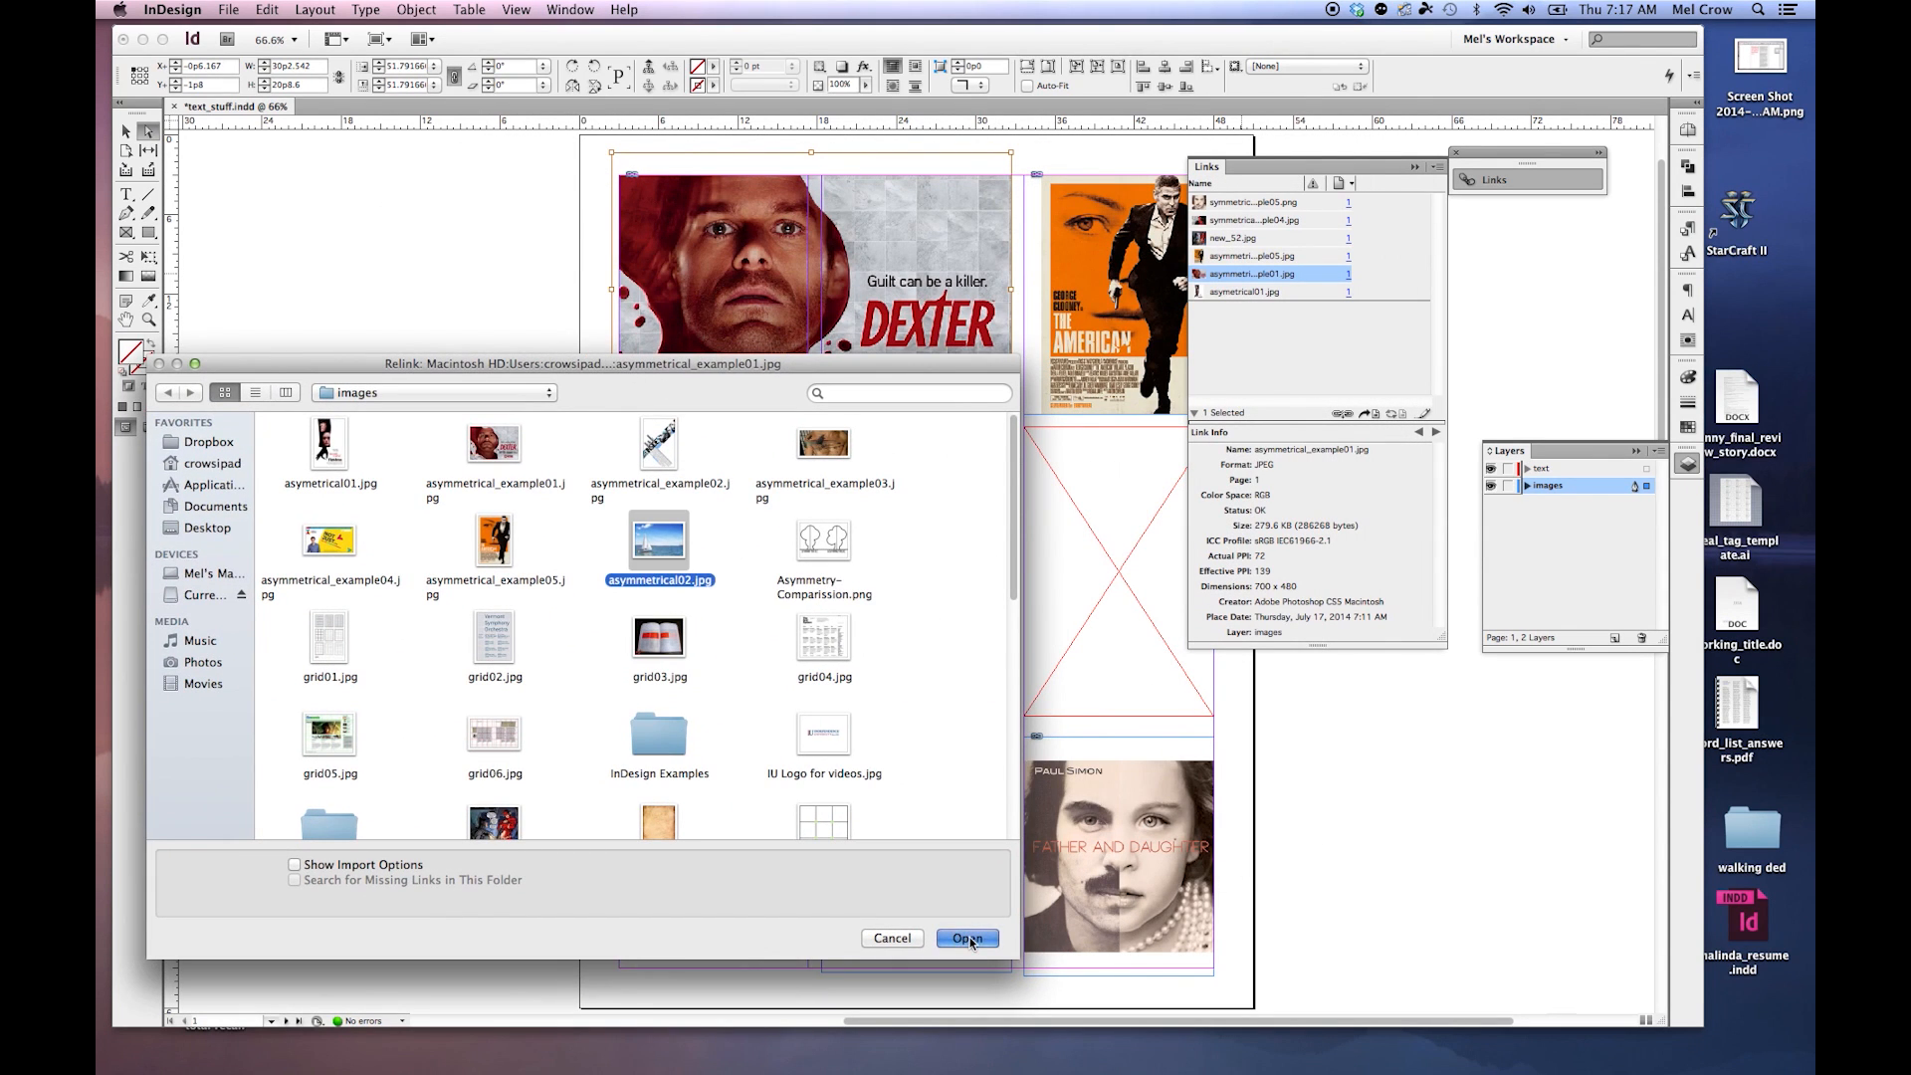
left_click(967, 938)
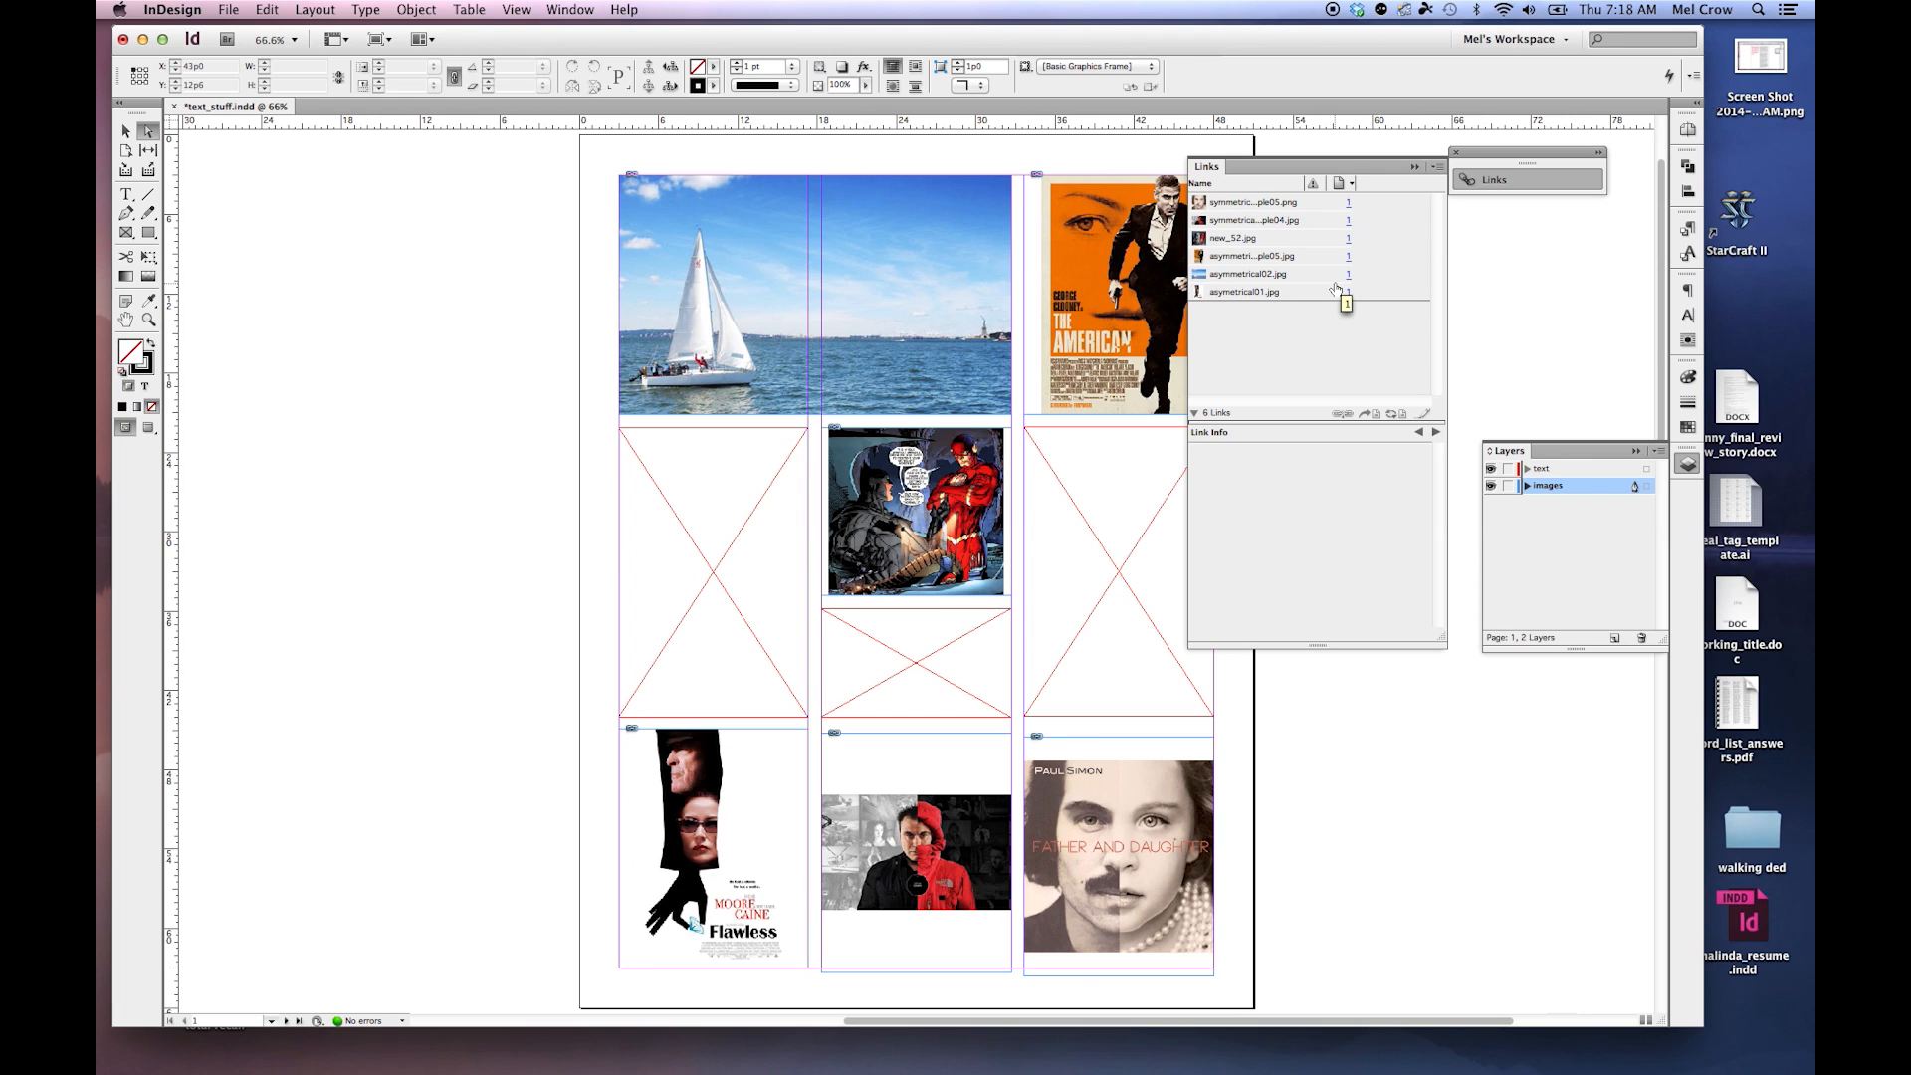
Review the options for the new_52.jpg link and close the list of linked files.
right_click(1229, 237)
left_click(1293, 567)
left_click_drag(1308, 168, 1436, 244)
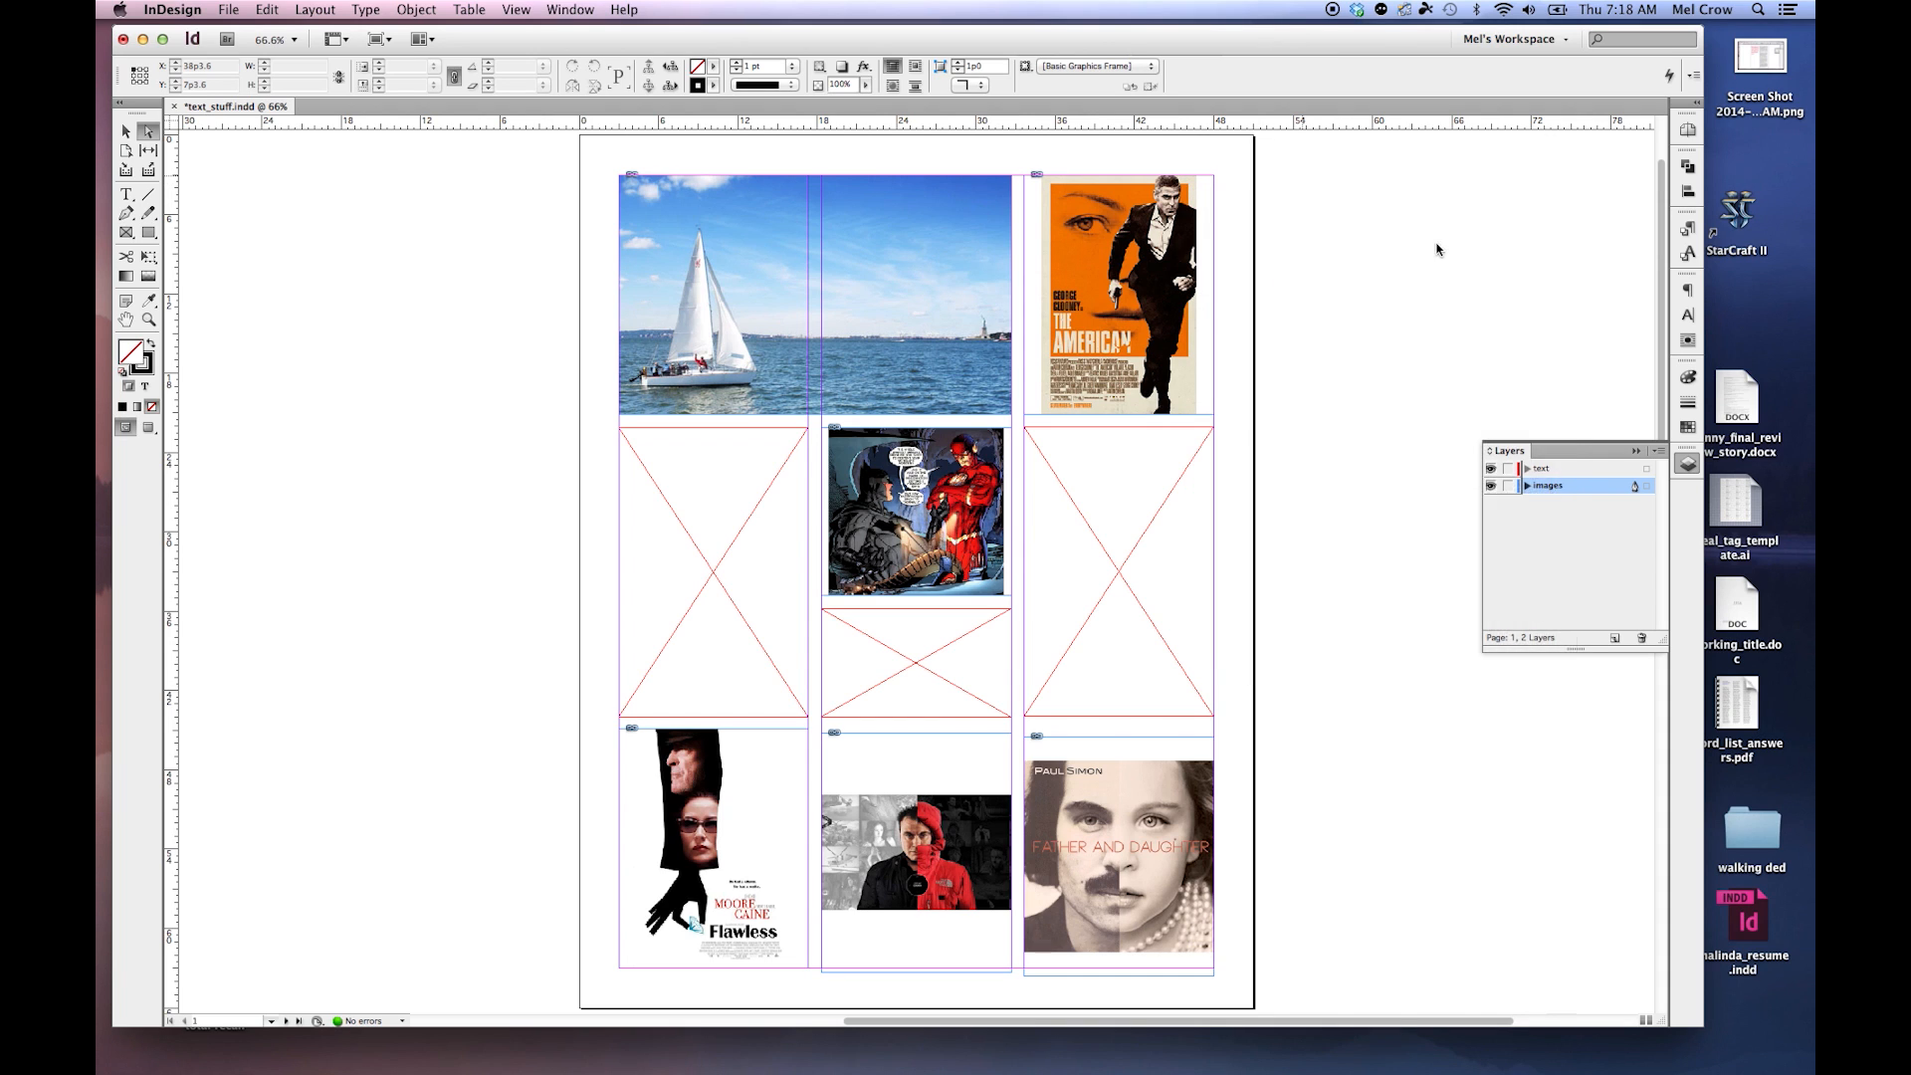